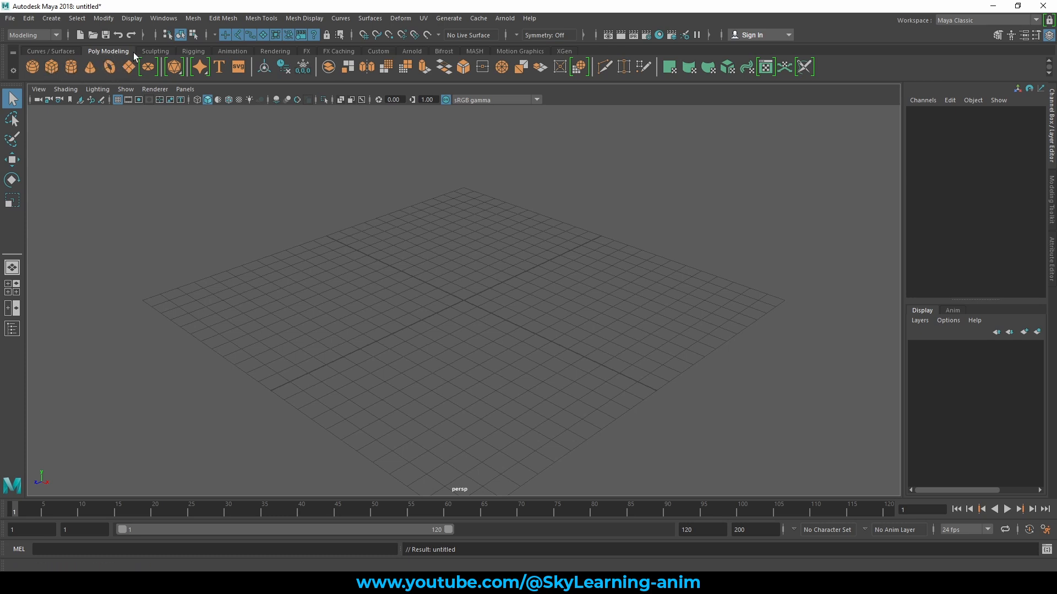
# - Create a polygon cylinder at the grid origin
pyautogui.click(72, 67)
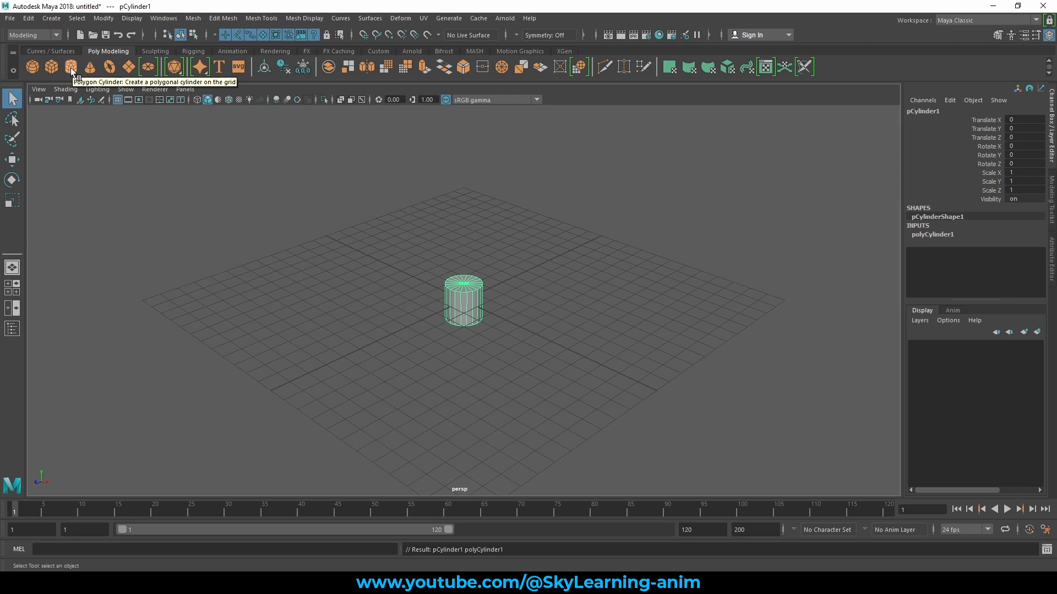
pyautogui.keyDown('alt'); pyautogui.moveTo(498, 255); pyautogui.dragTo(801, 308, button='right'); pyautogui.keyUp('alt')
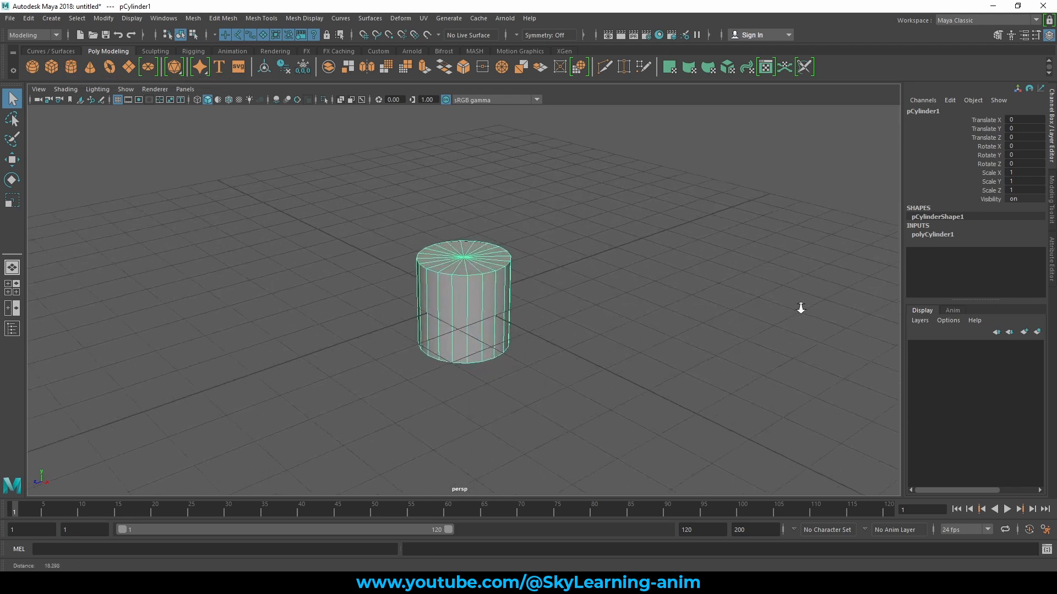
pyautogui.keyDown('alt'); pyautogui.moveTo(650, 283); pyautogui.dragTo(558, 279); pyautogui.keyUp('alt')
pyautogui.keyDown('alt'); pyautogui.moveTo(558, 278); pyautogui.dragTo(641, 289, button='right'); pyautogui.keyUp('alt')
pyautogui.keyDown('alt'); pyautogui.moveTo(641, 288); pyautogui.dragTo(602, 278); pyautogui.keyUp('alt')
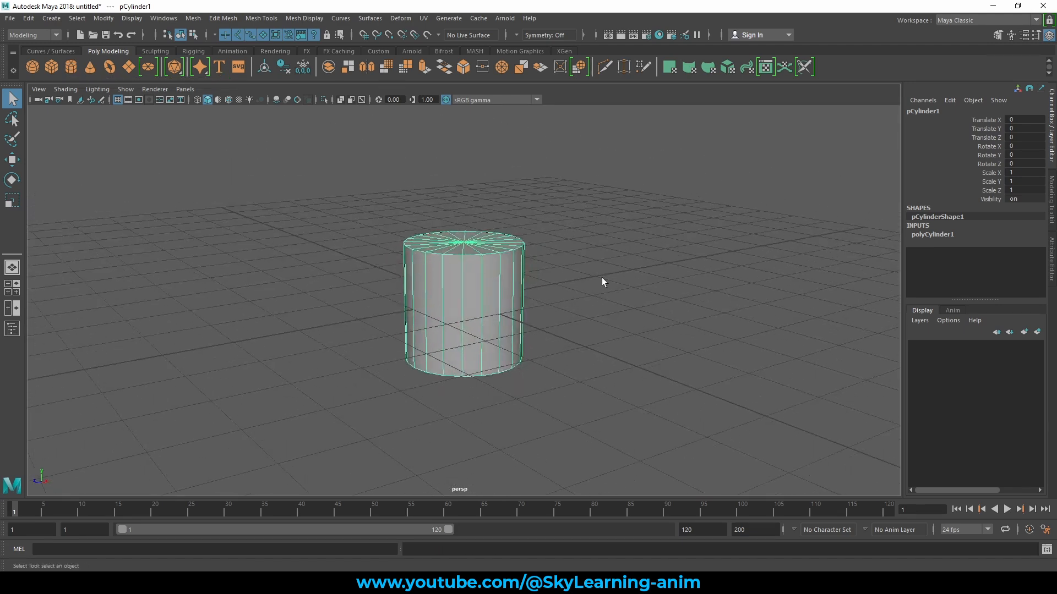
# - Try moving the cylinder along the X axis with the Move tool and undo the move
pyautogui.press('w')
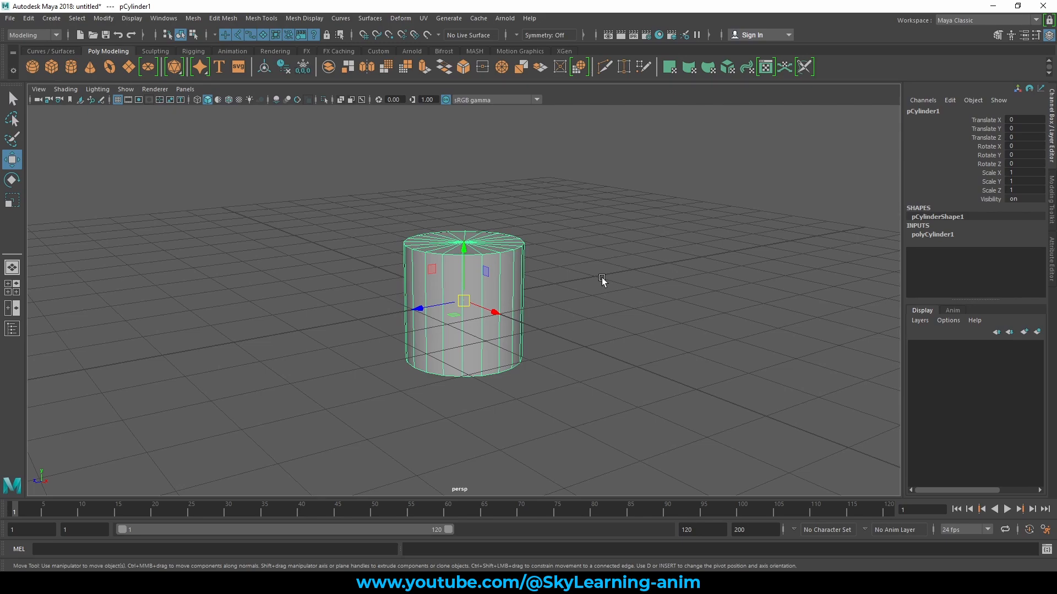
pyautogui.moveTo(602, 277)
pyautogui.keyDown('alt'); pyautogui.mouseDown()
pyautogui.moveTo(545, 287)
pyautogui.moveTo(609, 287)
pyautogui.mouseUp(); pyautogui.keyUp('alt')
pyautogui.keyDown('alt'); pyautogui.moveTo(553, 280); pyautogui.dragTo(648, 292, button='right'); pyautogui.keyUp('alt')
pyautogui.keyDown('alt'); pyautogui.moveTo(647, 292); pyautogui.dragTo(595, 286); pyautogui.keyUp('alt')
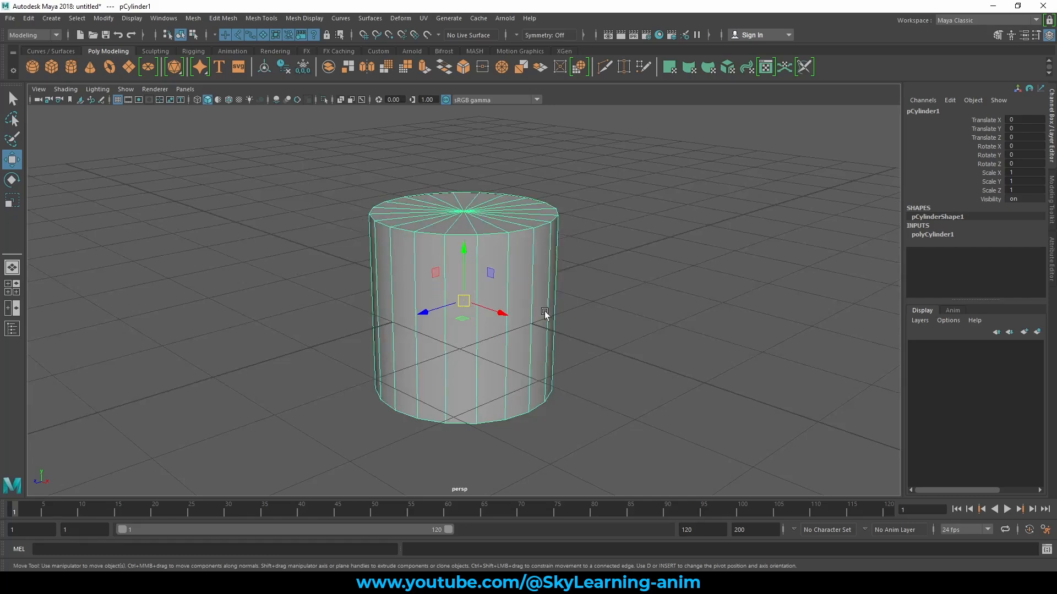
pyautogui.scroll(-3, 498, 304)
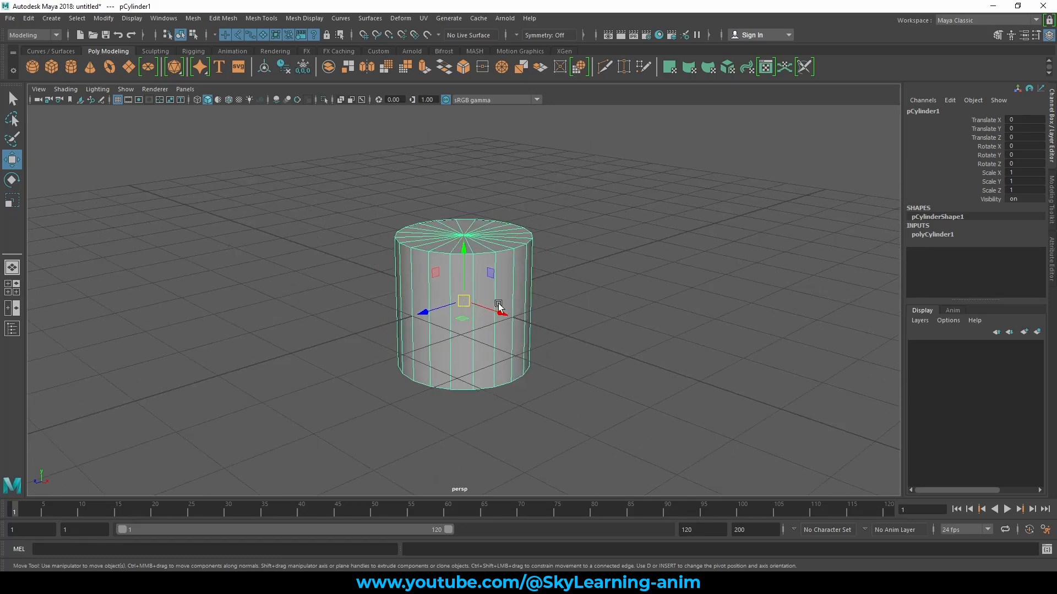
pyautogui.keyDown('alt'); pyautogui.moveTo(498, 304); pyautogui.dragTo(532, 302); pyautogui.keyUp('alt')
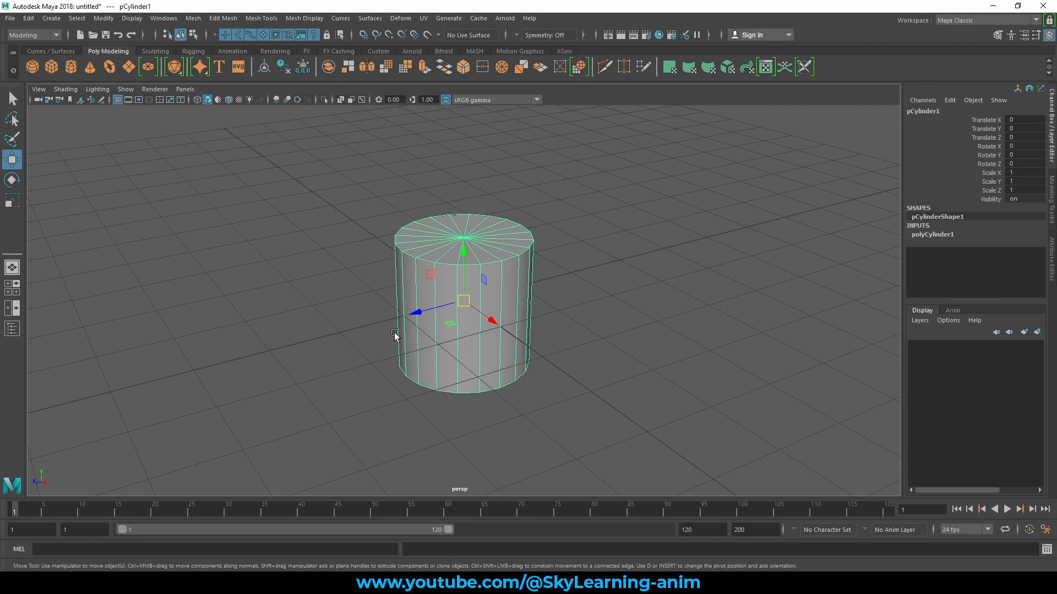
pyautogui.keyDown('alt'); pyautogui.moveTo(394, 332); pyautogui.dragTo(652, 306); pyautogui.keyUp('alt')
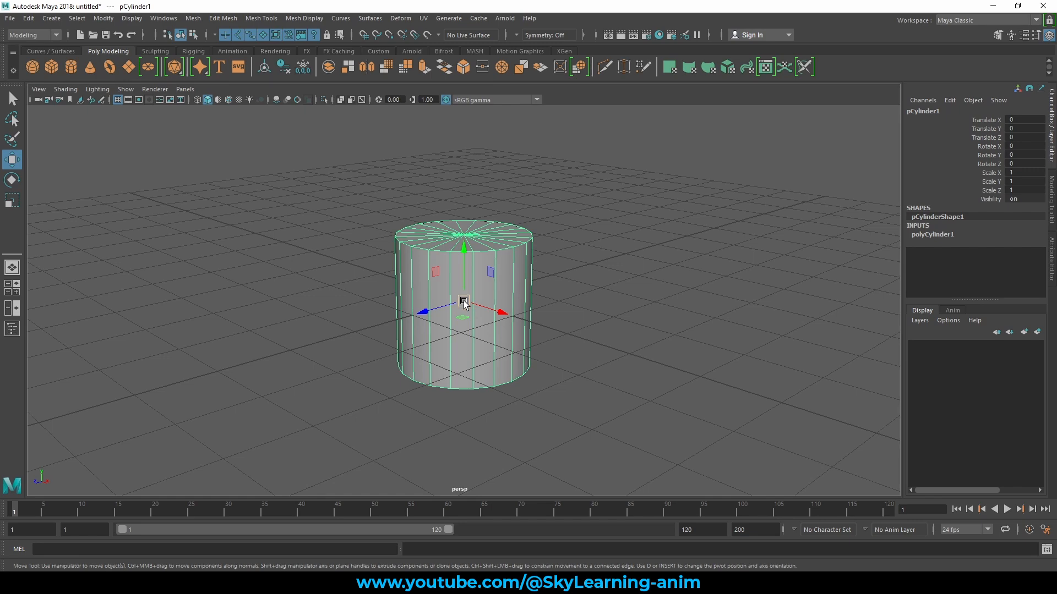
pyautogui.moveTo(503, 309); pyautogui.dragTo(676, 354)
pyautogui.hotkey('ctrl', 'z')
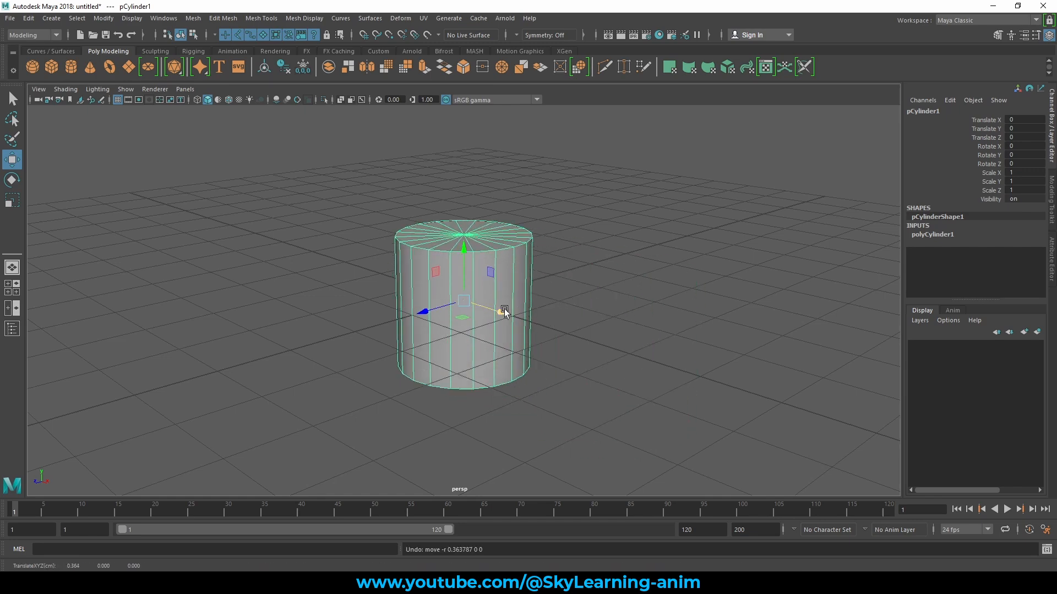
# - Rotate the cylinder freely to about 13, -32 and -86 degrees and scale it uniformly to about 2.445
pyautogui.press('e')
pyautogui.moveTo(448, 288); pyautogui.dragTo(524, 329)
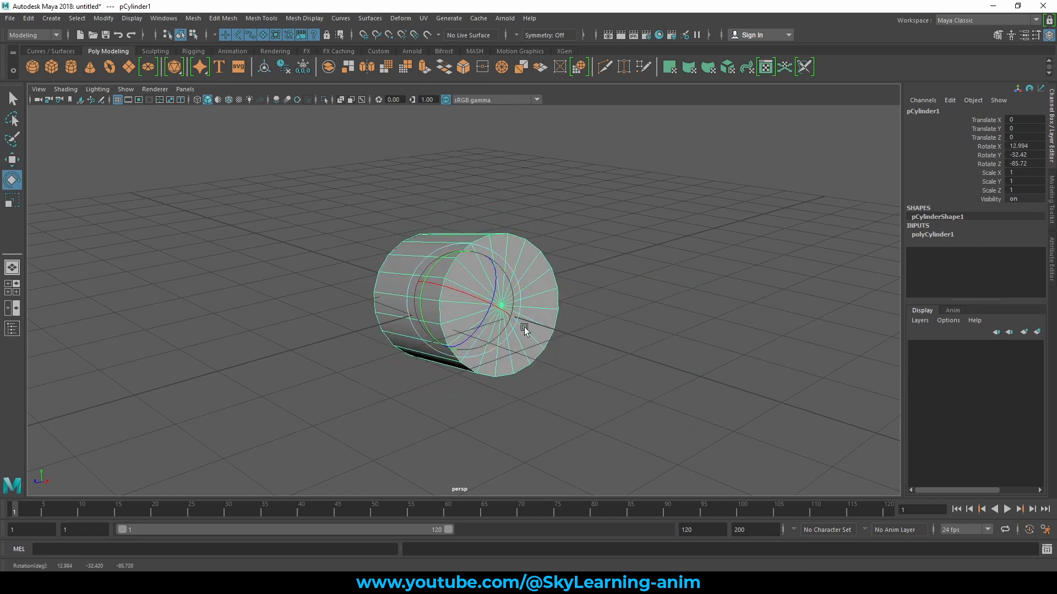
pyautogui.press('w')
pyautogui.press('e')
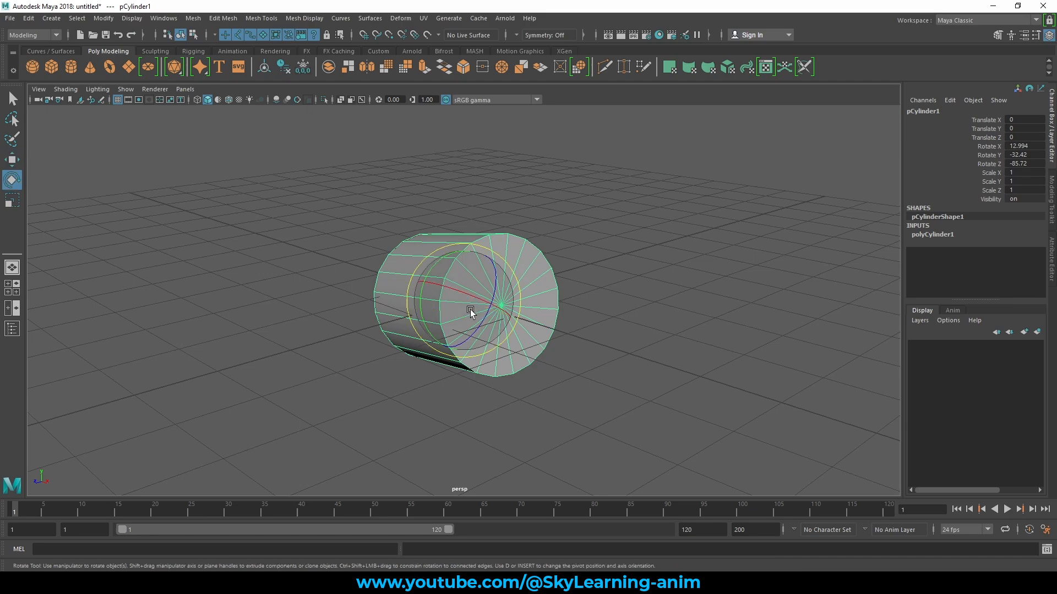
pyautogui.press('r')
pyautogui.moveTo(475, 310); pyautogui.dragTo(711, 327)
pyautogui.keyDown('alt'); pyautogui.moveTo(570, 318); pyautogui.dragTo(518, 303); pyautogui.keyUp('alt')
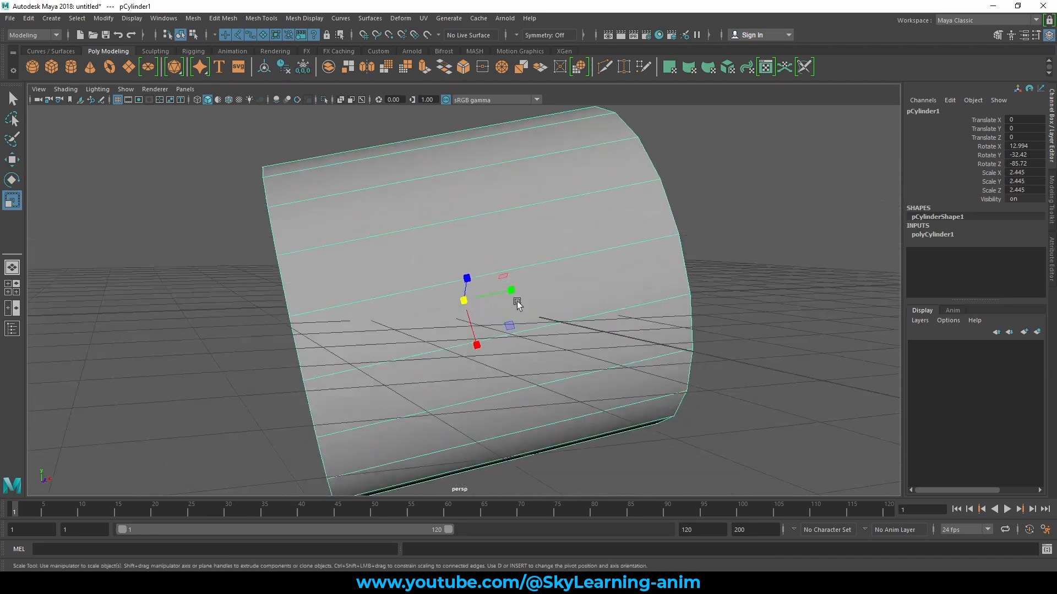
# - Undo the cylinder's scaling, rotation and creation
pyautogui.hotkey('ctrl', 'z')
pyautogui.hotkey('ctrl', 'z')
pyautogui.hotkey('ctrl', 'z')
pyautogui.hotkey('ctrl', 'z')
pyautogui.hotkey('ctrl', 'z')
pyautogui.hotkey('ctrl', 'z')
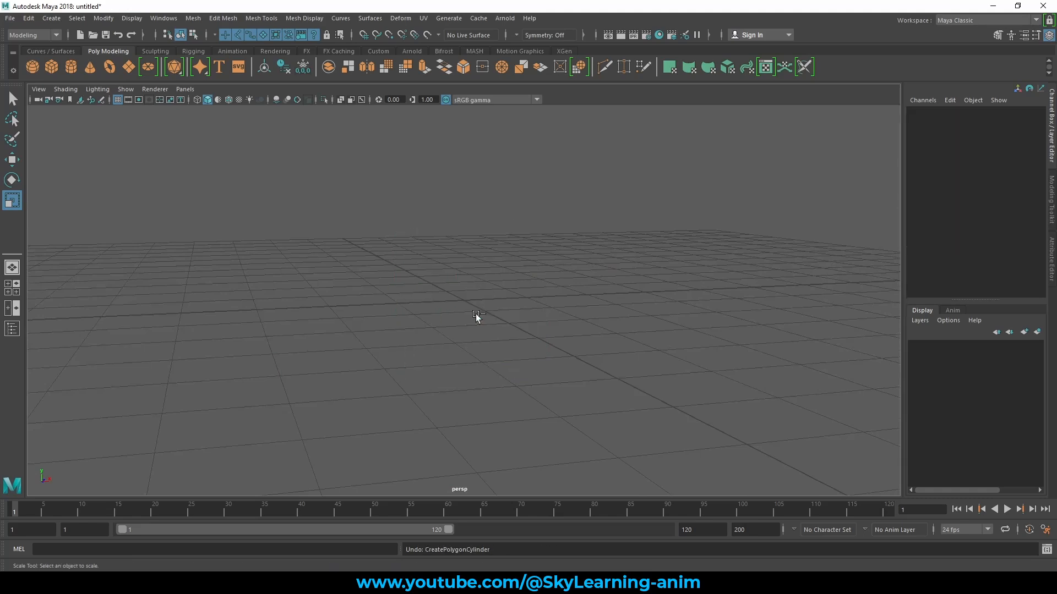
# - Create a new polygon cylinder at the grid origin with the Move tool active
pyautogui.press('w')
pyautogui.keyDown('alt'); pyautogui.moveTo(515, 313); pyautogui.dragTo(562, 306); pyautogui.keyUp('alt')
pyautogui.click(70, 66)
pyautogui.scroll(-3, 663, 335)
pyautogui.scroll(2, 572, 323)
pyautogui.keyDown('alt'); pyautogui.moveTo(574, 326); pyautogui.dragTo(585, 298); pyautogui.keyUp('alt')
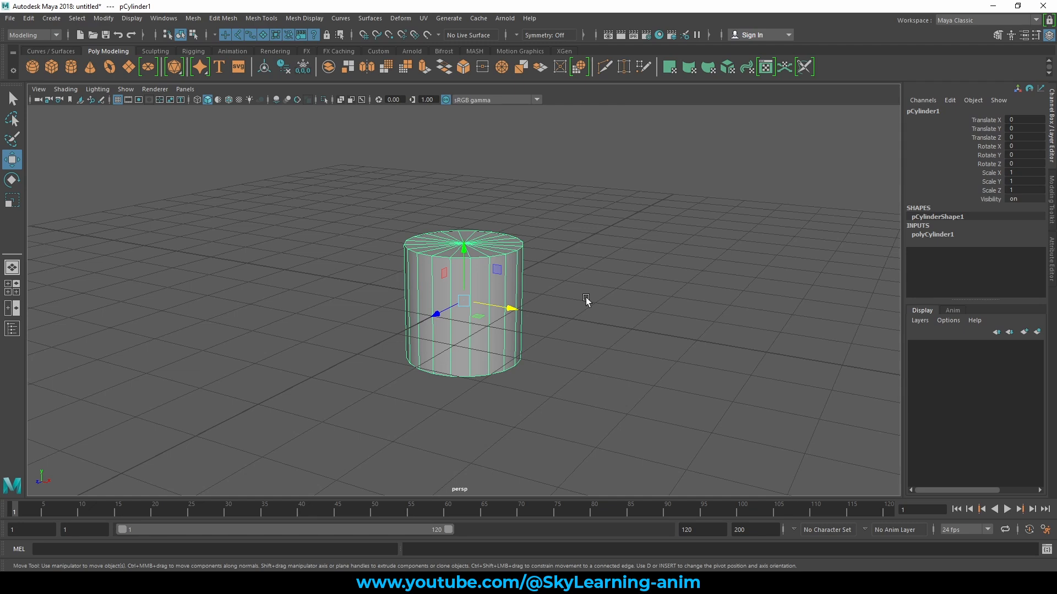
pyautogui.keyDown('alt'); pyautogui.moveTo(599, 277); pyautogui.dragTo(567, 290); pyautogui.keyUp('alt')
pyautogui.keyDown('alt'); pyautogui.moveTo(567, 290); pyautogui.dragTo(601, 314, button='right'); pyautogui.keyUp('alt')
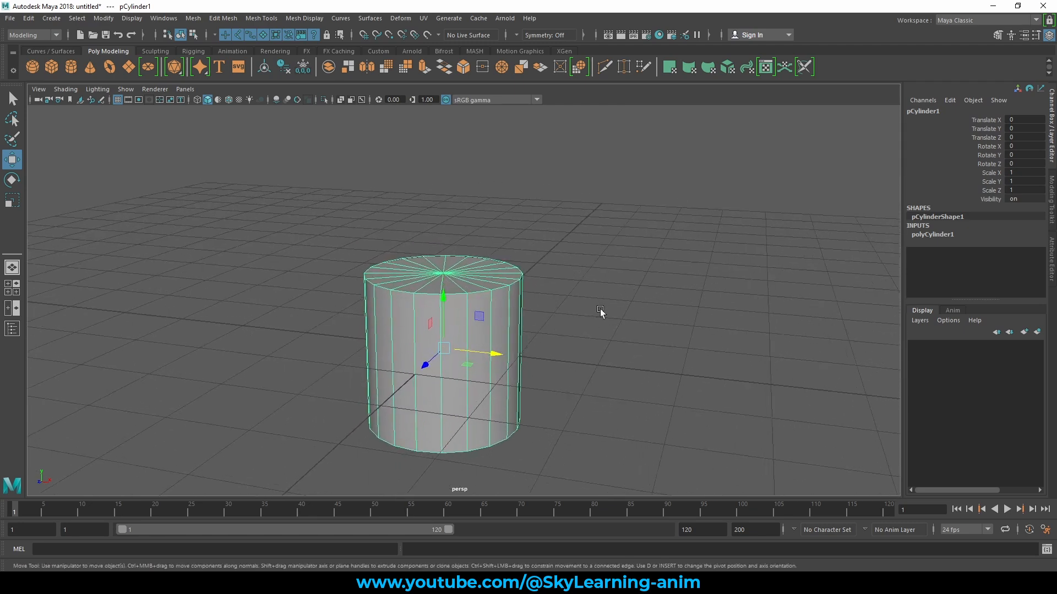
pyautogui.keyDown('alt'); pyautogui.moveTo(602, 314); pyautogui.dragTo(591, 293); pyautogui.keyUp('alt')
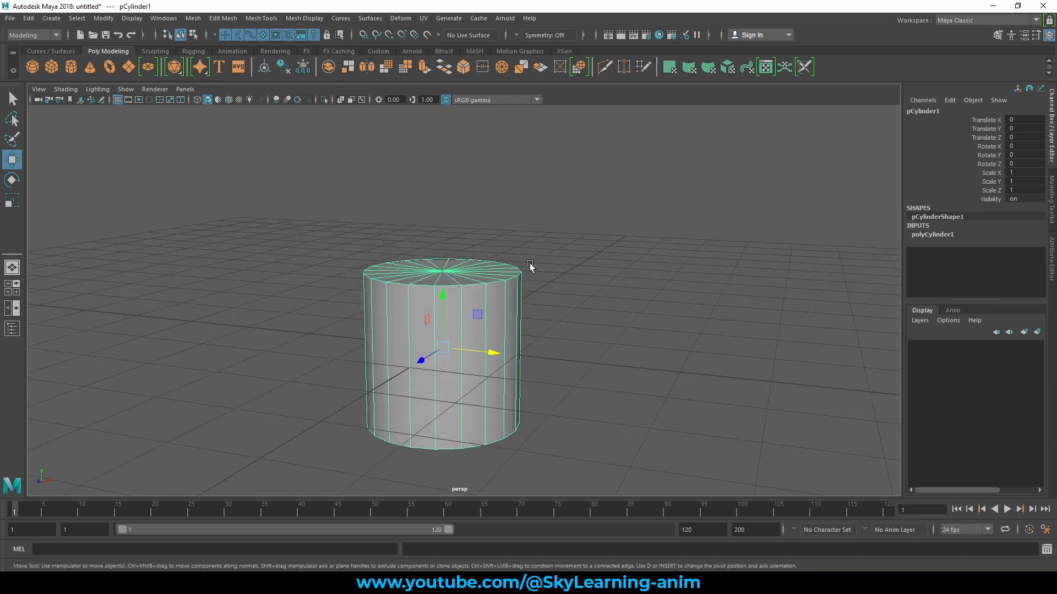
pyautogui.moveTo(569, 298)
pyautogui.keyDown('alt'); pyautogui.mouseDown()
pyautogui.moveTo(599, 287)
pyautogui.moveTo(566, 284)
pyautogui.moveTo(557, 299)
pyautogui.moveTo(577, 292)
pyautogui.mouseUp(); pyautogui.keyUp('alt')
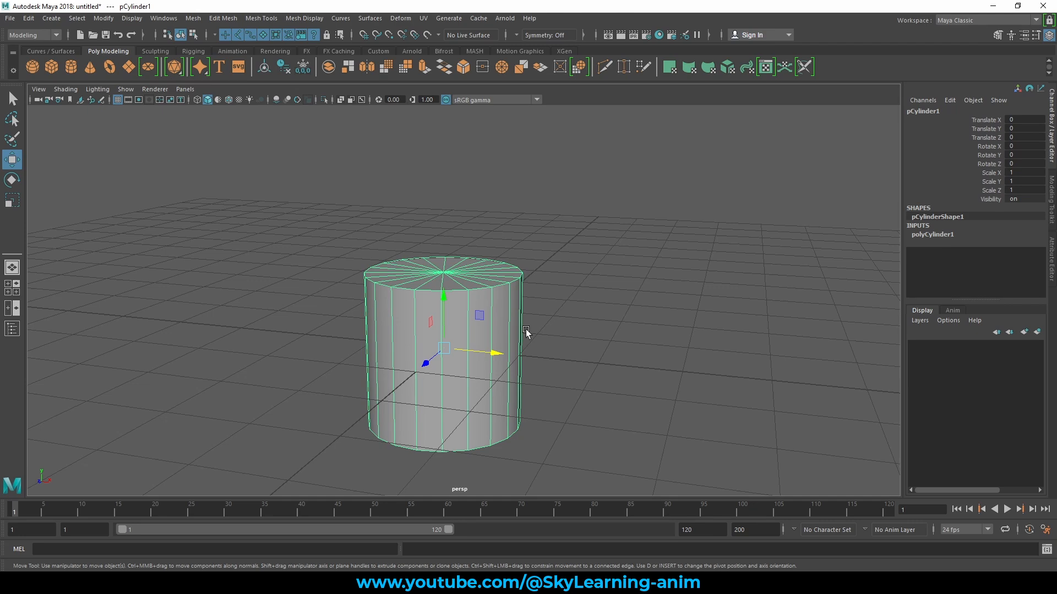
pyautogui.moveTo(600, 285)
pyautogui.keyDown('alt'); pyautogui.mouseDown()
pyautogui.moveTo(568, 288)
pyautogui.moveTo(556, 274)
pyautogui.moveTo(595, 268)
pyautogui.mouseUp(); pyautogui.keyUp('alt')
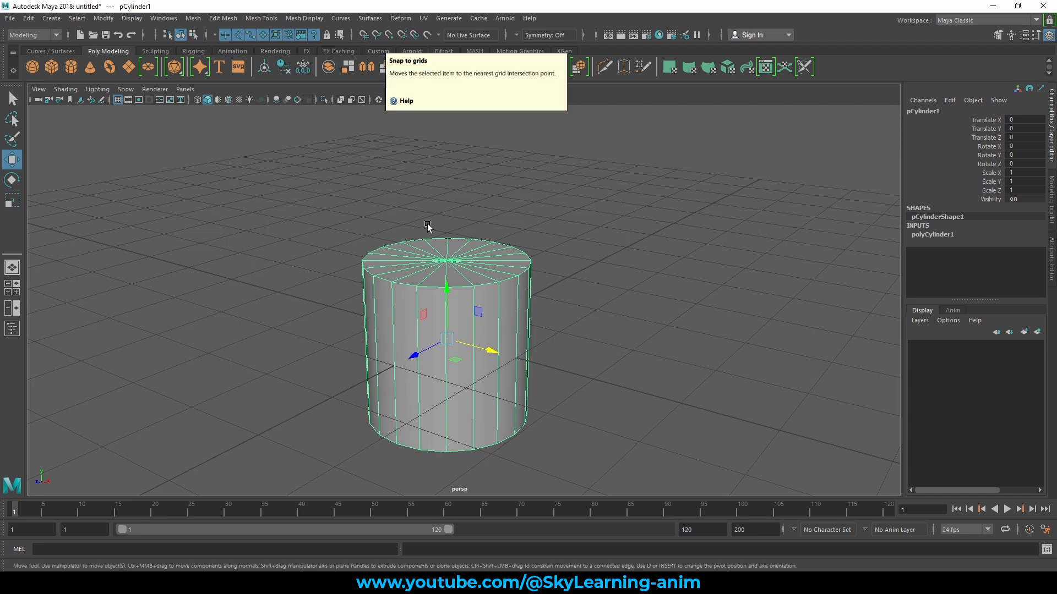
# - Hide the perspective view's grid and show it again
pyautogui.scroll(-5, 436, 236)
pyautogui.keyDown('alt'); pyautogui.moveTo(545, 224); pyautogui.dragTo(533, 237); pyautogui.keyUp('alt')
pyautogui.keyDown('alt'); pyautogui.moveTo(533, 237); pyautogui.dragTo(563, 219, button='middle'); pyautogui.keyUp('alt')
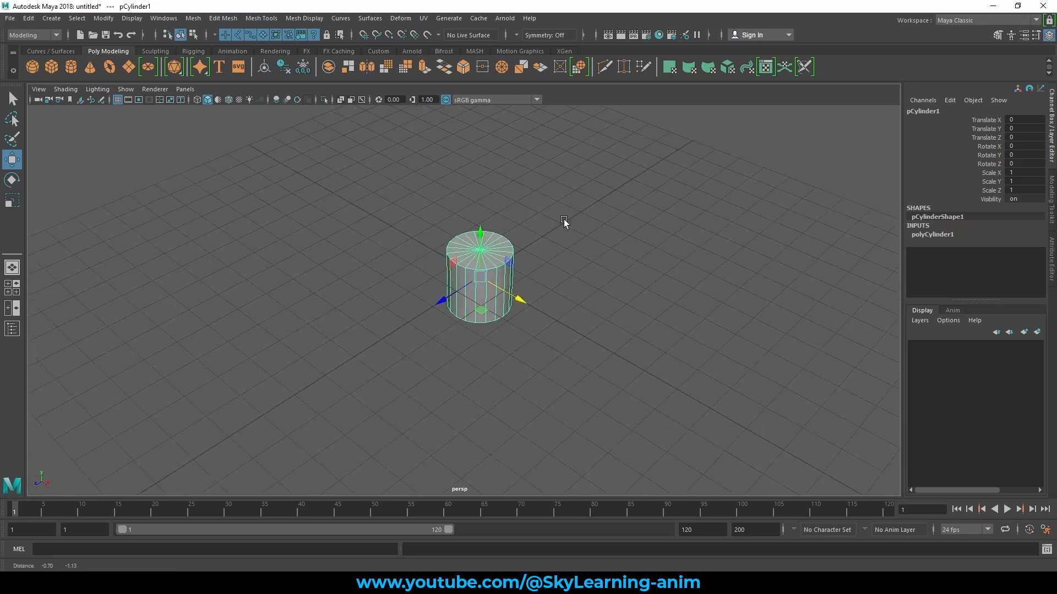
pyautogui.scroll(-3, 555, 308)
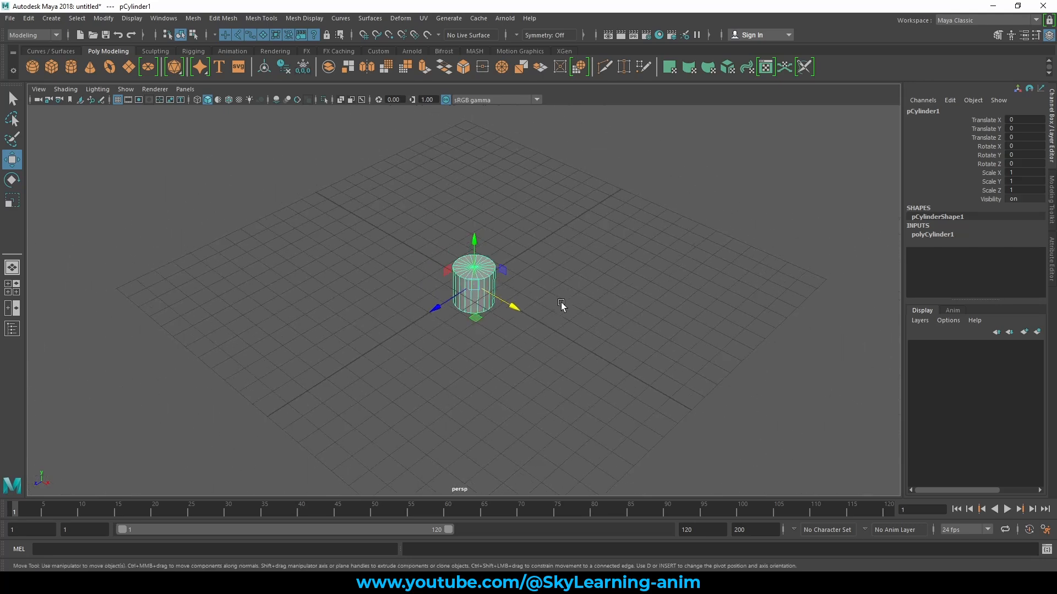
pyautogui.click(117, 100)
pyautogui.click(117, 100)
pyautogui.scroll(3, 602, 269)
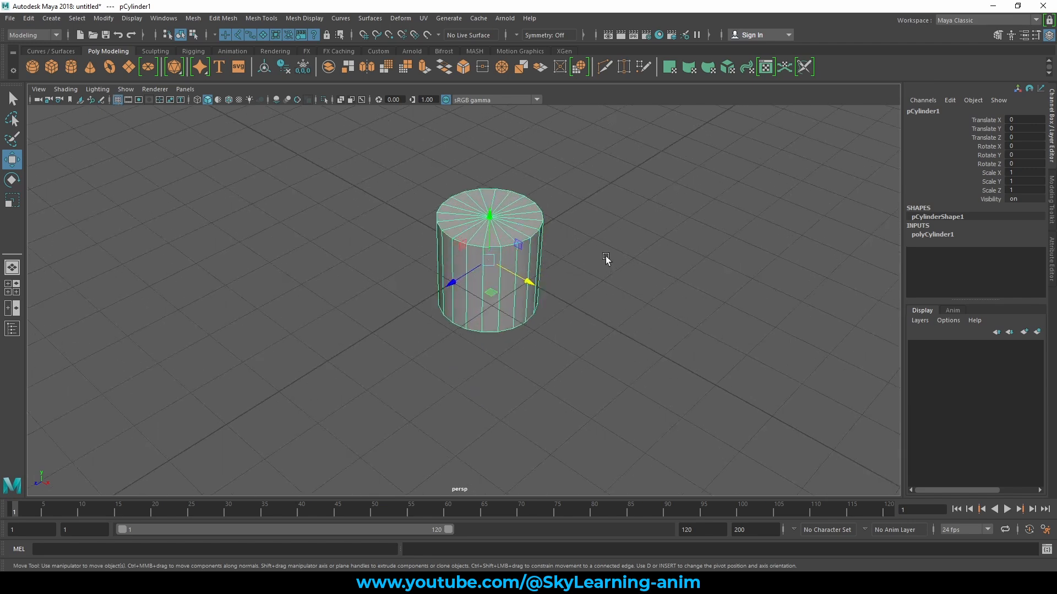
pyautogui.scroll(-3, 603, 261)
# - Try the temporary grid snapping toggle on the Move manipulator and turn on Snap to grids
pyautogui.click(520, 306)
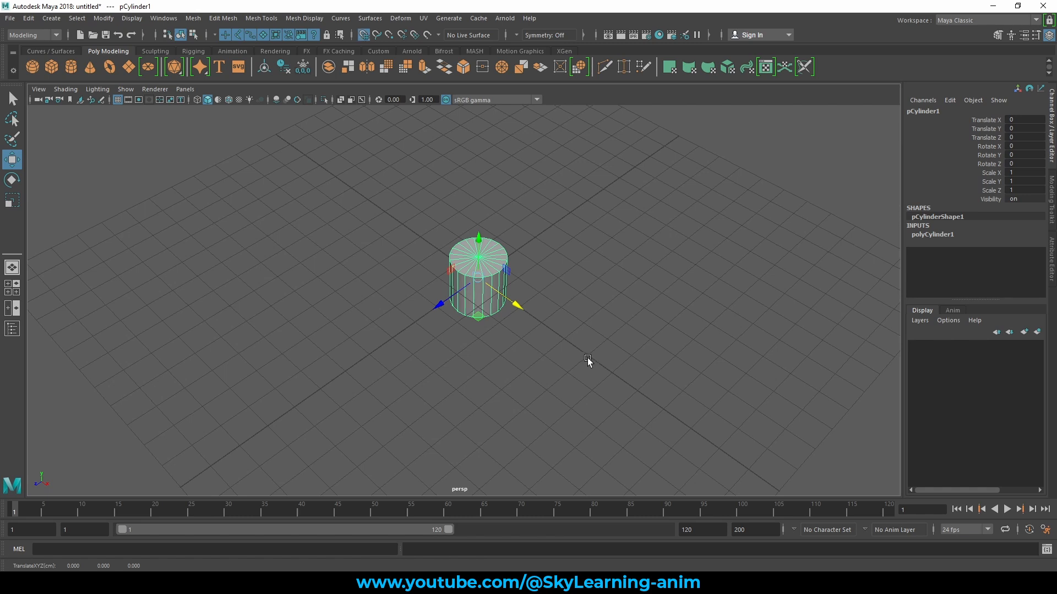
pyautogui.scroll(2, 477, 285)
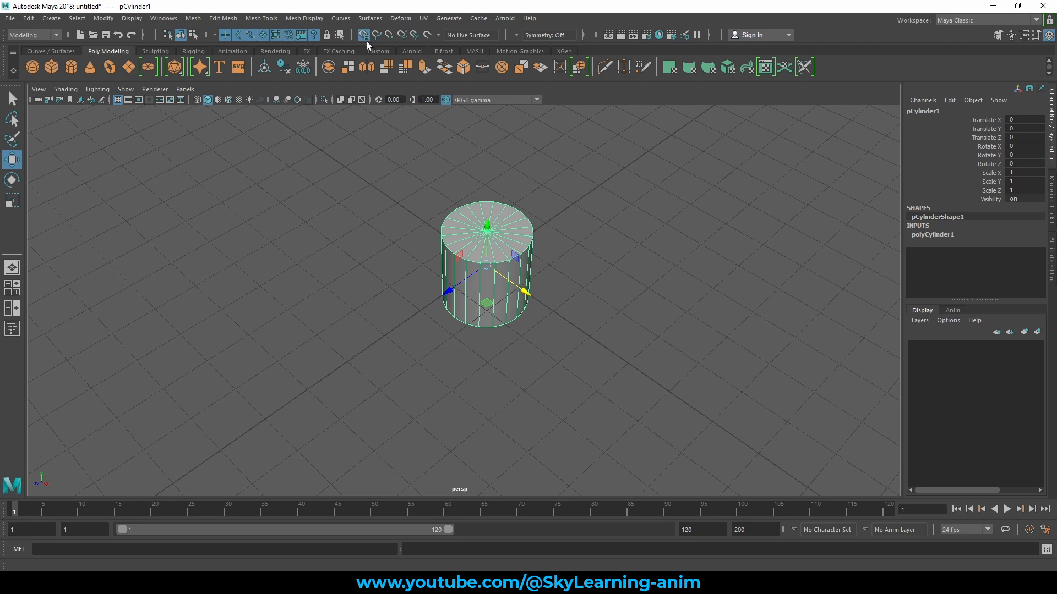
pyautogui.press('x')
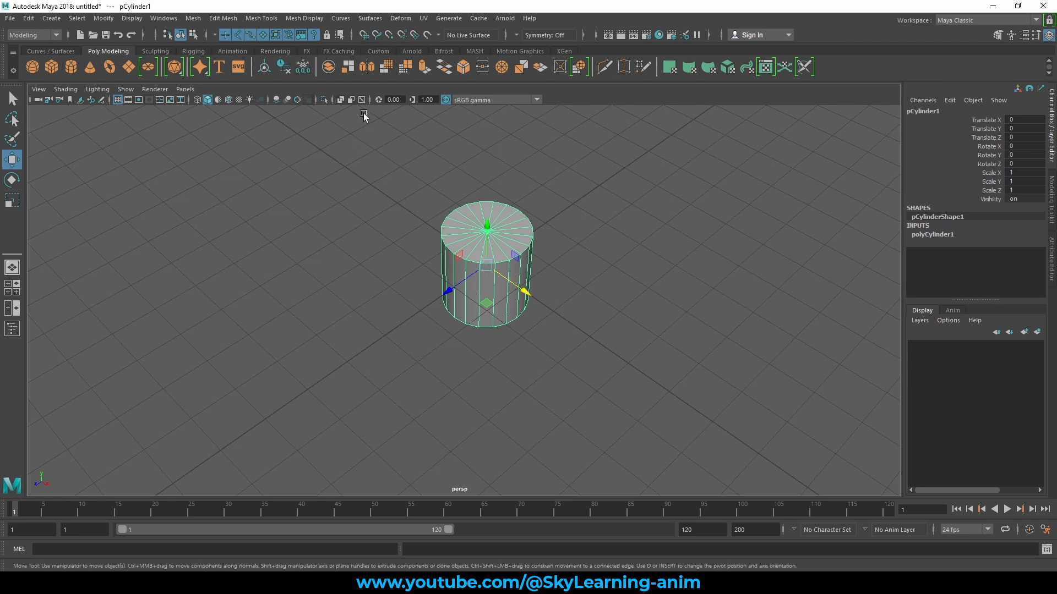
pyautogui.press('x')
pyautogui.press('x')
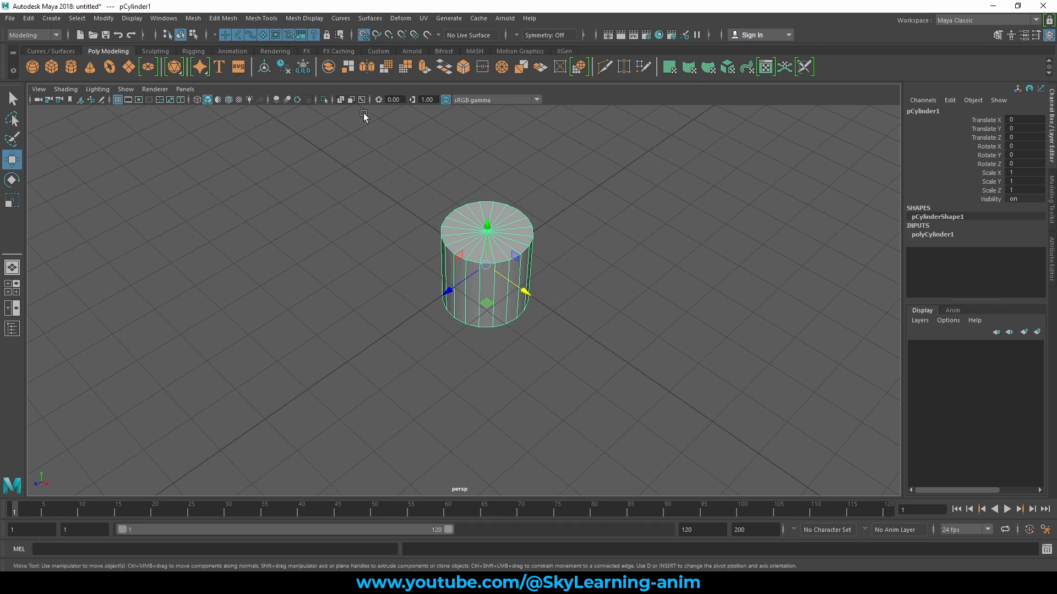
pyautogui.press('x')
pyautogui.click(364, 36)
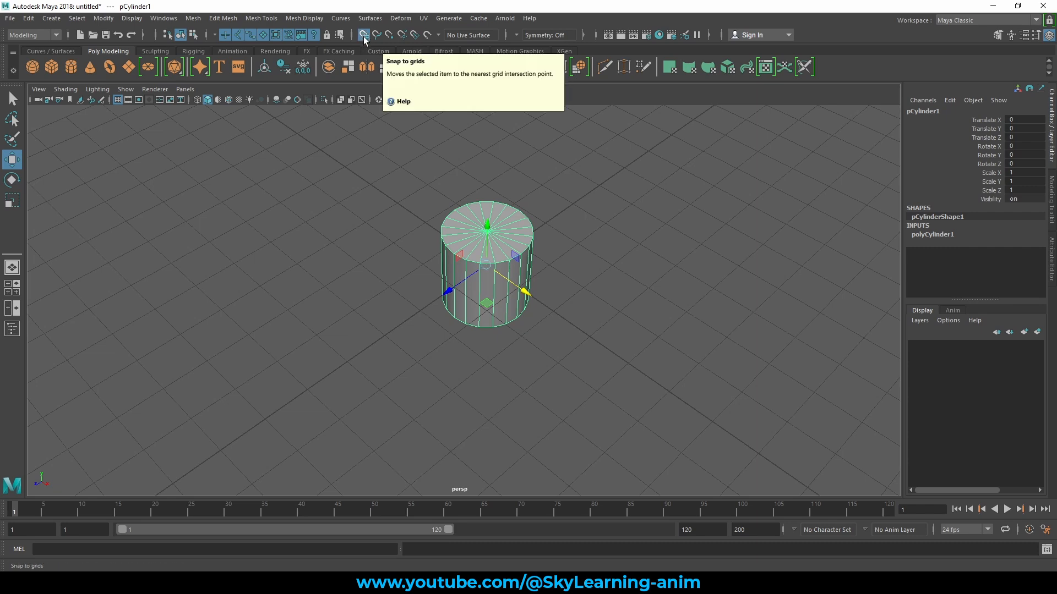
# - Move the cylinder with grid snapping to Translate X 0 and Translate Z 1, and turn Snap to grids off
pyautogui.scroll(-3, 437, 187)
pyautogui.scroll(1, 461, 250)
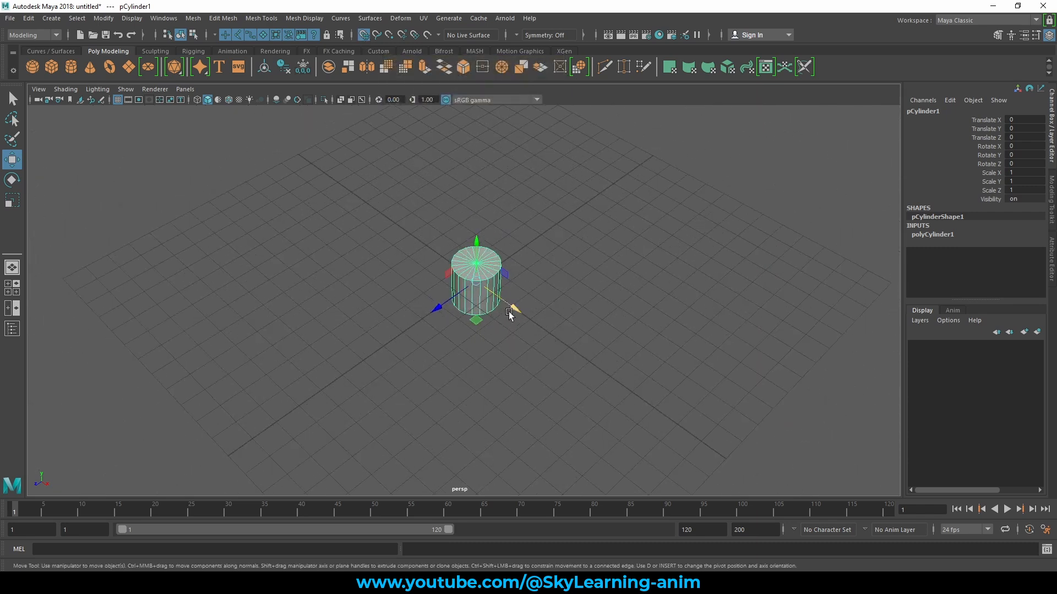
pyautogui.moveTo(517, 307); pyautogui.dragTo(461, 278)
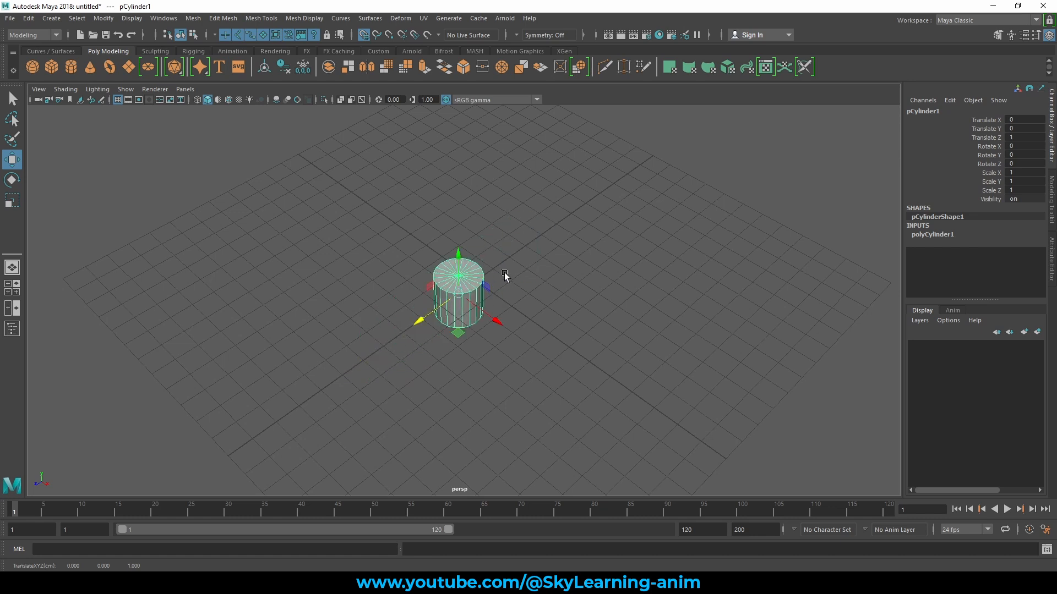
pyautogui.click(364, 36)
# - Create a NURBS circle at the origin and move it across the grid plane, clear of the cylinder
pyautogui.keyDown('alt'); pyautogui.moveTo(511, 267); pyautogui.dragTo(475, 248); pyautogui.keyUp('alt')
pyautogui.keyDown('alt'); pyautogui.moveTo(475, 250); pyautogui.dragTo(587, 274, button='right'); pyautogui.keyUp('alt')
pyautogui.keyDown('alt'); pyautogui.moveTo(544, 268); pyautogui.dragTo(554, 268); pyautogui.keyUp('alt')
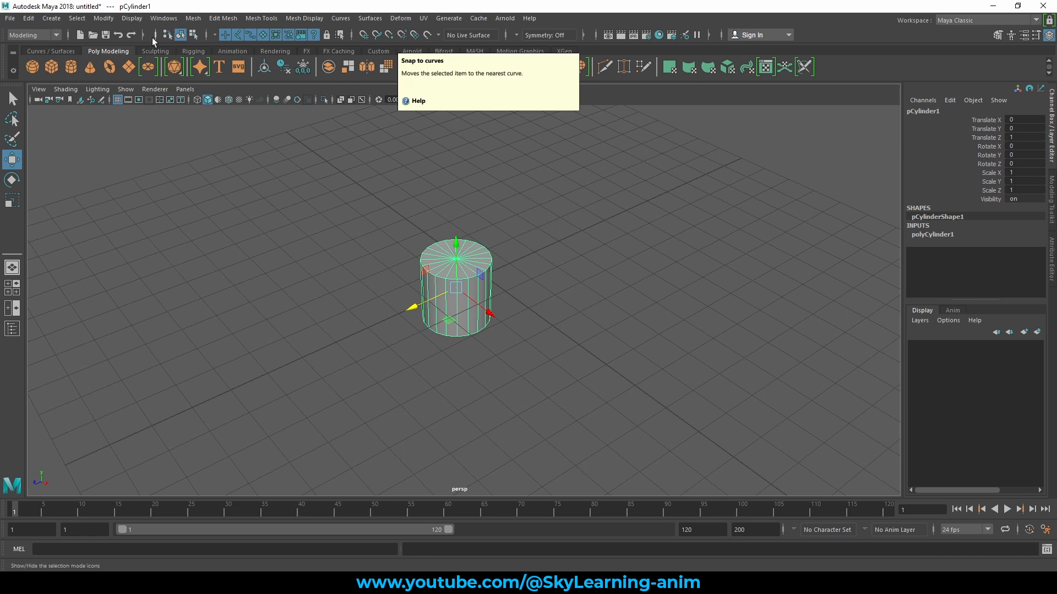
pyautogui.click(55, 51)
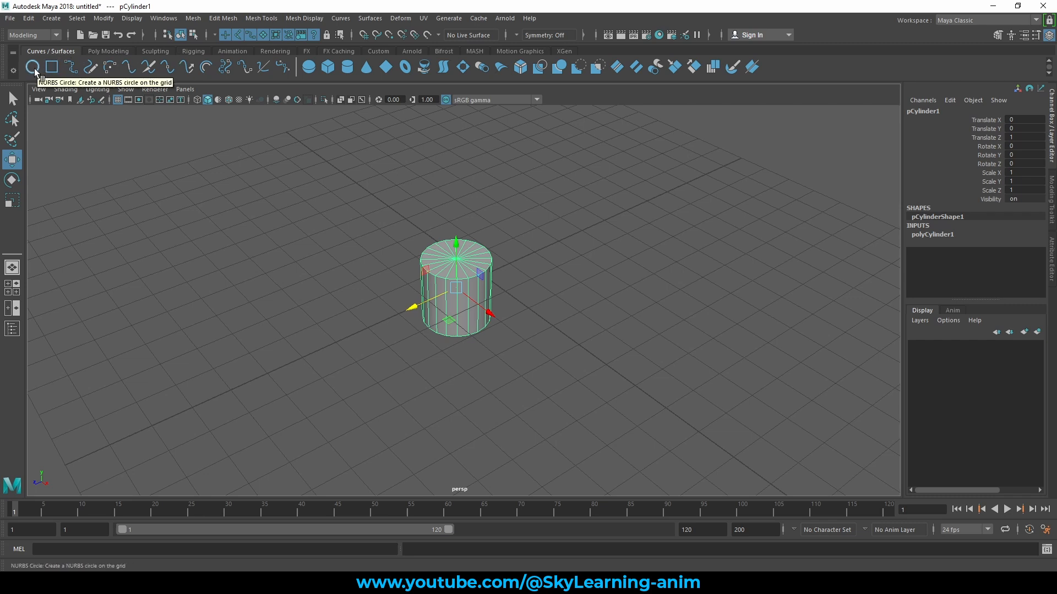
pyautogui.click(33, 67)
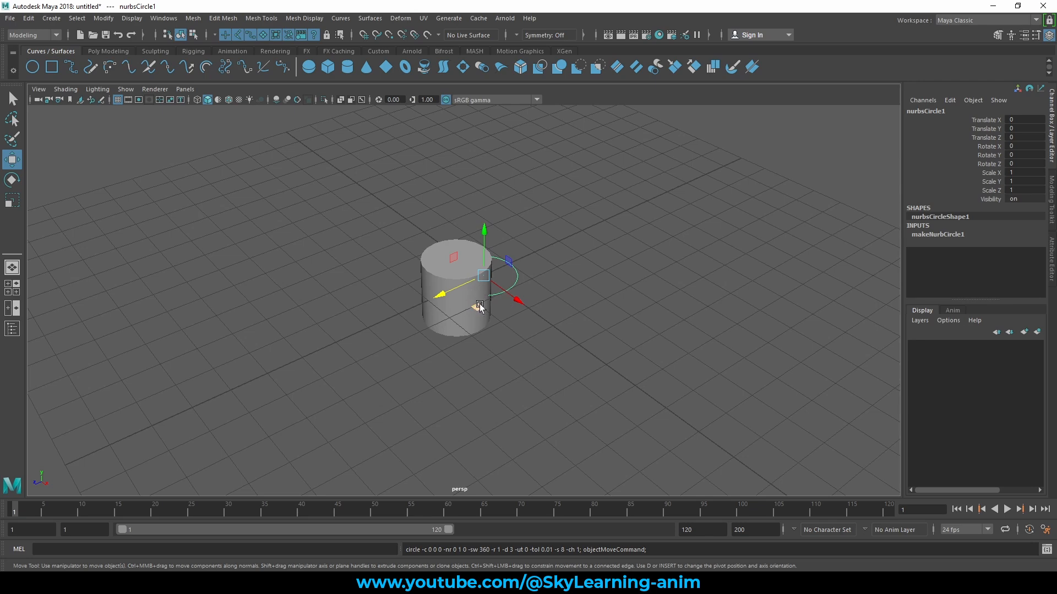
pyautogui.moveTo(477, 307); pyautogui.dragTo(526, 328)
# - Move the cylinder onto the NURBS circle with Snap to curves, at about X 3.91 and Z -1.4
pyautogui.click(478, 320)
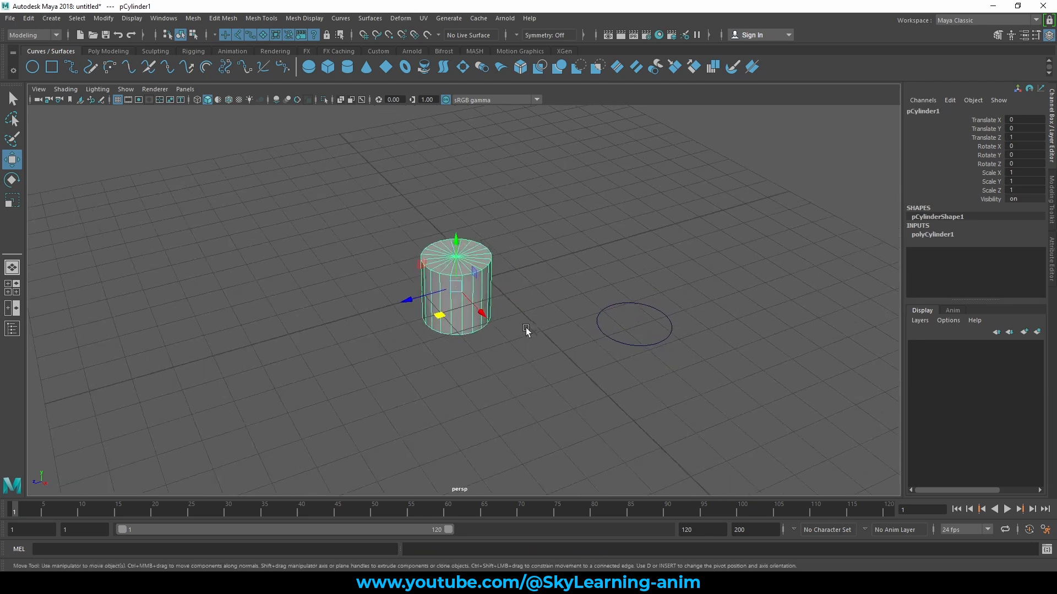
pyautogui.keyDown('alt'); pyautogui.moveTo(527, 328); pyautogui.dragTo(676, 361, button='right'); pyautogui.keyUp('alt')
pyautogui.keyDown('alt'); pyautogui.moveTo(676, 361); pyautogui.dragTo(453, 337, button='middle'); pyautogui.keyUp('alt')
pyautogui.keyDown('alt'); pyautogui.moveTo(452, 338); pyautogui.dragTo(455, 344); pyautogui.keyUp('alt')
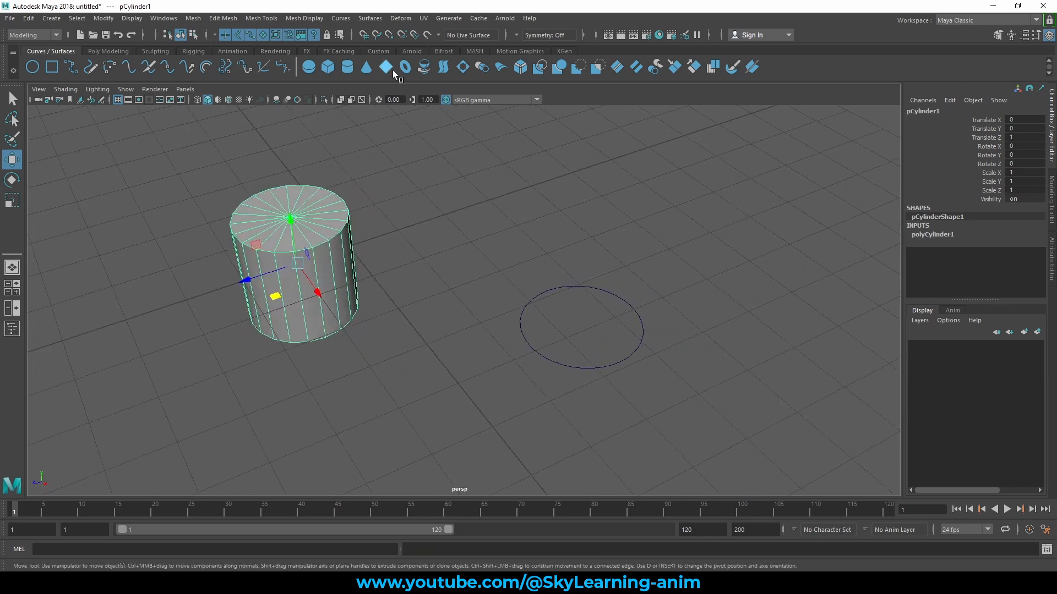
pyautogui.click(377, 36)
pyautogui.moveTo(300, 265); pyautogui.dragTo(533, 311)
pyautogui.moveTo(364, 248); pyautogui.dragTo(348, 251)
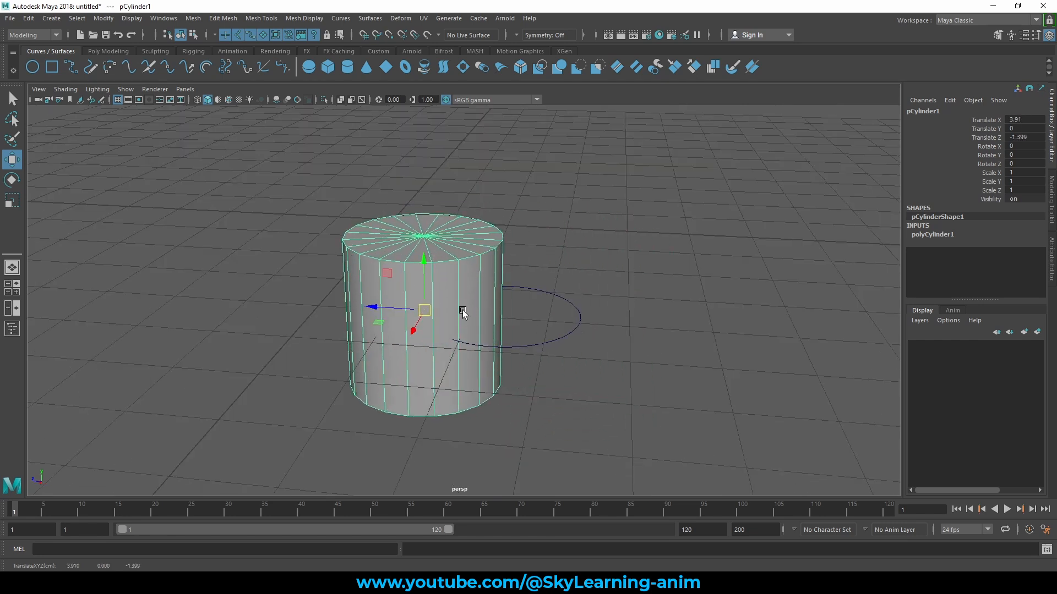
# - Slide the cylinder along the NURBS circle to about X 3.43 and Z -1.5 with X-ray shading turned on
pyautogui.moveTo(424, 310)
pyautogui.mouseDown()
pyautogui.moveTo(372, 346)
pyautogui.moveTo(575, 311)
pyautogui.moveTo(418, 307)
pyautogui.moveTo(509, 329)
pyautogui.moveTo(448, 323)
pyautogui.moveTo(443, 267)
pyautogui.moveTo(540, 320)
pyautogui.moveTo(444, 321)
pyautogui.moveTo(510, 277)
pyautogui.moveTo(412, 302)
pyautogui.moveTo(455, 346)
pyautogui.moveTo(435, 295)
pyautogui.mouseUp()
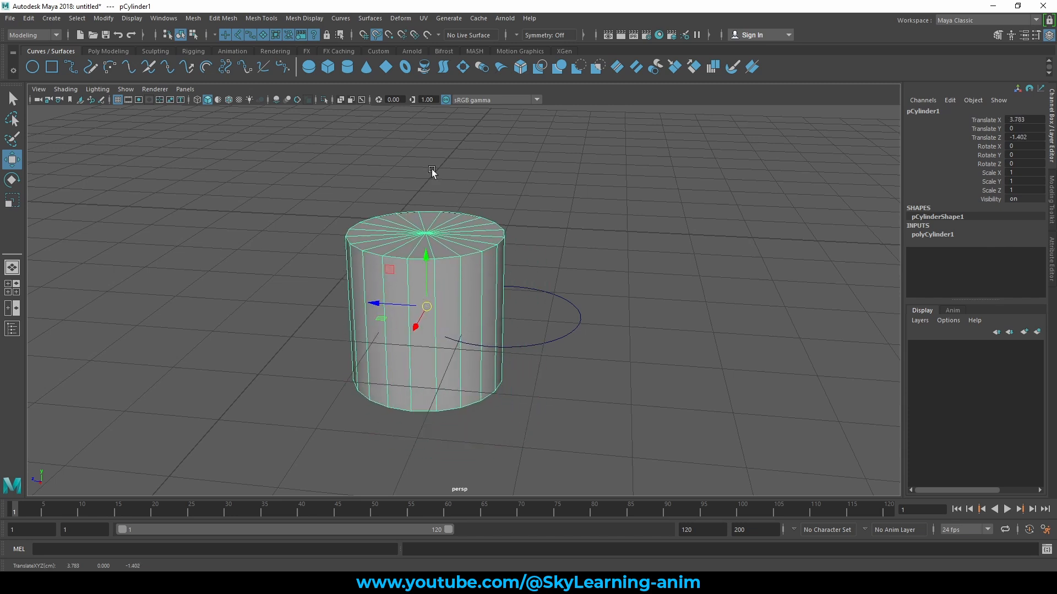
pyautogui.click(341, 100)
pyautogui.moveTo(427, 307); pyautogui.dragTo(440, 270)
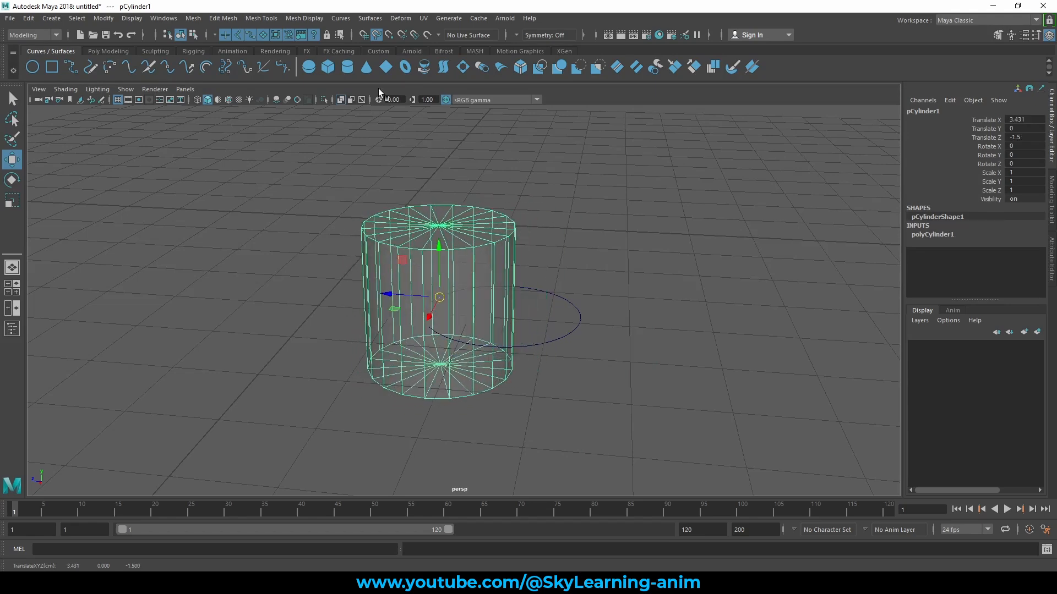
# - Move the cylinder off the NURBS circle to about X 3.29, Y 0.78 and Z -0.07
pyautogui.click(377, 33)
pyautogui.keyDown('alt'); pyautogui.moveTo(554, 182); pyautogui.dragTo(547, 195); pyautogui.keyUp('alt')
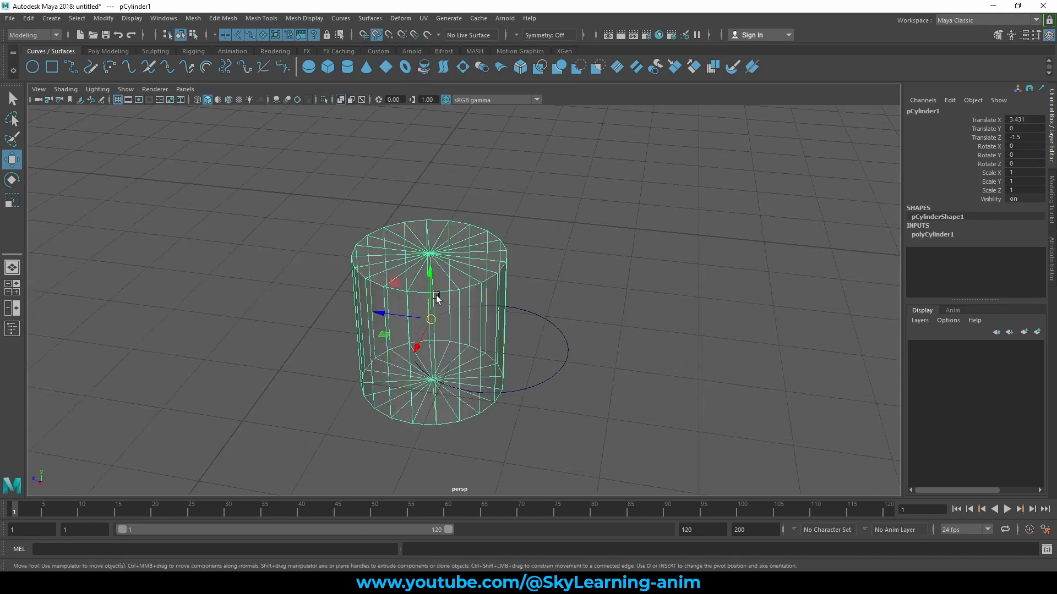
pyautogui.moveTo(432, 320); pyautogui.dragTo(329, 251)
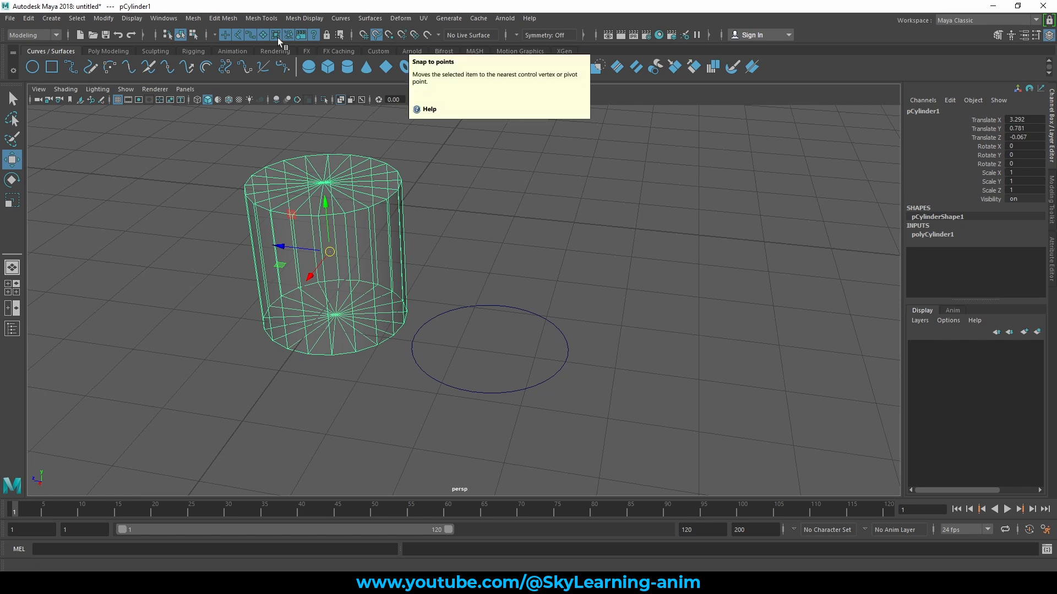
# - Create a polygon cube at the origin and turn X-ray shading off
pyautogui.click(109, 51)
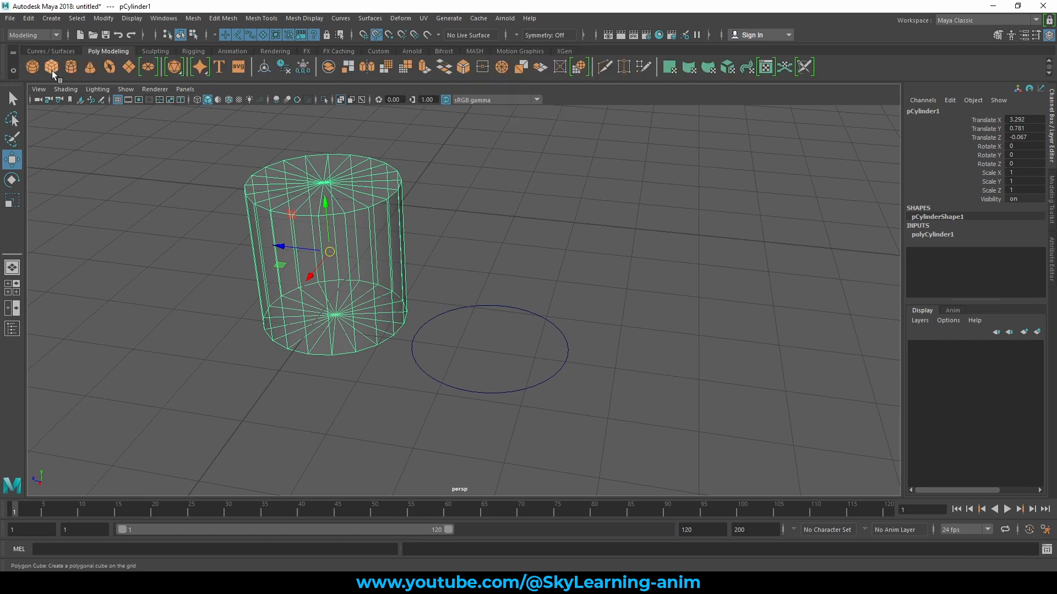
pyautogui.click(51, 67)
pyautogui.scroll(-3, 499, 311)
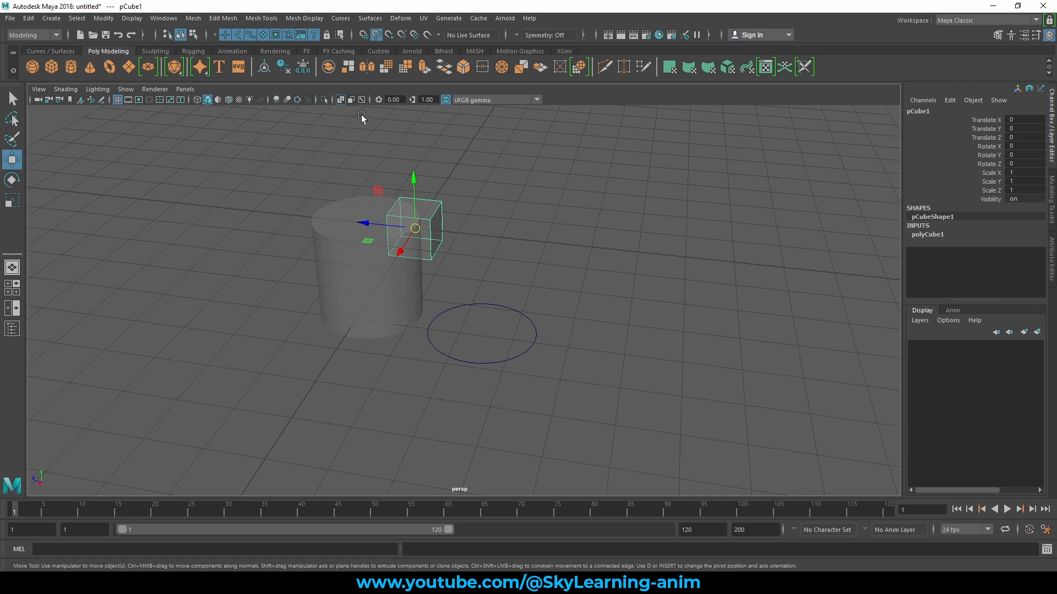
pyautogui.click(341, 102)
# - Move the cube away from the cylinder to about X -0.92, Y -0.08 and Z -0.58
pyautogui.keyDown('alt'); pyautogui.moveTo(597, 215); pyautogui.dragTo(497, 219); pyautogui.keyUp('alt')
pyautogui.keyDown('alt'); pyautogui.moveTo(497, 219); pyautogui.dragTo(503, 293, button='middle'); pyautogui.keyUp('alt')
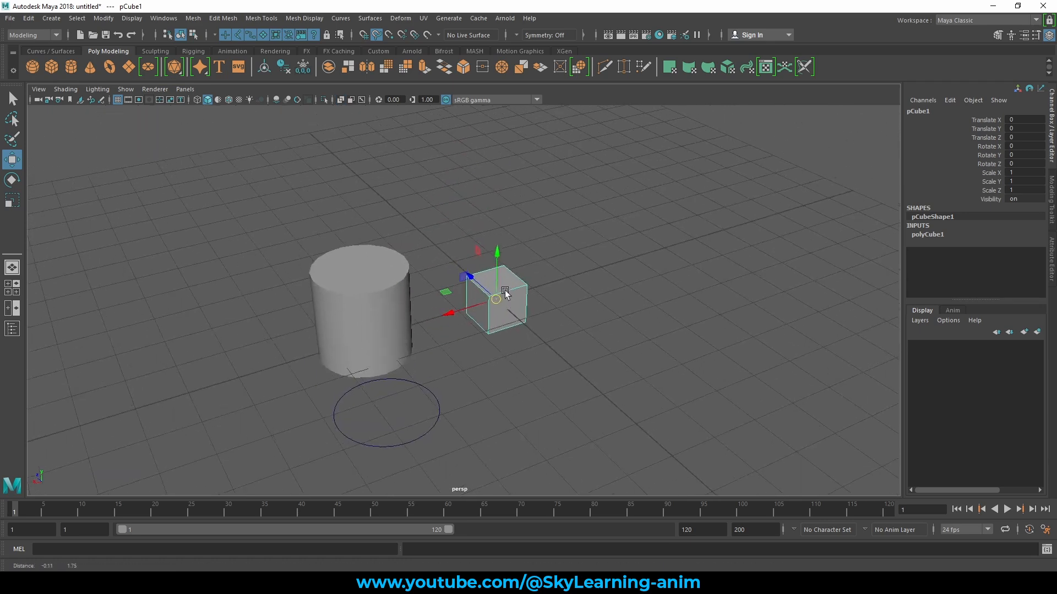
pyautogui.scroll(3, 582, 329)
pyautogui.moveTo(500, 299); pyautogui.dragTo(560, 305)
pyautogui.keyDown('alt'); pyautogui.moveTo(456, 304); pyautogui.dragTo(535, 281); pyautogui.keyUp('alt')
pyautogui.scroll(3, 519, 278)
pyautogui.keyDown('alt'); pyautogui.moveTo(508, 254); pyautogui.dragTo(553, 231, button='middle'); pyautogui.keyUp('alt')
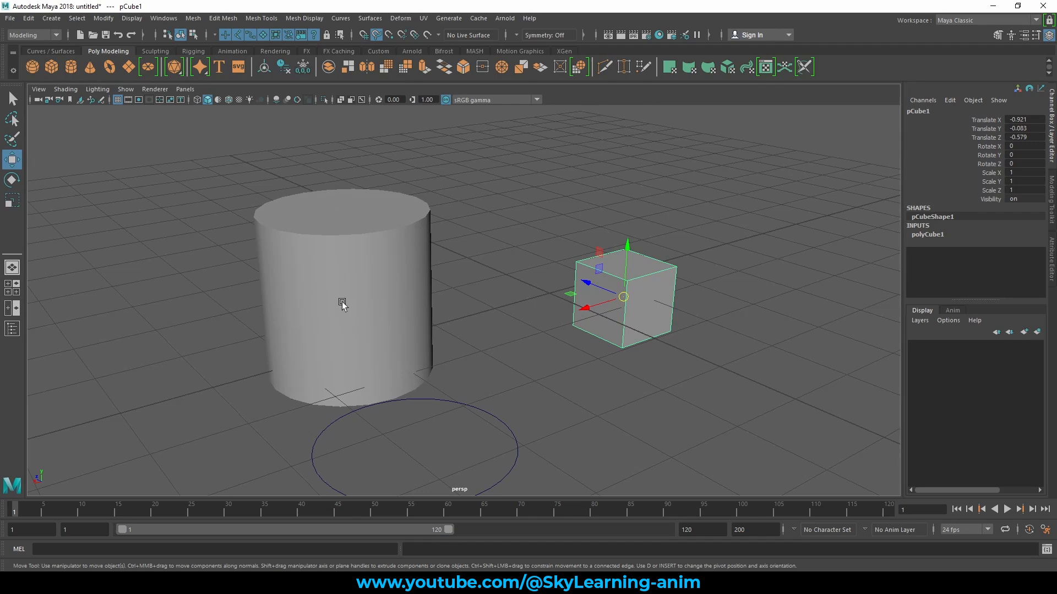
pyautogui.keyDown('alt'); pyautogui.moveTo(454, 247); pyautogui.dragTo(521, 246, button='middle'); pyautogui.keyUp('alt')
pyautogui.keyDown('alt'); pyautogui.moveTo(535, 243); pyautogui.dragTo(526, 238); pyautogui.keyUp('alt')
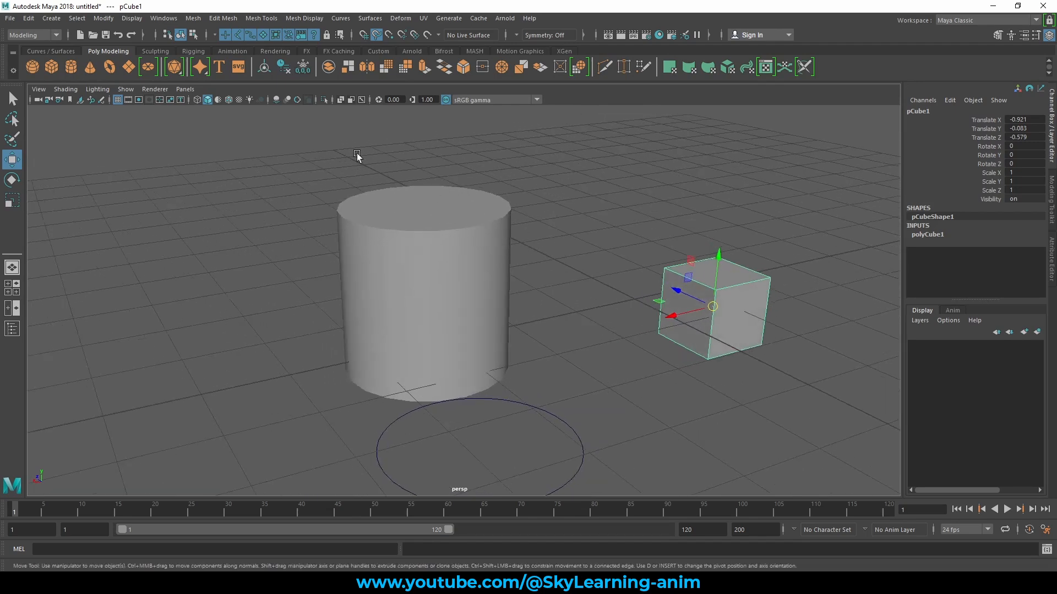
# - Turn on wireframe on shaded so the mesh edges show, and reselect the cube
pyautogui.click(229, 100)
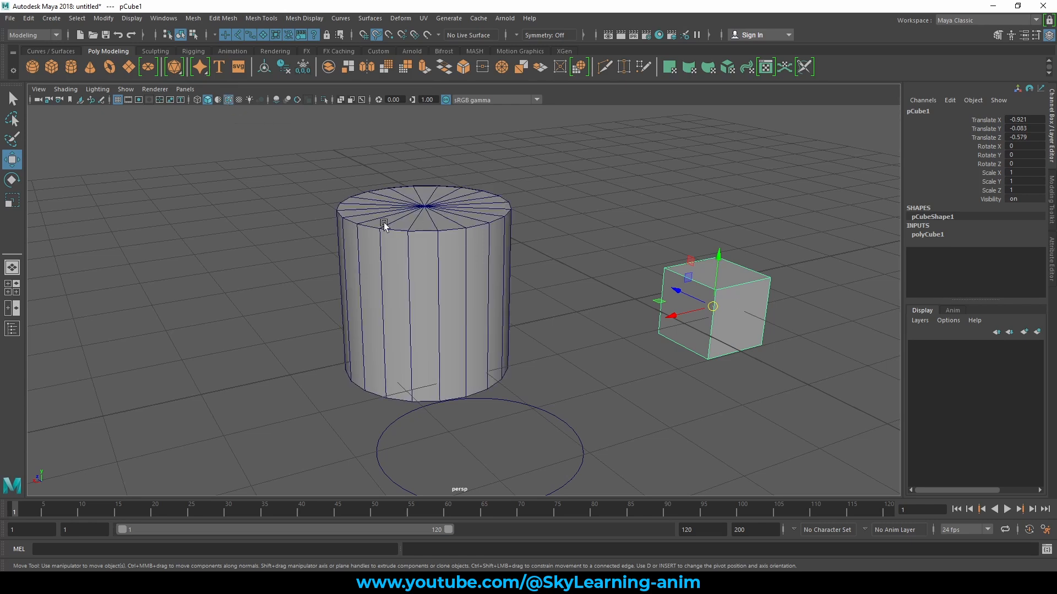
pyautogui.click(601, 226)
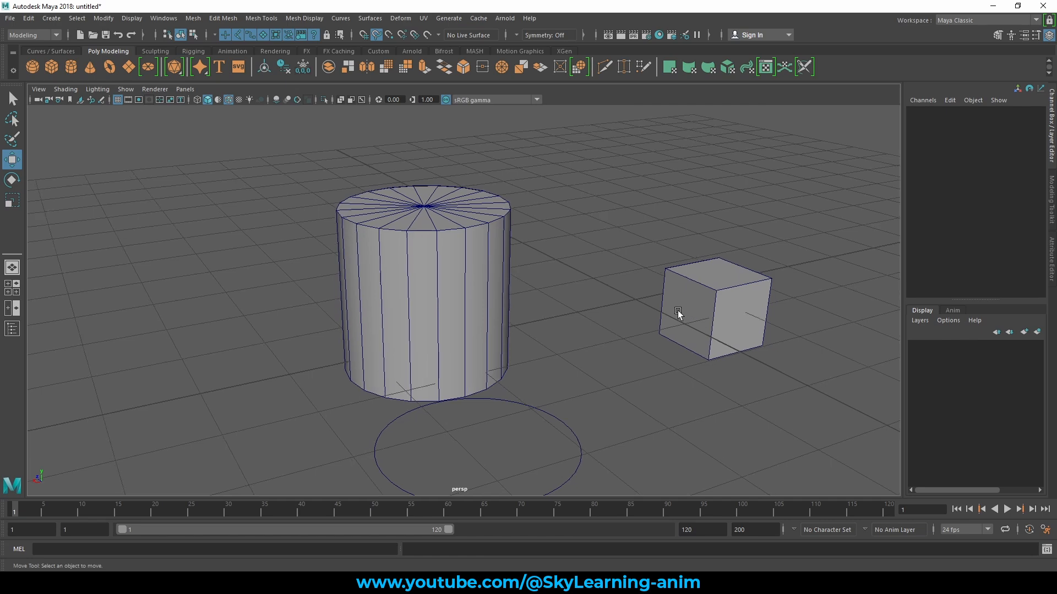
pyautogui.keyDown('alt'); pyautogui.moveTo(586, 269); pyautogui.dragTo(681, 279); pyautogui.keyUp('alt')
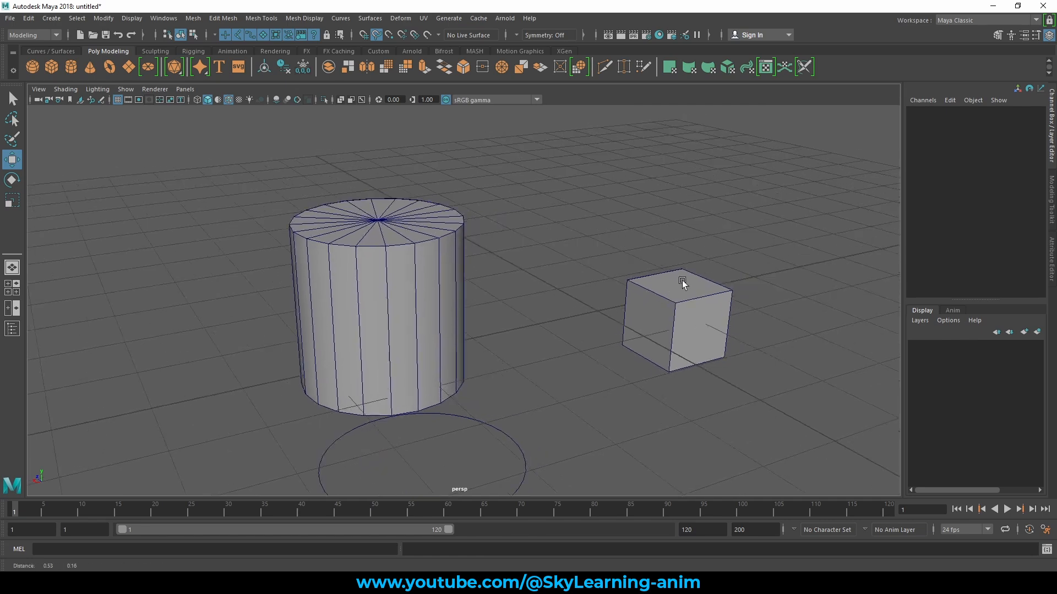
pyautogui.click(653, 292)
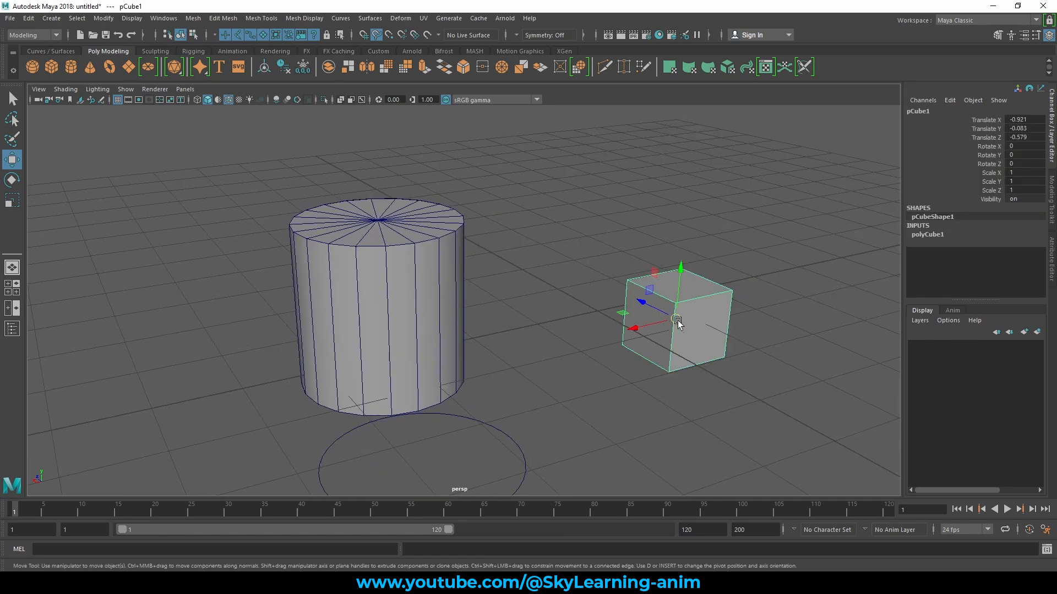
# - Switch from Snap to curves to Snap to points and snap the cube onto the cylinder's top rim at X 2.704, Y 1.781, Z 0.742
pyautogui.click(378, 38)
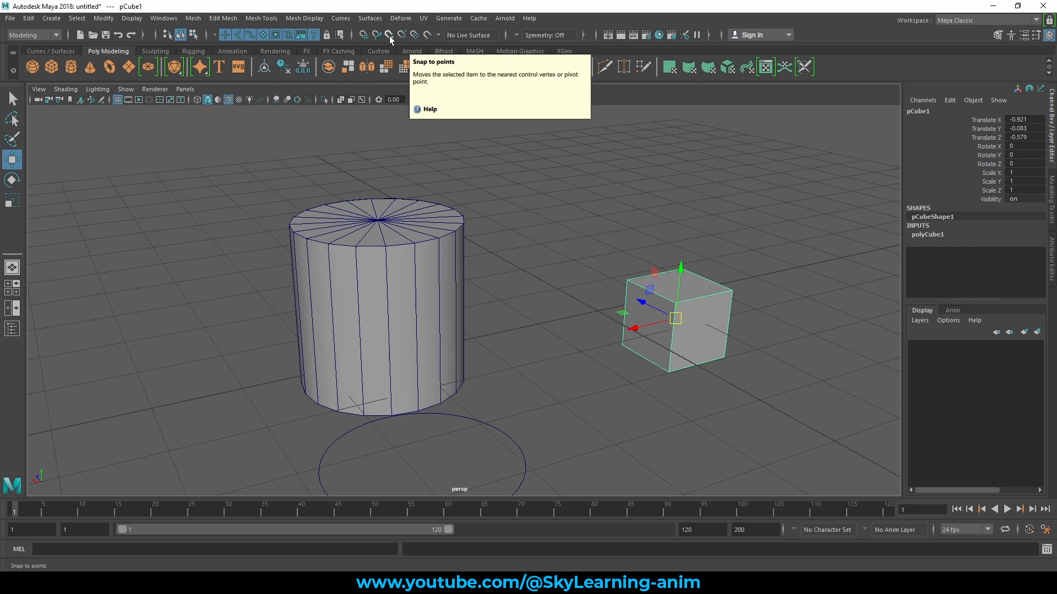
pyautogui.click(388, 37)
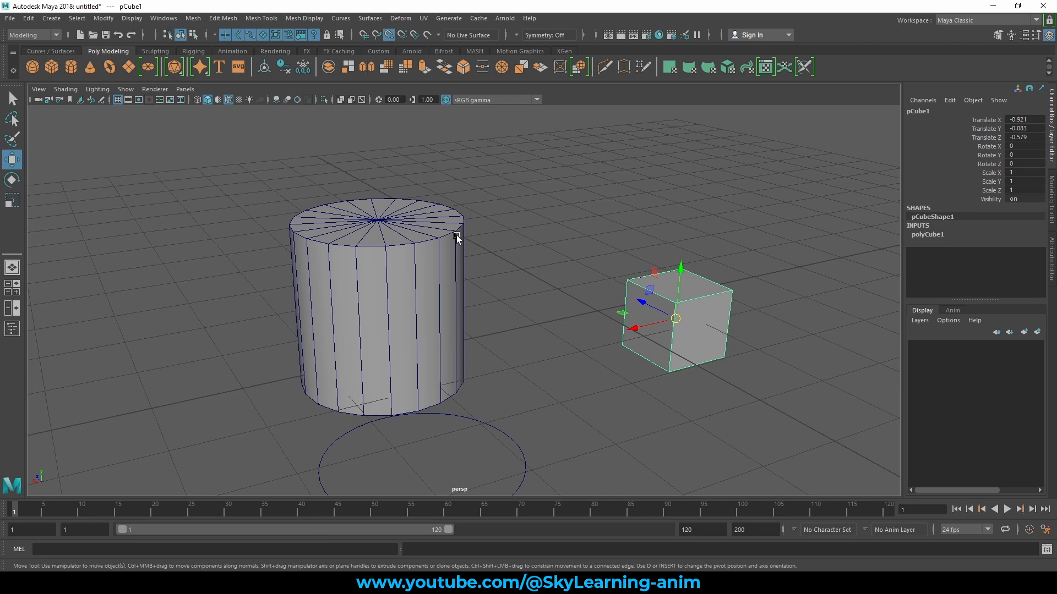
pyautogui.moveTo(451, 237); pyautogui.dragTo(374, 224, button='middle')
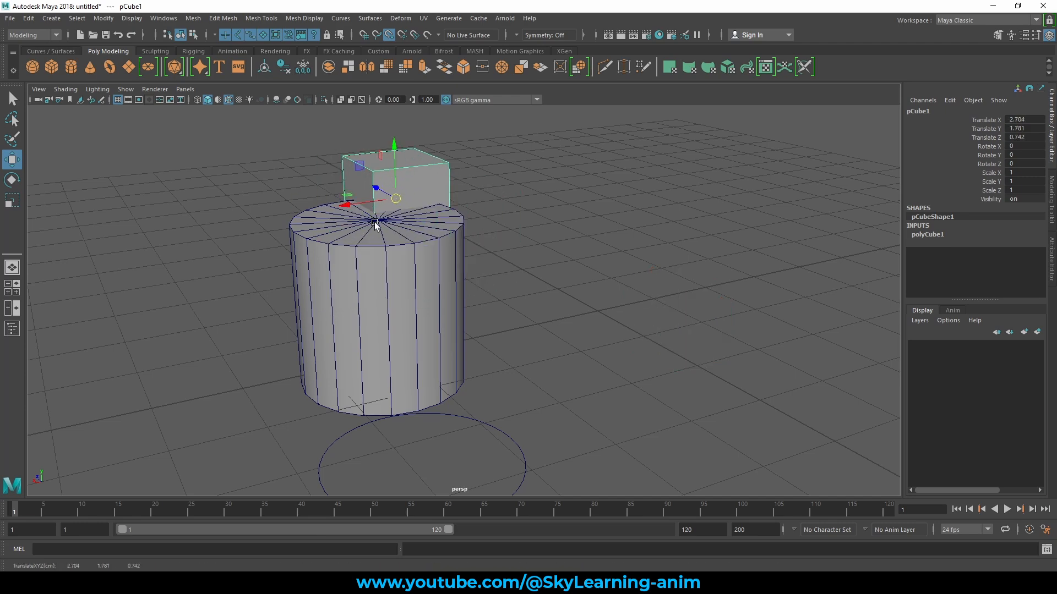
# - Snap the cube to another vertex of the cylinder's top rim with Snap to points, at Z -0.876, and leave point snapping off
pyautogui.keyDown('alt'); pyautogui.moveTo(367, 237); pyautogui.dragTo(561, 256); pyautogui.keyUp('alt')
pyautogui.keyDown('alt'); pyautogui.moveTo(561, 256); pyautogui.dragTo(582, 224, button='middle'); pyautogui.keyUp('alt')
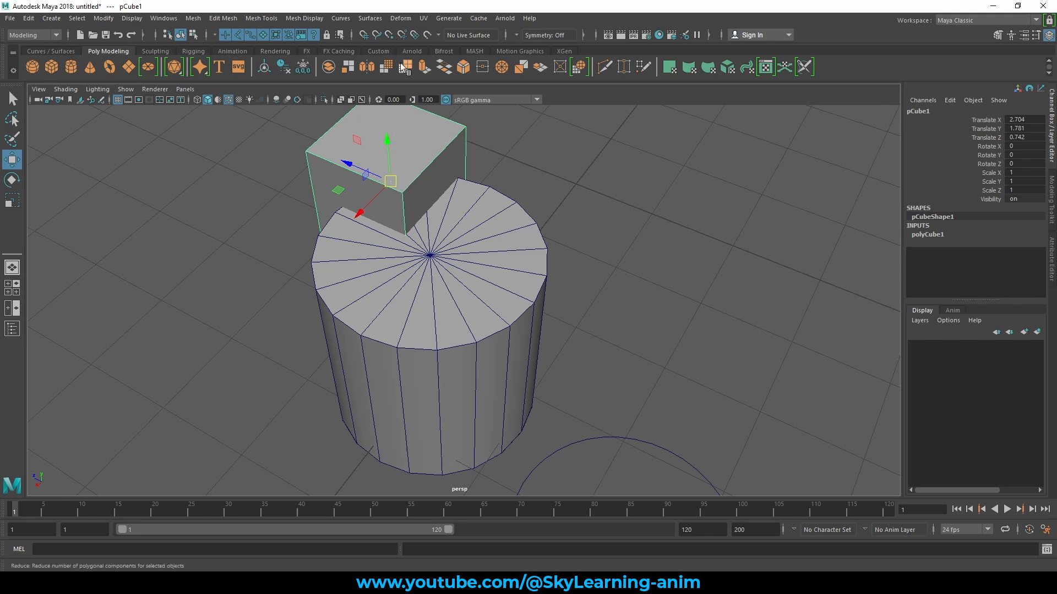
pyautogui.click(389, 36)
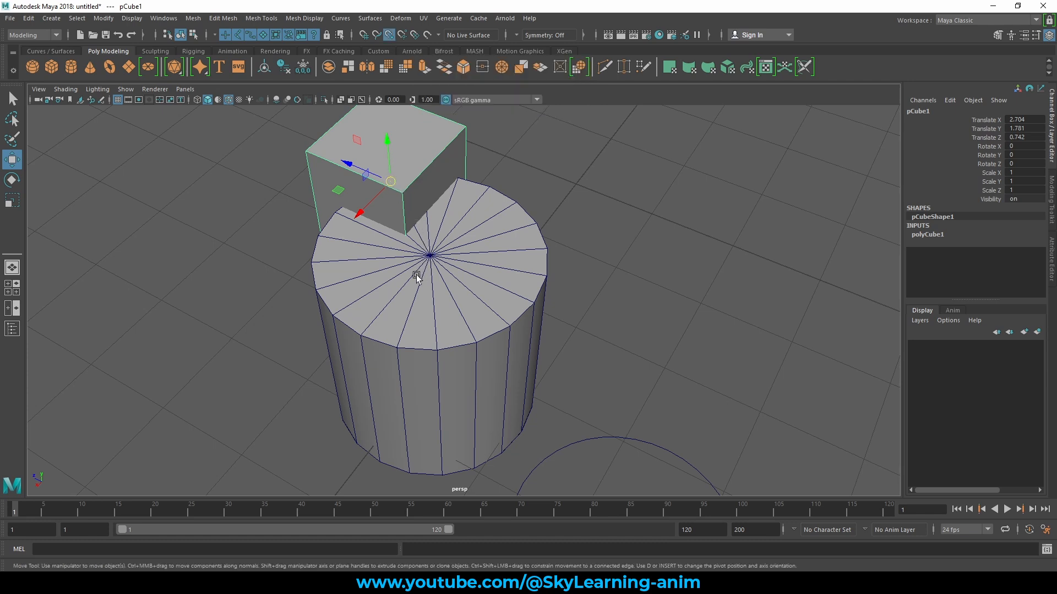
pyautogui.middleClick(431, 259)
pyautogui.moveTo(372, 258); pyautogui.dragTo(550, 258, button='middle')
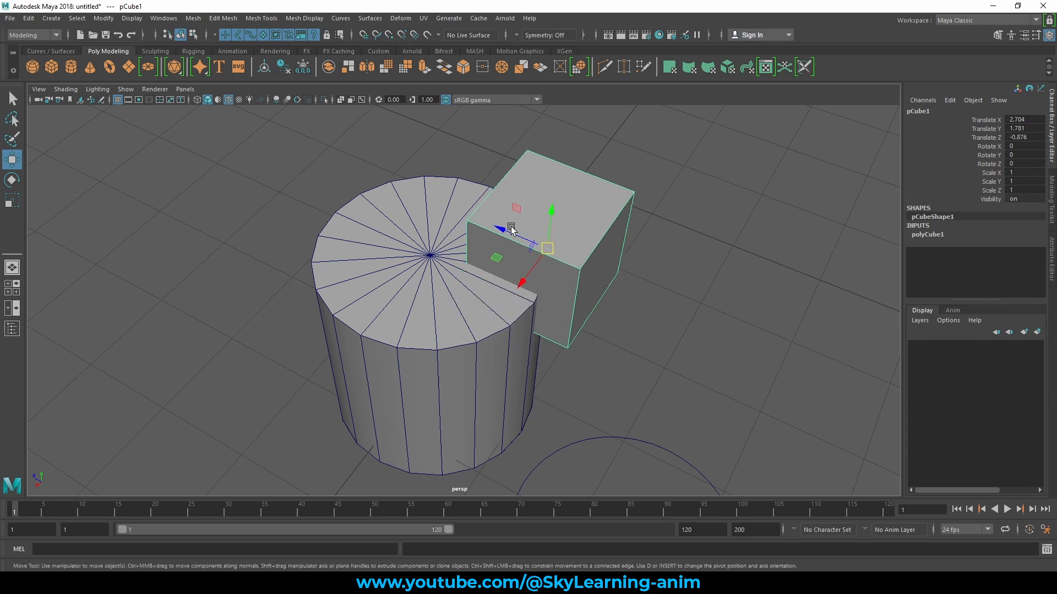
# - Pull the cube clear of the cylinder to about Z -2.01, and point-snap it back along Z to -1.067
pyautogui.moveTo(501, 229); pyautogui.dragTo(625, 283)
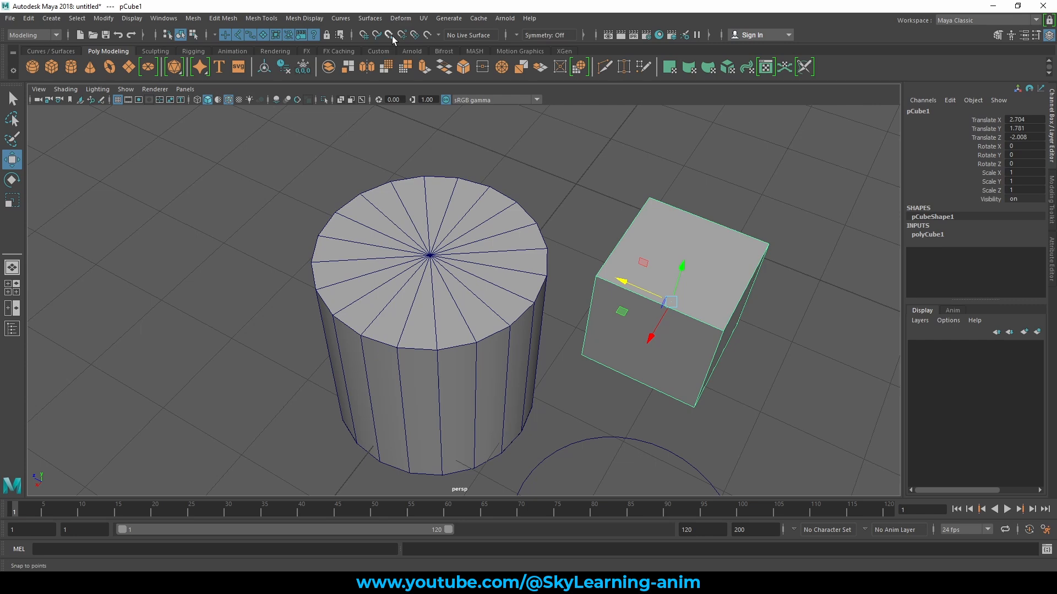
pyautogui.keyDown('alt'); pyautogui.moveTo(686, 206); pyautogui.dragTo(695, 193); pyautogui.keyUp('alt')
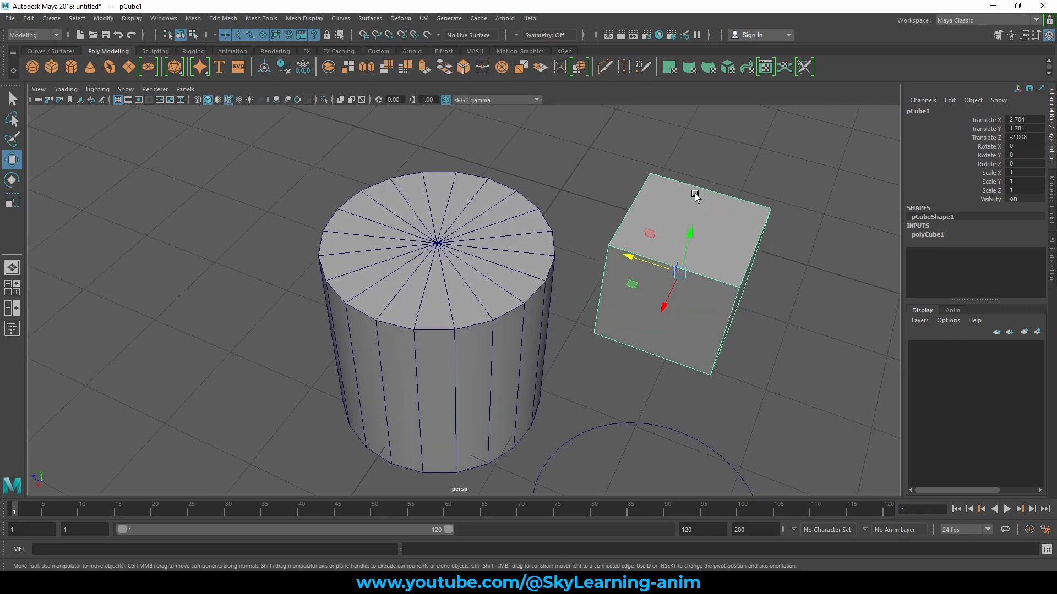
pyautogui.press('v')
pyautogui.moveTo(594, 276); pyautogui.dragTo(540, 288, button='middle')
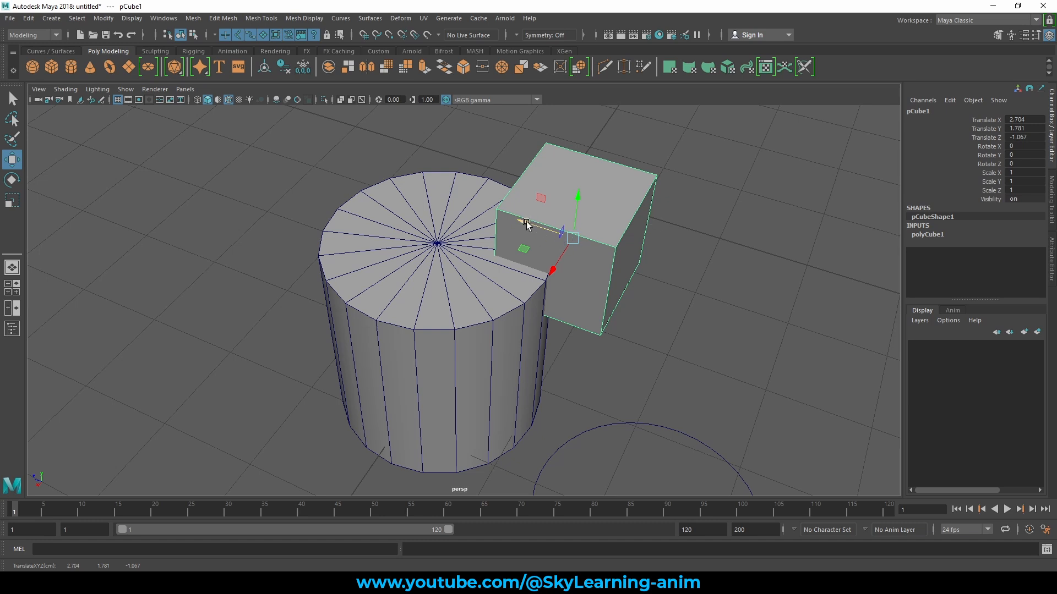
# - Snap the cube to the centre vertex of the cylinder's top with temporary point snapping, at X 3.292, Y 1.781, Z -0.067
pyautogui.click(573, 240)
pyautogui.press('v')
pyautogui.press('v')
pyautogui.moveTo(433, 266)
pyautogui.mouseDown(button='middle')
pyautogui.moveTo(428, 251)
pyautogui.moveTo(366, 295)
pyautogui.moveTo(382, 314)
pyautogui.moveTo(416, 275)
pyautogui.mouseUp(button='middle')
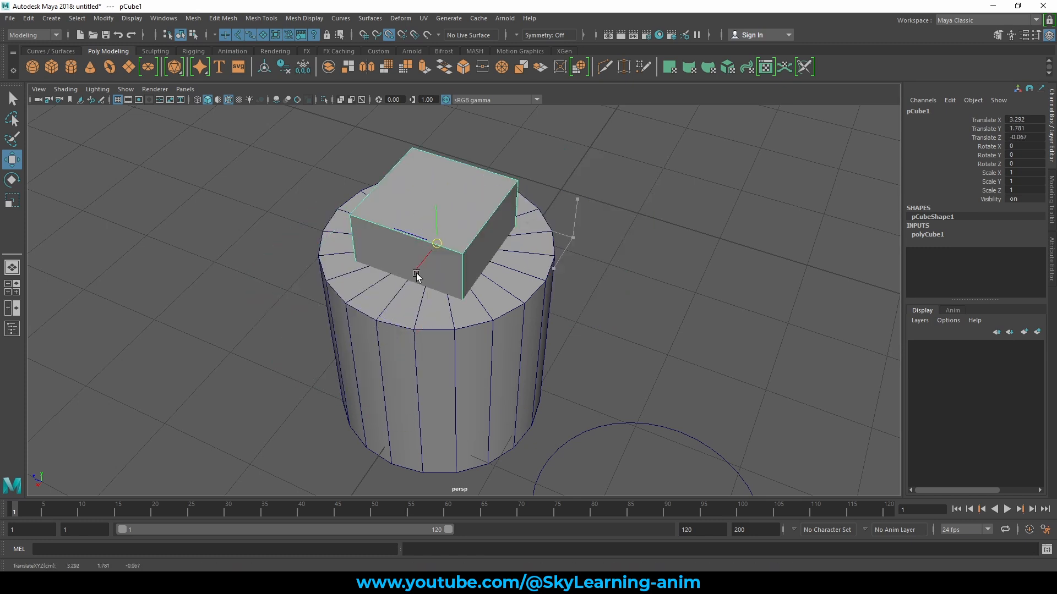
pyautogui.moveTo(460, 233)
pyautogui.mouseDown(button='middle')
pyautogui.moveTo(519, 295)
pyautogui.moveTo(365, 278)
pyautogui.moveTo(419, 229)
pyautogui.moveTo(353, 275)
pyautogui.moveTo(472, 232)
pyautogui.mouseUp(button='middle')
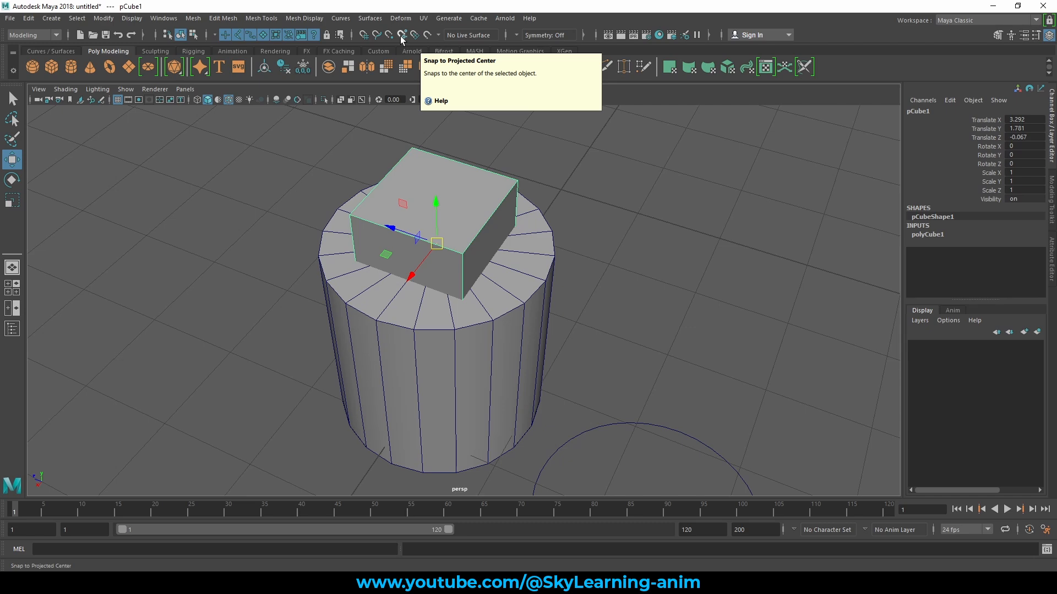
# - Scale the cylinder slightly wider in X and Z, keeping its height
pyautogui.scroll(-3, 584, 245)
pyautogui.moveTo(584, 297)
pyautogui.keyDown('alt'); pyautogui.mouseDown()
pyautogui.moveTo(568, 271)
pyautogui.moveTo(595, 281)
pyautogui.mouseUp(); pyautogui.keyUp('alt')
pyautogui.scroll(1, 608, 289)
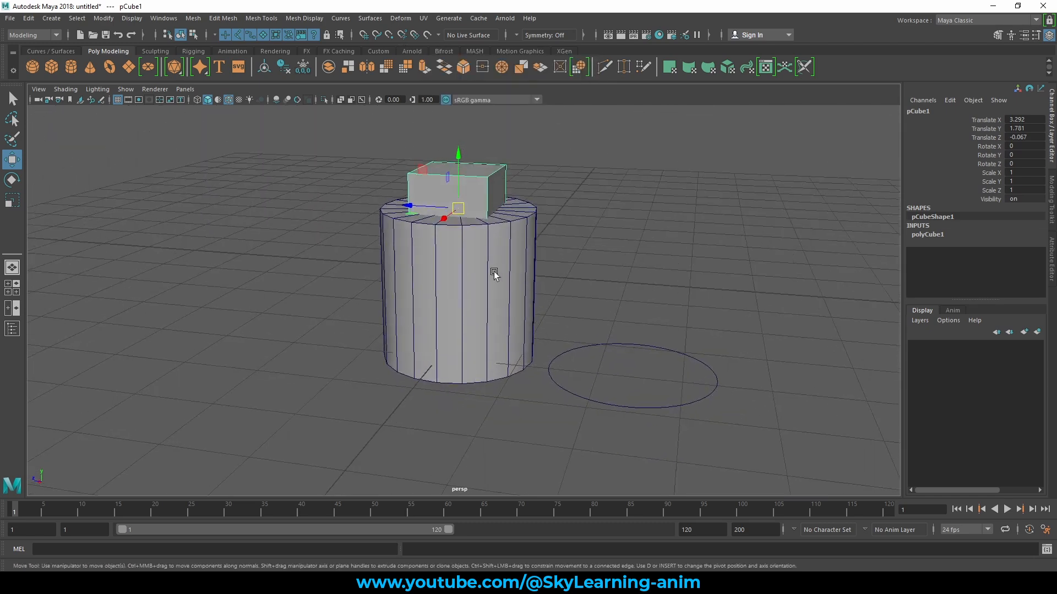
pyautogui.click(486, 269)
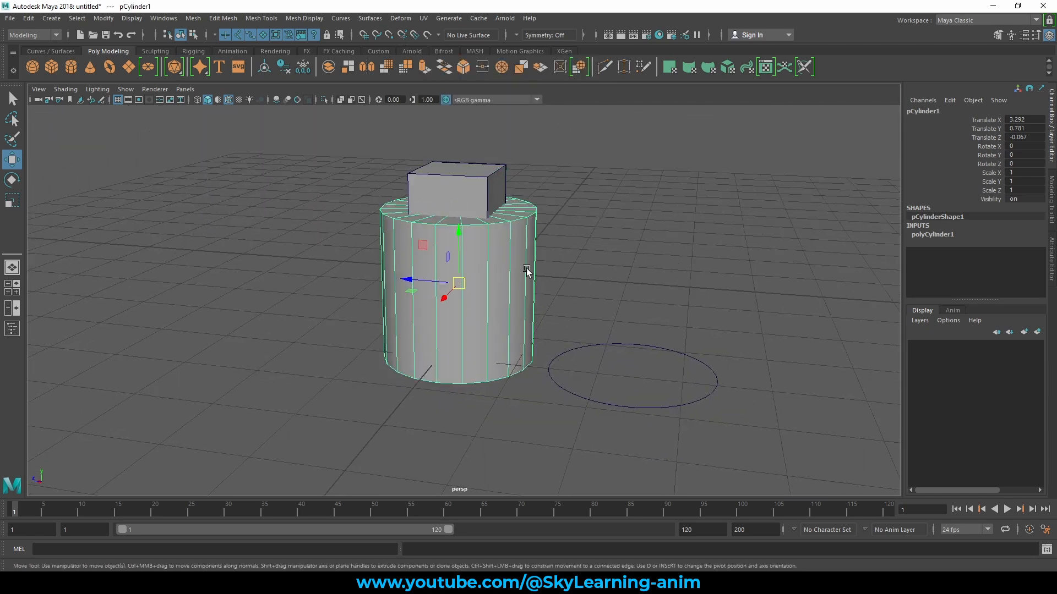
pyautogui.click(485, 196)
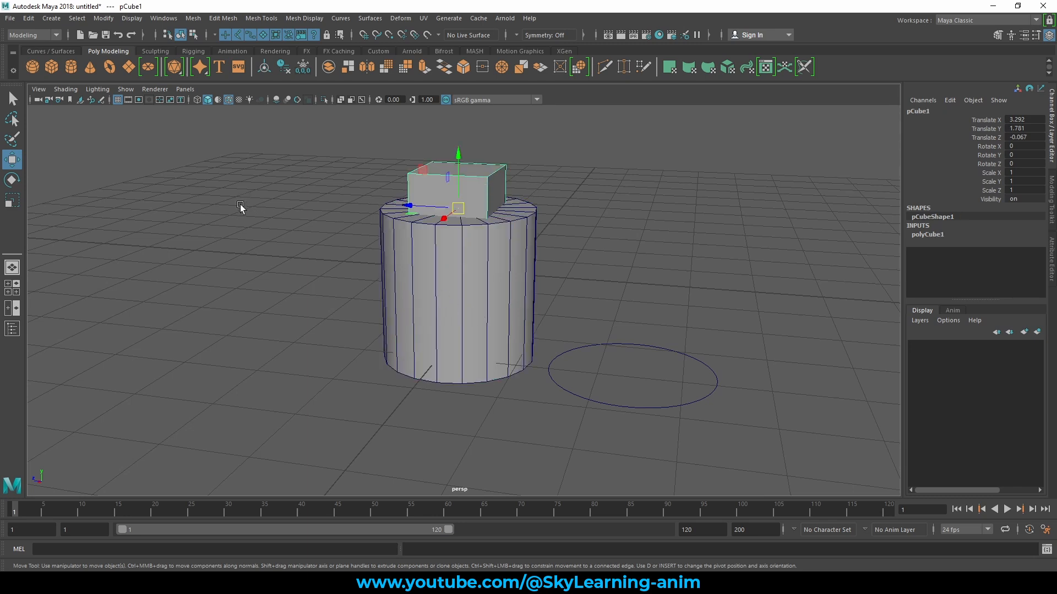
pyautogui.click(476, 259)
pyautogui.press('e')
pyautogui.press('r')
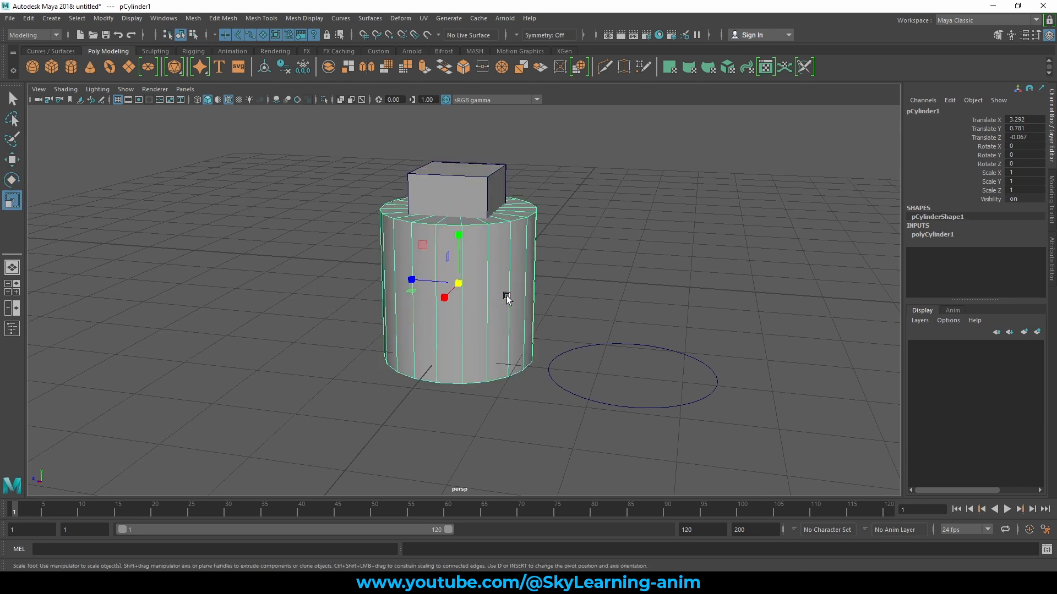
pyautogui.moveTo(400, 295)
pyautogui.mouseDown()
pyautogui.moveTo(440, 292)
pyautogui.moveTo(406, 292)
pyautogui.mouseUp()
# - Select the cube with the Move tool and show it in the side view with X-ray shading on
pyautogui.click(451, 170)
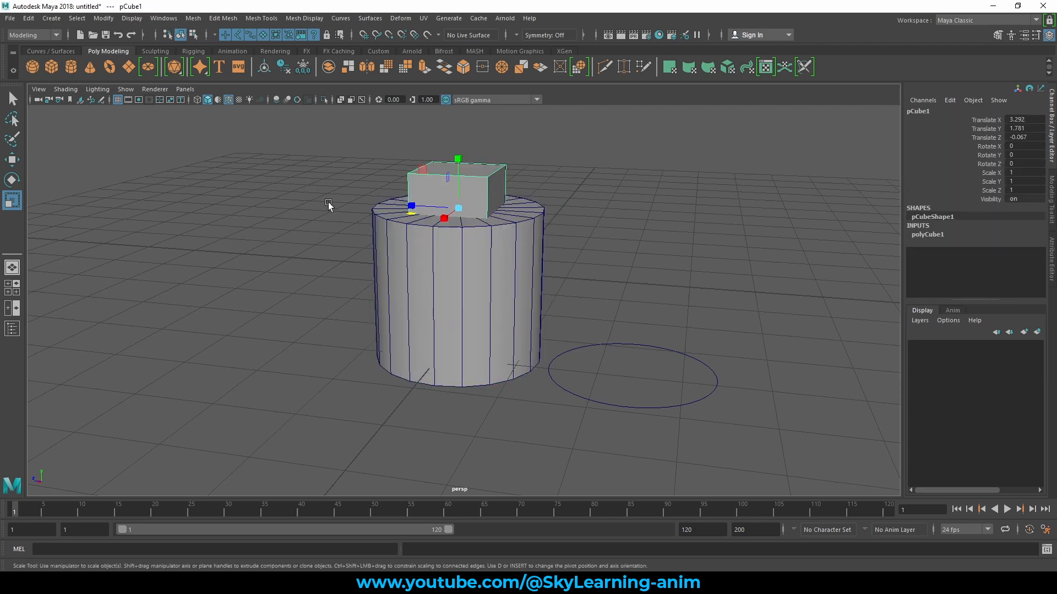
pyautogui.press('w')
pyautogui.keyDown('alt'); pyautogui.moveTo(555, 232); pyautogui.dragTo(550, 225); pyautogui.keyUp('alt')
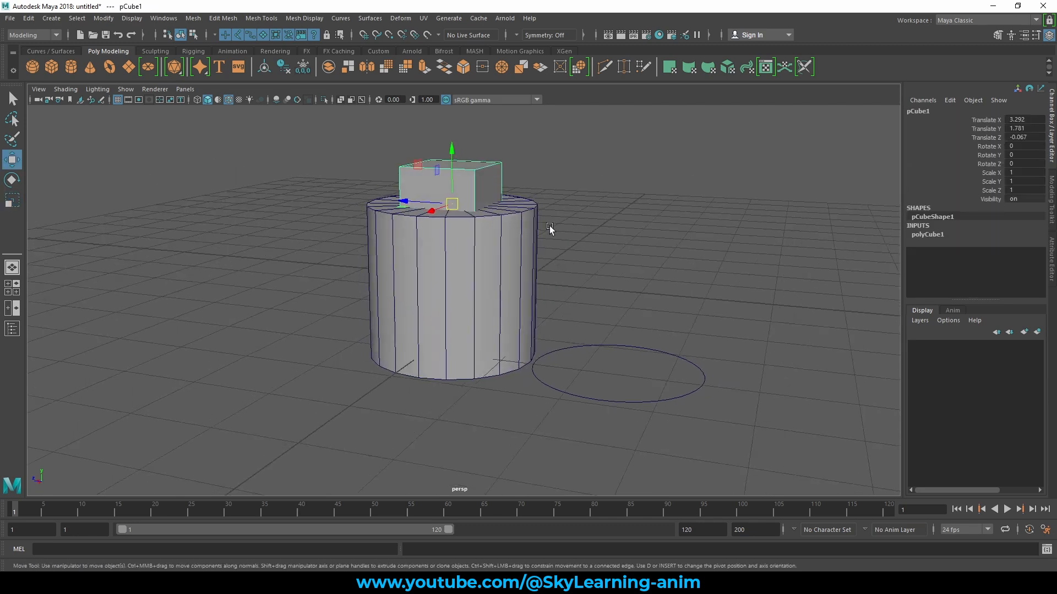
pyautogui.press('space')
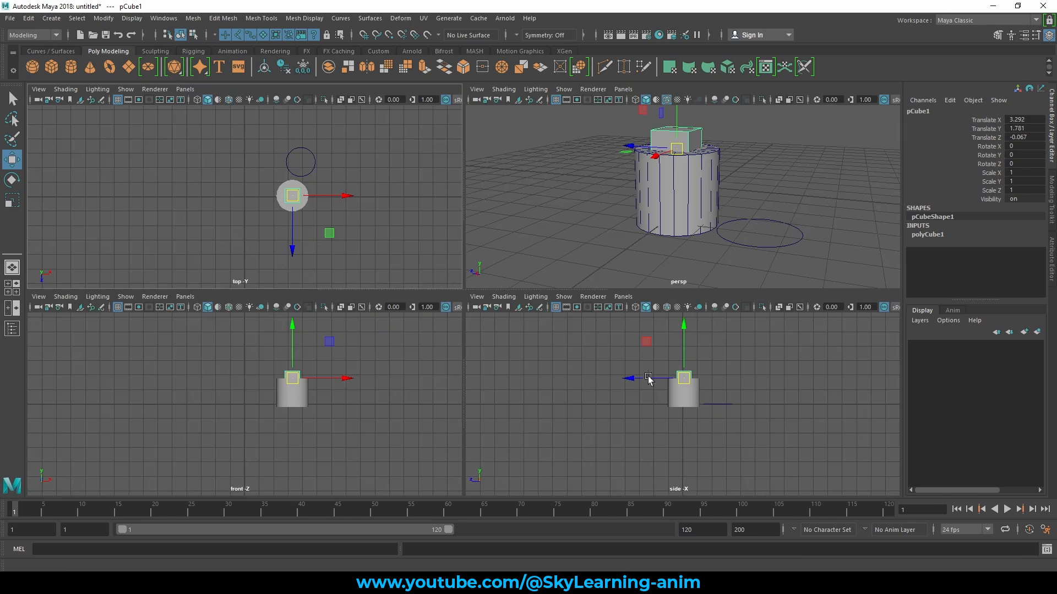
pyautogui.press('space')
pyautogui.scroll(6, 516, 350)
pyautogui.keyDown('alt'); pyautogui.moveTo(591, 242); pyautogui.dragTo(578, 304, button='middle'); pyautogui.keyUp('alt')
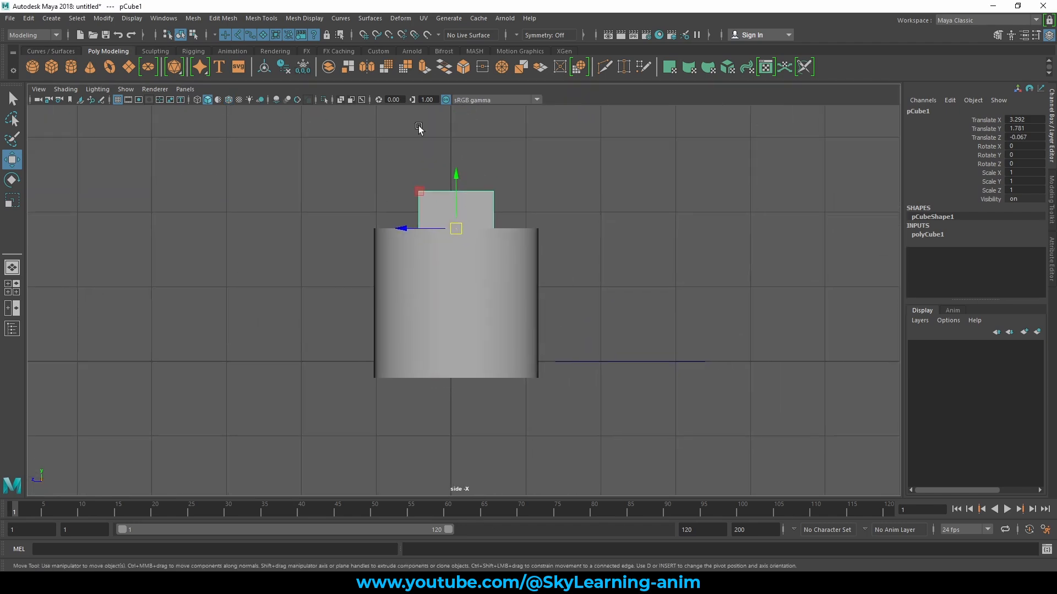
pyautogui.click(341, 100)
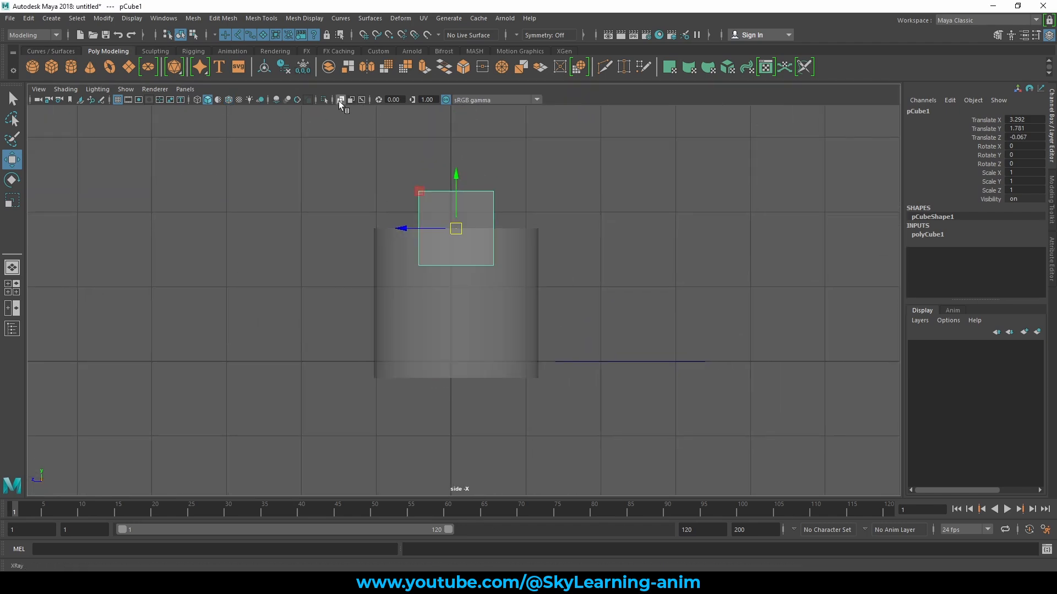
# - Move the cube clear of the cylinder to about X -0.41, Y 4.41 and Z -2.34, and activate the Rotate tool
pyautogui.moveTo(455, 228); pyautogui.dragTo(700, 246)
pyautogui.press('space')
pyautogui.press('space')
pyautogui.scroll(-3, 720, 204)
pyautogui.moveTo(673, 305); pyautogui.dragTo(672, 205)
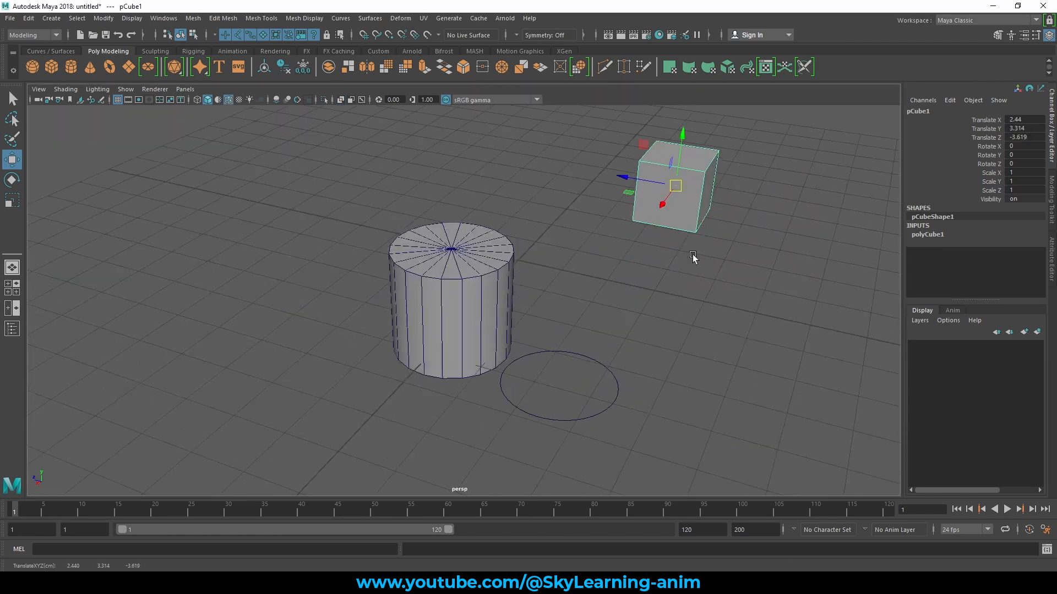
pyautogui.keyDown('alt'); pyautogui.moveTo(696, 254); pyautogui.dragTo(627, 286); pyautogui.keyUp('alt')
pyautogui.moveTo(560, 416); pyautogui.dragTo(720, 241)
pyautogui.press('e')
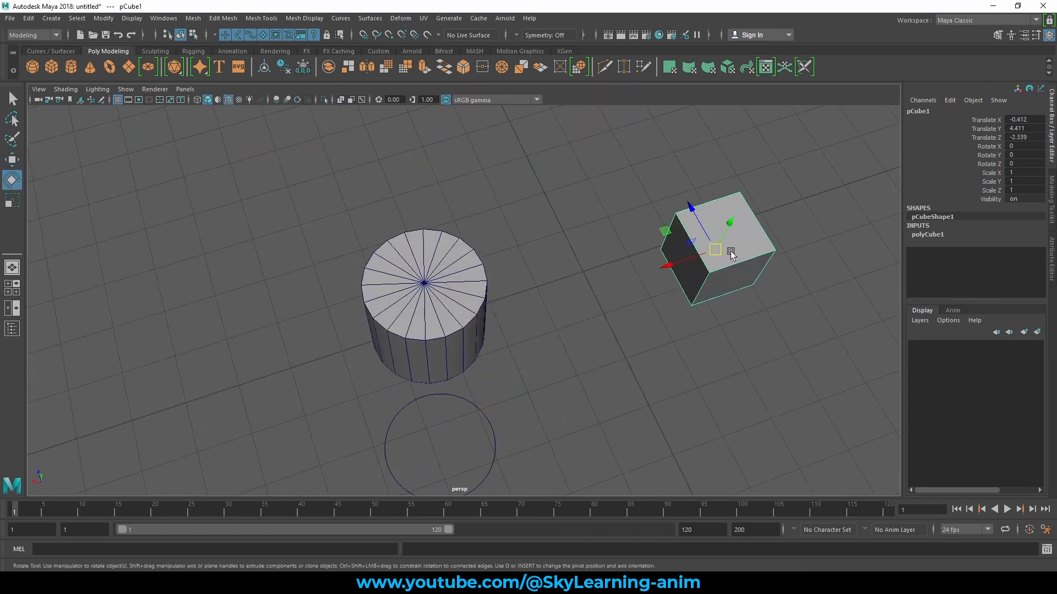
# - Move the cylinder with the Move tool away from the circle and up, to about X 0.72, Y 3.29, Z 6.73
pyautogui.keyDown('alt'); pyautogui.moveTo(701, 305); pyautogui.dragTo(731, 280); pyautogui.keyUp('alt')
pyautogui.press('w')
pyautogui.scroll(-2, 660, 269)
pyautogui.keyDown('alt'); pyautogui.moveTo(661, 268); pyautogui.dragTo(642, 248); pyautogui.keyUp('alt')
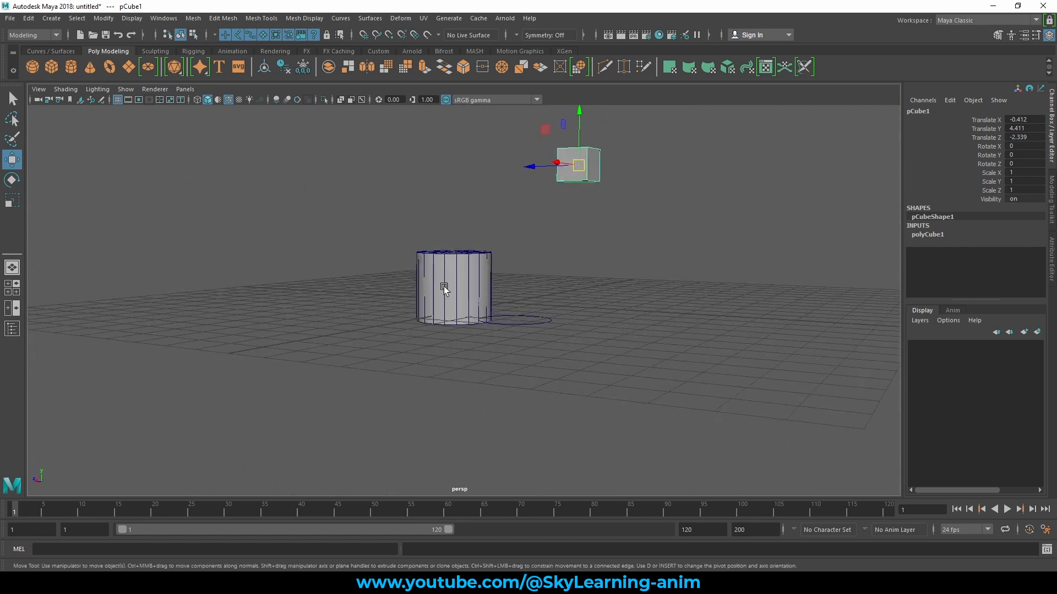
pyautogui.keyDown('alt'); pyautogui.moveTo(605, 272); pyautogui.dragTo(573, 320); pyautogui.keyUp('alt')
pyautogui.click(467, 309)
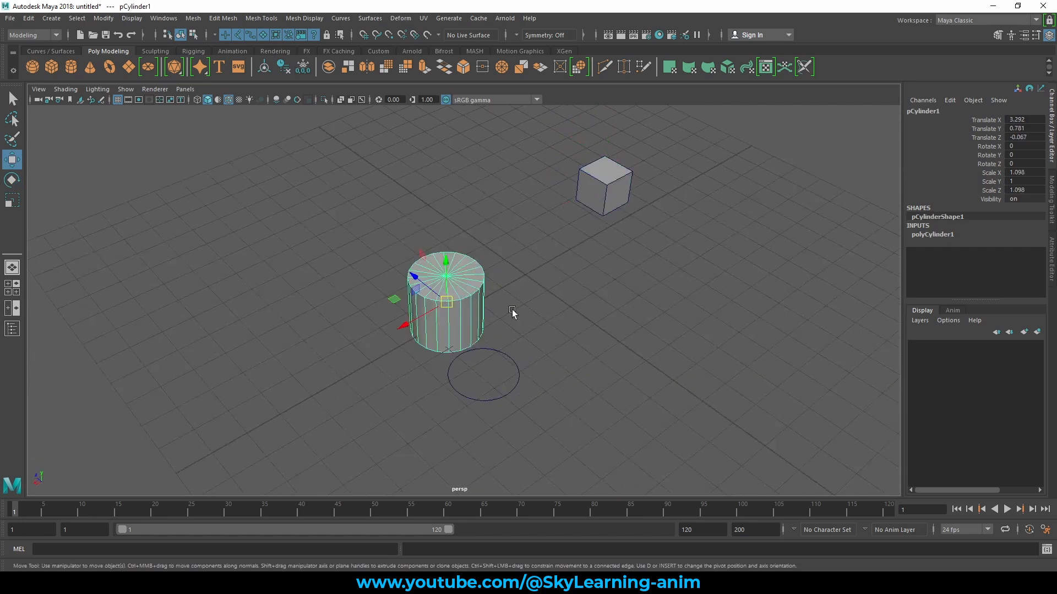
pyautogui.moveTo(409, 306); pyautogui.dragTo(341, 206)
pyautogui.keyDown('alt'); pyautogui.moveTo(451, 231); pyautogui.dragTo(511, 268); pyautogui.keyUp('alt')
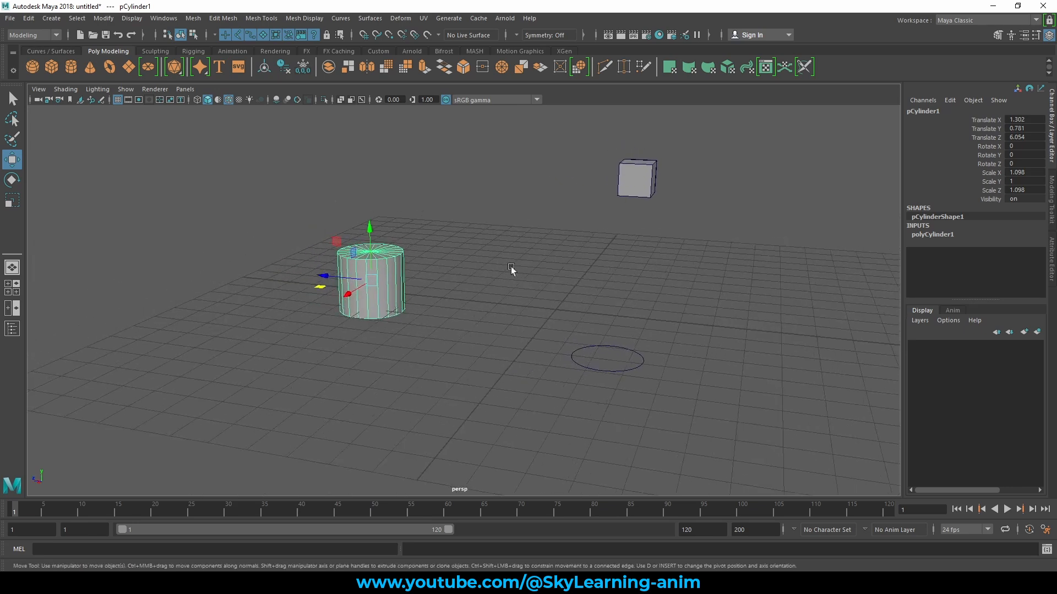
pyautogui.moveTo(367, 284); pyautogui.dragTo(363, 213)
pyautogui.keyDown('alt'); pyautogui.moveTo(419, 263); pyautogui.dragTo(590, 247); pyautogui.keyUp('alt')
# - Turn on Snap to Projected Center and snap the cube to the cylinder's center, at X 0.766, Y 3.333, Z 6.664
pyautogui.click(720, 234)
pyautogui.press('space')
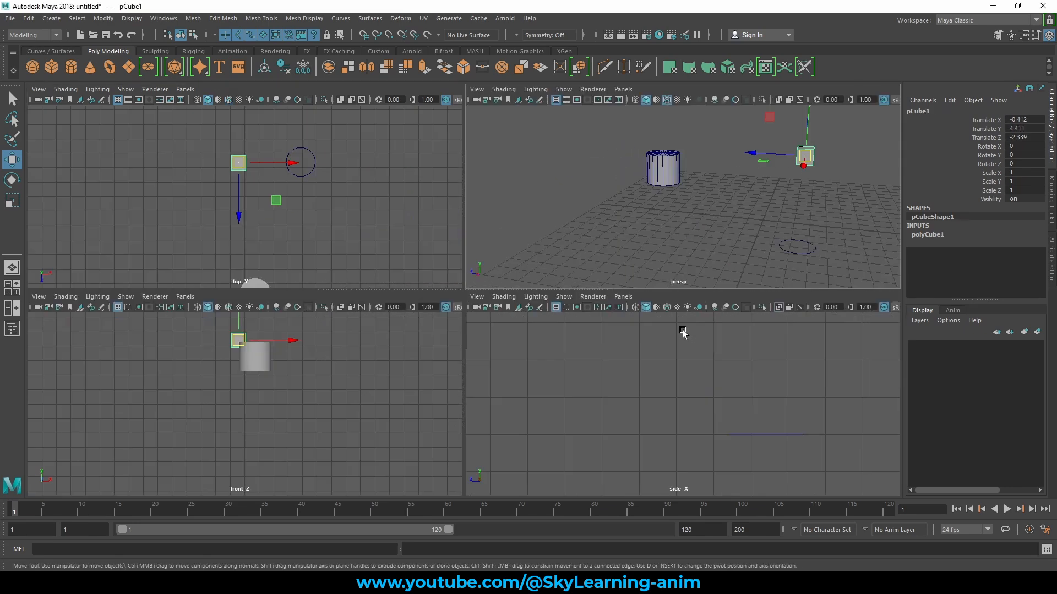
pyautogui.press('space')
pyautogui.keyDown('alt'); pyautogui.moveTo(556, 240); pyautogui.dragTo(519, 260); pyautogui.keyUp('alt')
pyautogui.keyDown('alt'); pyautogui.moveTo(519, 259); pyautogui.dragTo(619, 274, button='middle'); pyautogui.keyUp('alt')
pyautogui.keyDown('alt'); pyautogui.moveTo(574, 276); pyautogui.dragTo(673, 297, button='right'); pyautogui.keyUp('alt')
pyautogui.keyDown('alt'); pyautogui.moveTo(672, 297); pyautogui.dragTo(561, 308, button='middle'); pyautogui.keyUp('alt')
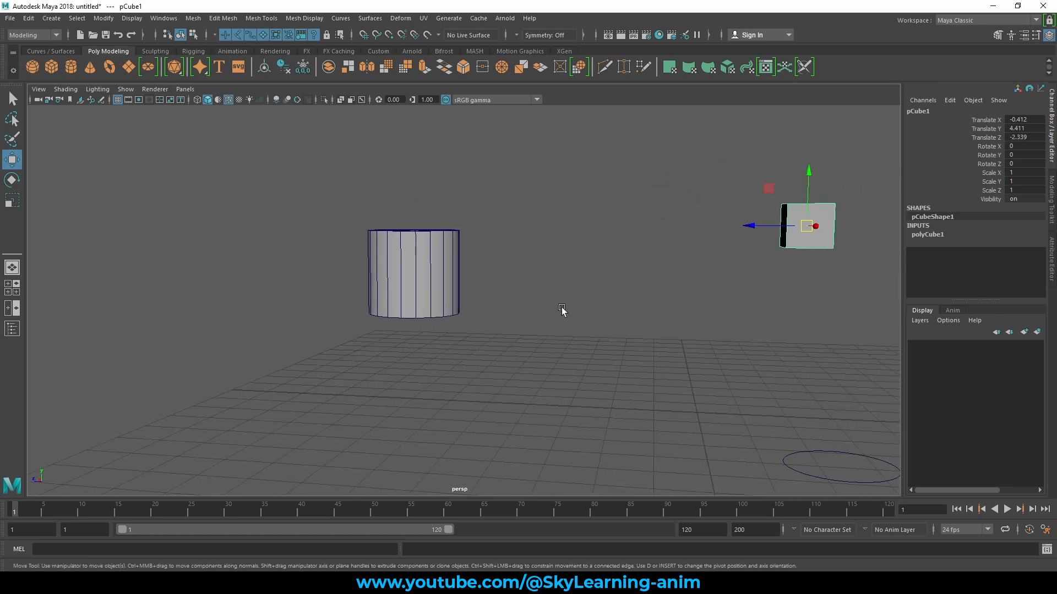
pyautogui.click(403, 35)
pyautogui.moveTo(426, 283); pyautogui.dragTo(415, 271, button='middle')
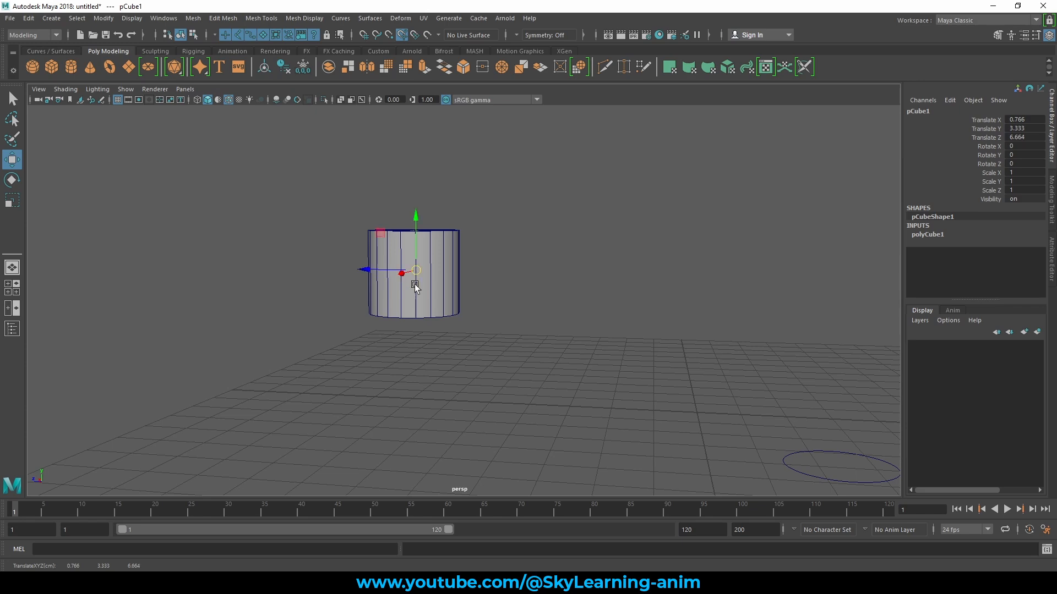
# - Turn on X-ray shading and examine the cube's position inside the cylinder from above and from the side
pyautogui.keyDown('alt'); pyautogui.moveTo(416, 280); pyautogui.dragTo(439, 225); pyautogui.keyUp('alt')
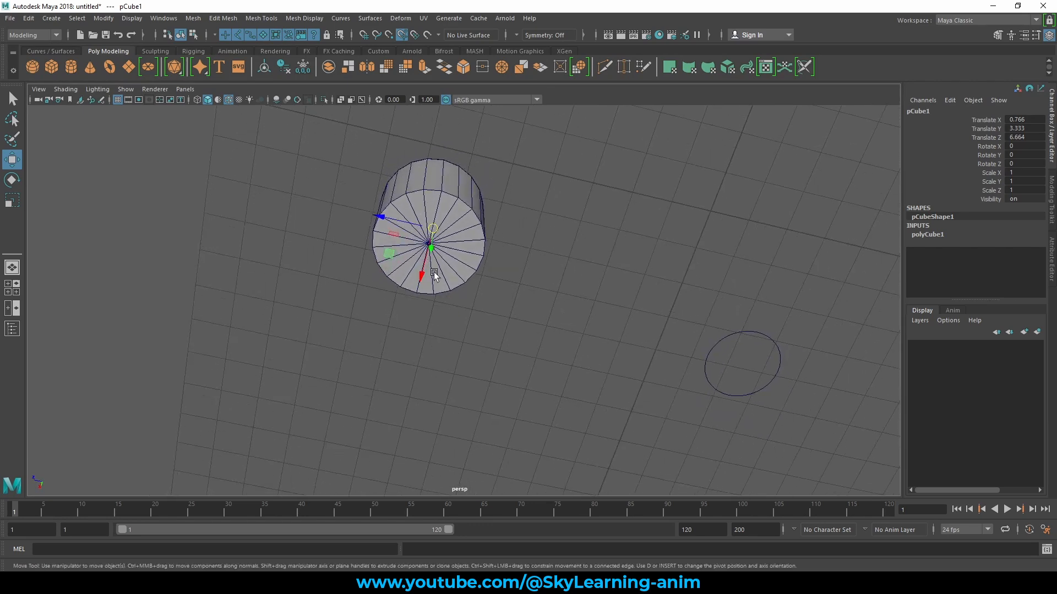
pyautogui.keyDown('alt'); pyautogui.moveTo(435, 274); pyautogui.dragTo(453, 236); pyautogui.keyUp('alt')
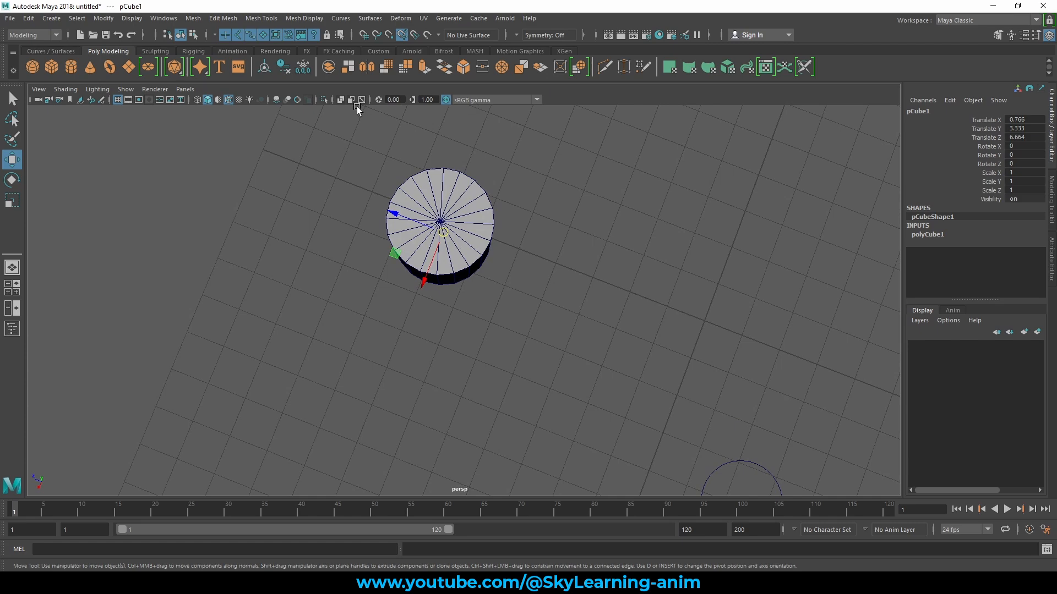
pyautogui.click(340, 99)
pyautogui.keyDown('alt'); pyautogui.moveTo(387, 227); pyautogui.dragTo(437, 202); pyautogui.keyUp('alt')
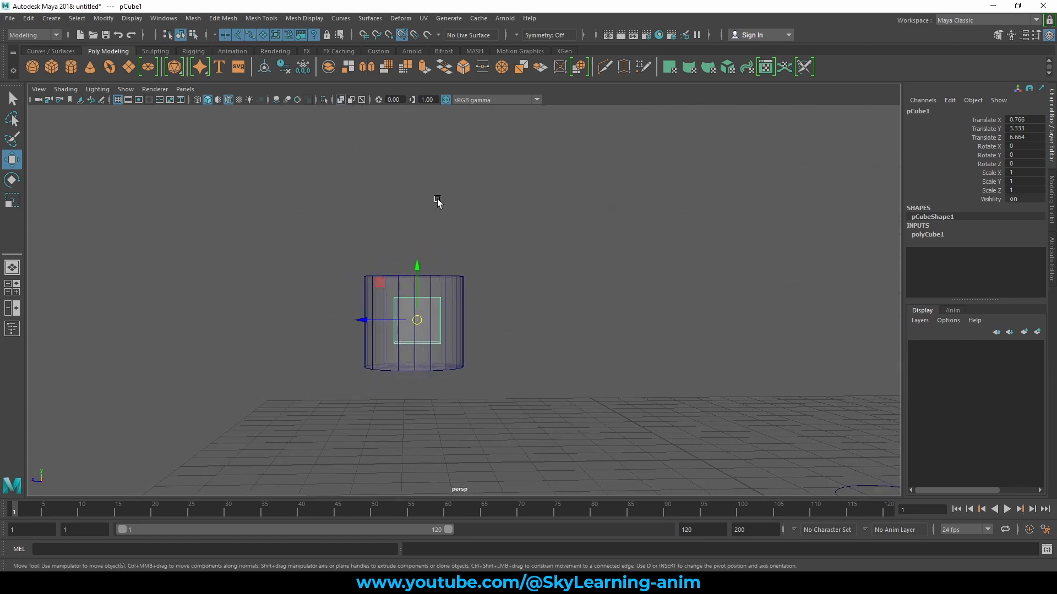
pyautogui.keyDown('alt'); pyautogui.moveTo(437, 201); pyautogui.dragTo(445, 170, button='middle'); pyautogui.keyUp('alt')
pyautogui.keyDown('alt'); pyautogui.moveTo(398, 261); pyautogui.dragTo(462, 292, button='right'); pyautogui.keyUp('alt')
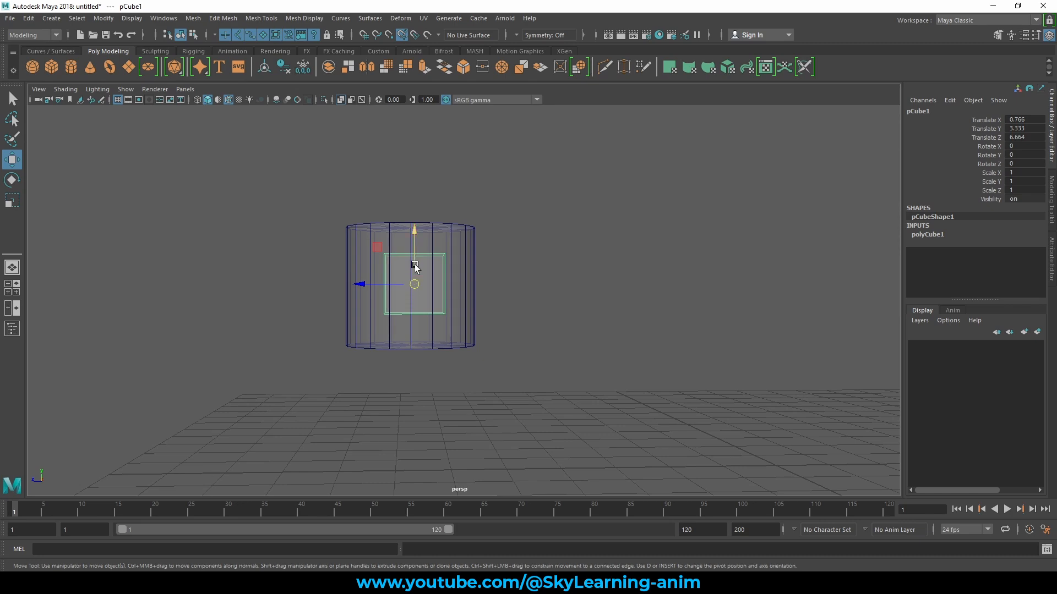
# - Re-snap the cube to the cylinder's projected center from other view angles, ending at X 0.644, Y 3.407, Z 6.733
pyautogui.moveTo(359, 285); pyautogui.dragTo(488, 330)
pyautogui.moveTo(400, 306)
pyautogui.mouseDown()
pyautogui.moveTo(369, 316)
pyautogui.moveTo(425, 290)
pyautogui.moveTo(396, 296)
pyautogui.mouseUp()
pyautogui.keyDown('alt'); pyautogui.moveTo(464, 272); pyautogui.dragTo(478, 306); pyautogui.keyUp('alt')
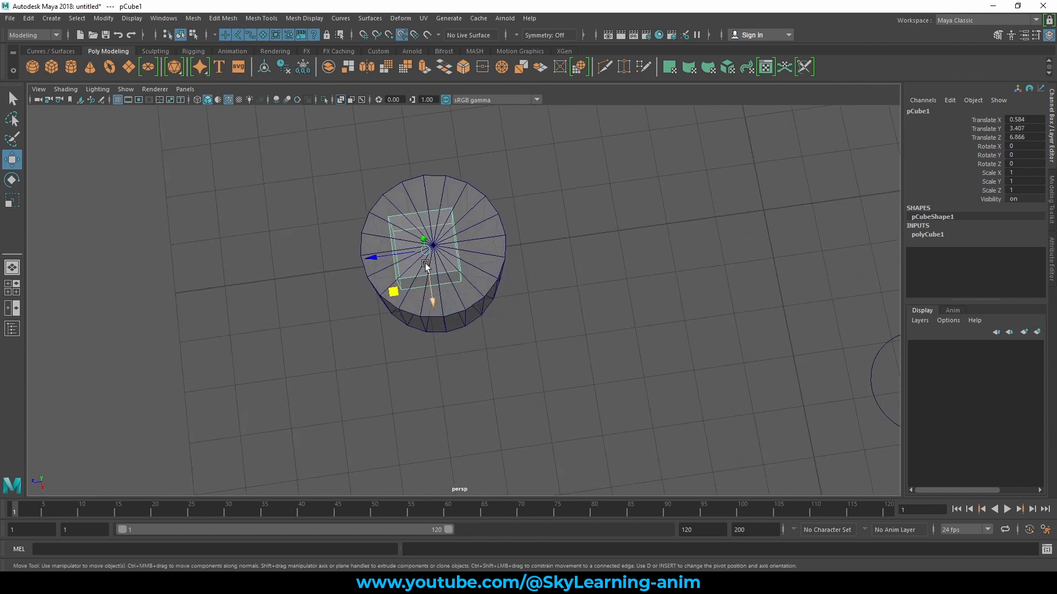
pyautogui.moveTo(424, 252); pyautogui.dragTo(485, 276)
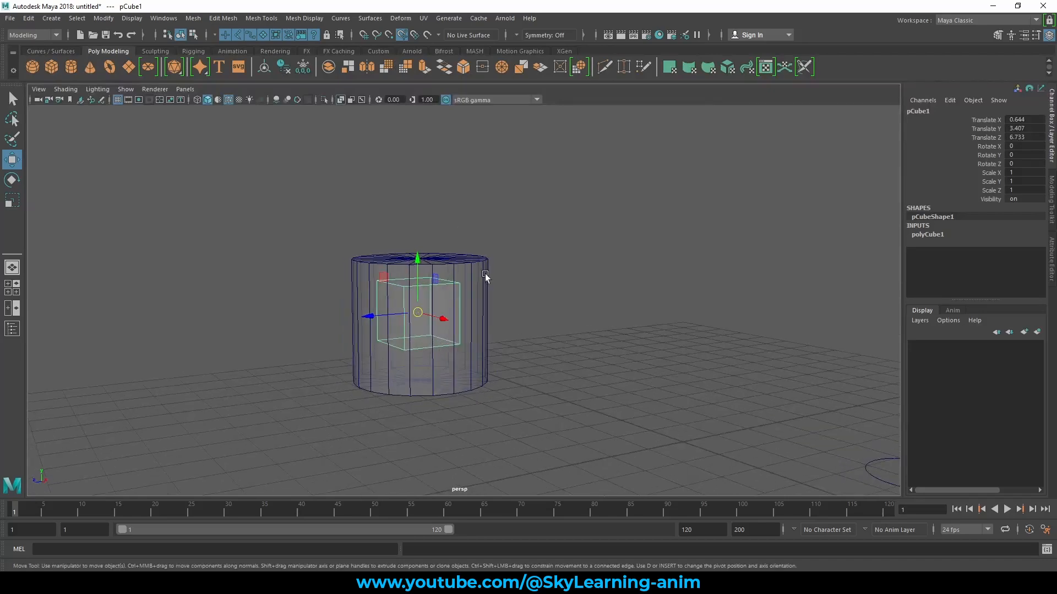
# - Create a chain of four joints beside the cylinder with the Joint tool
pyautogui.click(63, 51)
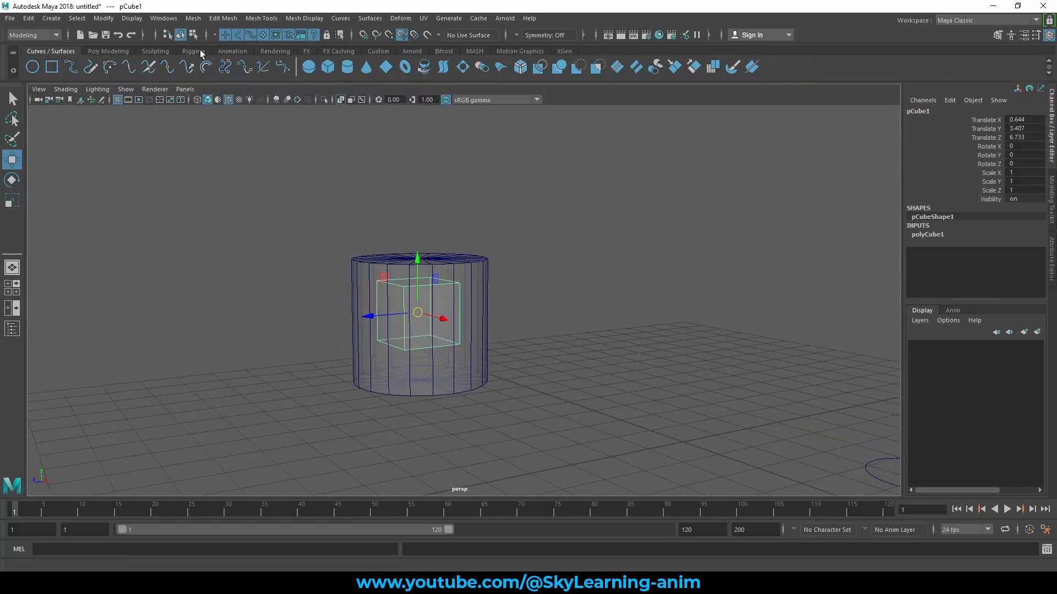
pyautogui.click(194, 52)
pyautogui.click(51, 67)
pyautogui.click(642, 288)
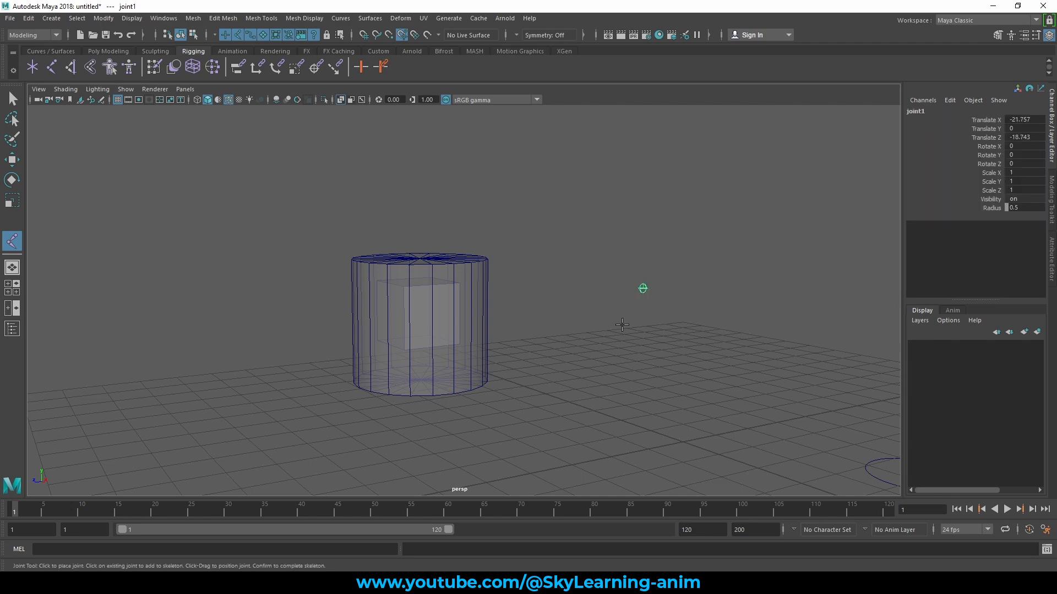
pyautogui.click(611, 340)
pyautogui.click(572, 359)
pyautogui.click(529, 397)
pyautogui.press('Return')
# - Snap the root joint to the cylinder's projected center at X 0.644, Y 3.328, Z 6.591, and delete the joint chain
pyautogui.press('w')
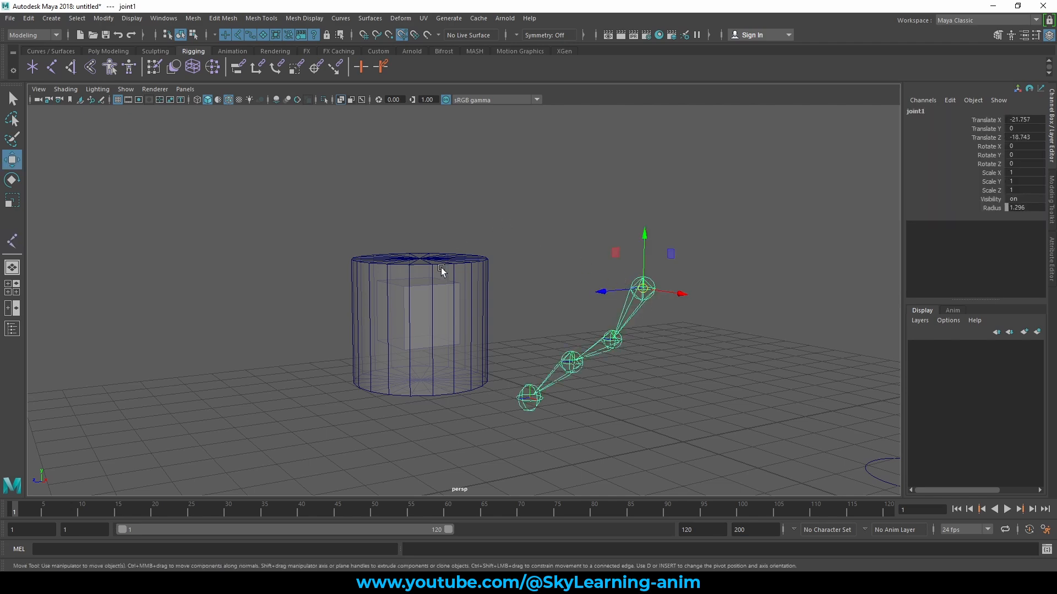
pyautogui.keyDown('alt'); pyautogui.moveTo(441, 270); pyautogui.dragTo(564, 267); pyautogui.keyUp('alt')
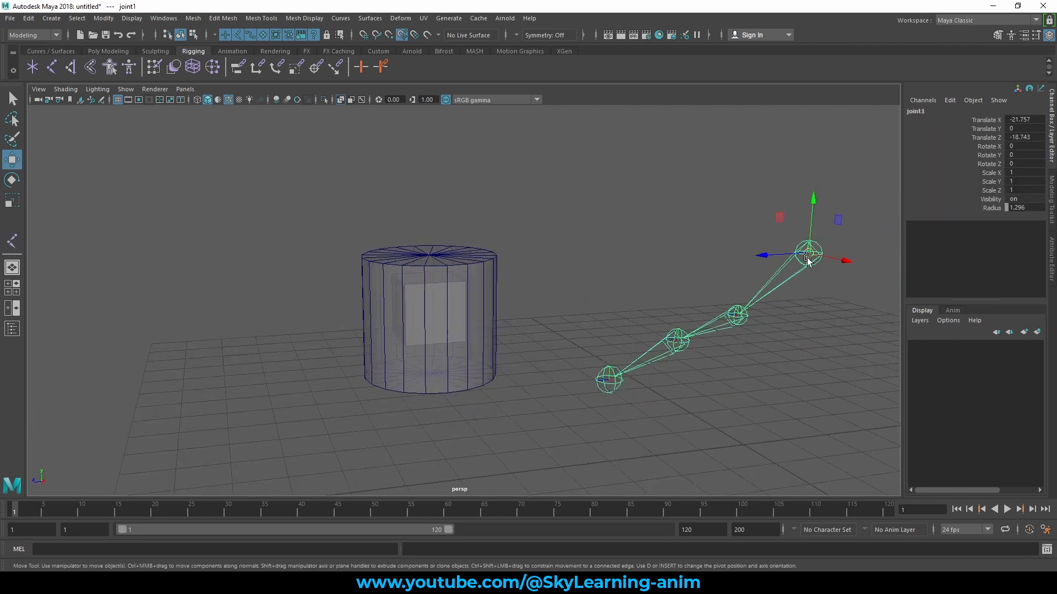
pyautogui.moveTo(661, 302); pyautogui.dragTo(437, 313, button='middle')
pyautogui.keyDown('alt'); pyautogui.moveTo(438, 314); pyautogui.dragTo(477, 228); pyautogui.keyUp('alt')
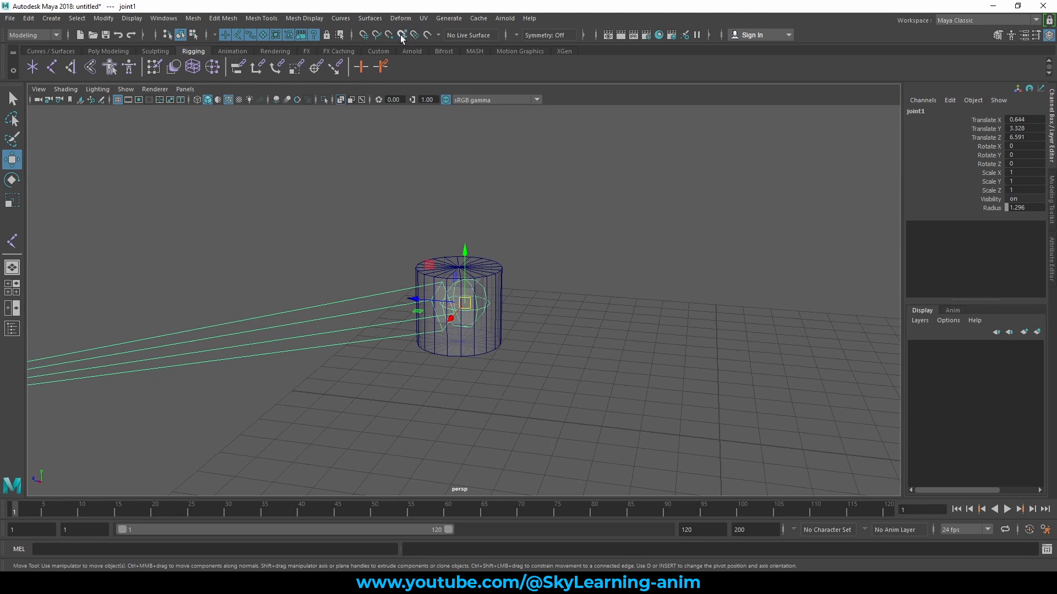
pyautogui.click(380, 374)
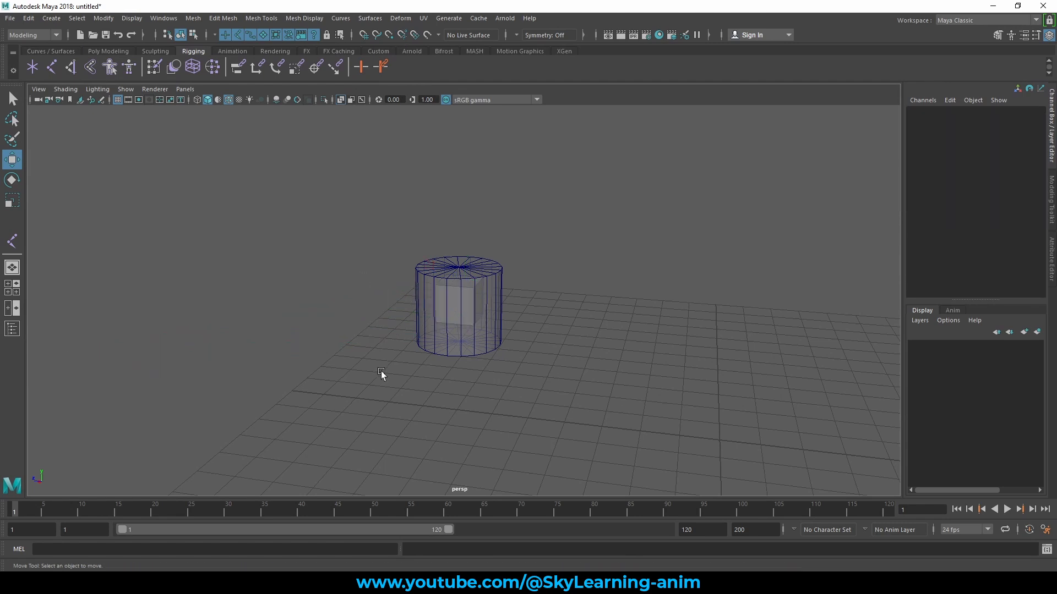
# - Select the cylinder and the cube together and set their Translate X, Y and Z to 0
pyautogui.moveTo(335, 221); pyautogui.dragTo(594, 457)
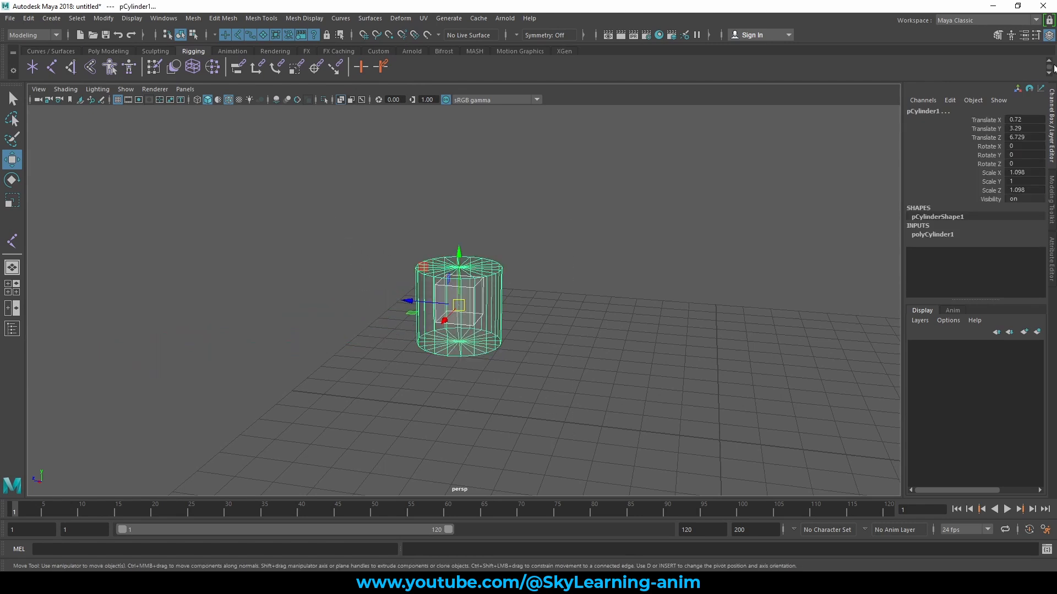
pyautogui.moveTo(1019, 119); pyautogui.dragTo(1028, 135)
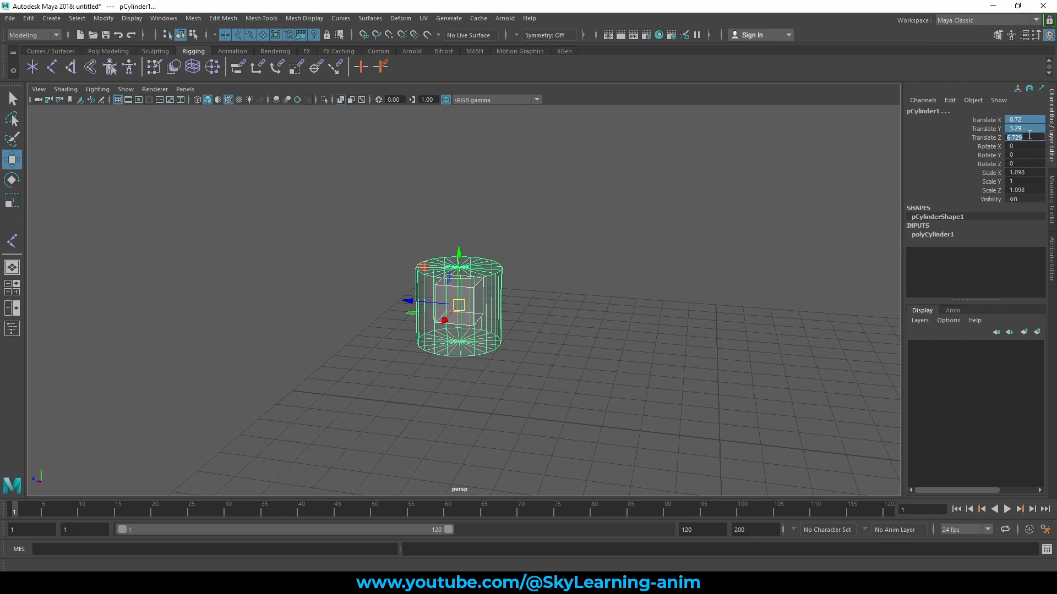
pyautogui.write('0')
pyautogui.press('Return')
# - Select the NURBS circle beside the cylinder and delete it
pyautogui.keyDown('alt'); pyautogui.moveTo(668, 306); pyautogui.dragTo(592, 250); pyautogui.keyUp('alt')
pyautogui.moveTo(609, 302); pyautogui.dragTo(611, 435)
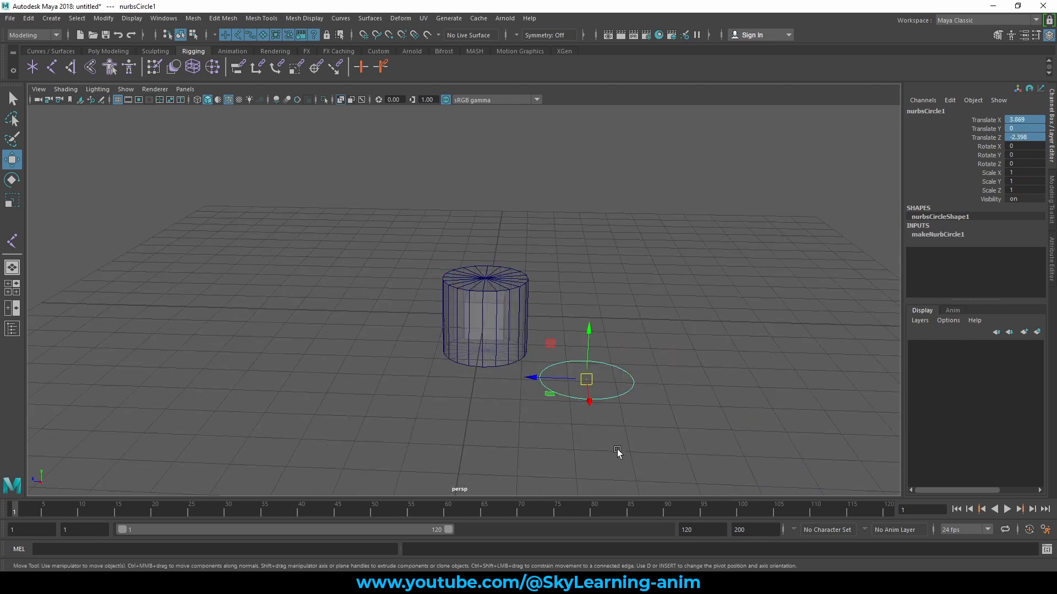
pyautogui.press('Delete')
# - Select the cube inside the cylinder and move it out along the Z axis to about -3.56
pyautogui.scroll(6, 418, 270)
pyautogui.keyDown('alt'); pyautogui.moveTo(418, 270); pyautogui.dragTo(484, 296); pyautogui.keyUp('alt')
pyautogui.scroll(-3, 484, 296)
pyautogui.moveTo(300, 236); pyautogui.dragTo(516, 369)
pyautogui.keyDown('ctrl'); pyautogui.click(462, 284); pyautogui.keyUp('ctrl')
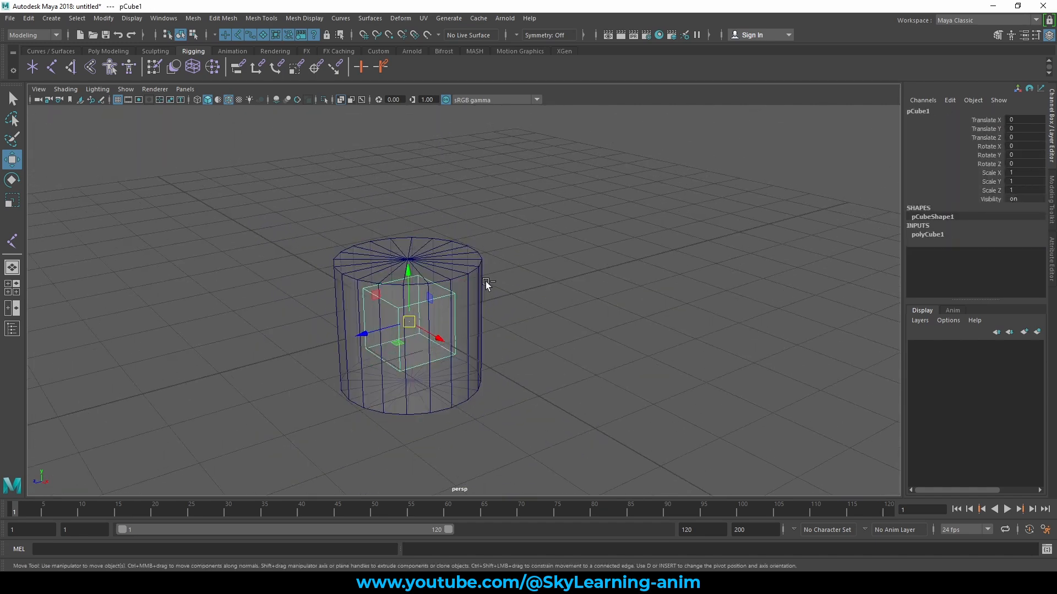
pyautogui.moveTo(370, 337); pyautogui.dragTo(520, 331)
pyautogui.scroll(-3, 561, 325)
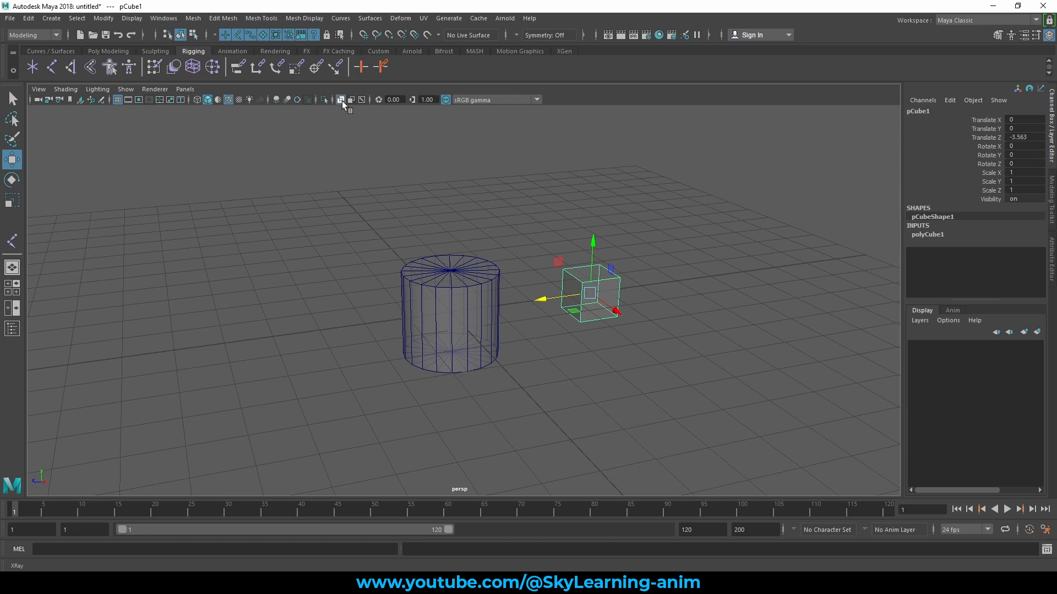
# - Toggle X-ray shading on and off, leaving it off, and bring back the polygon modeling tools
pyautogui.click(340, 100)
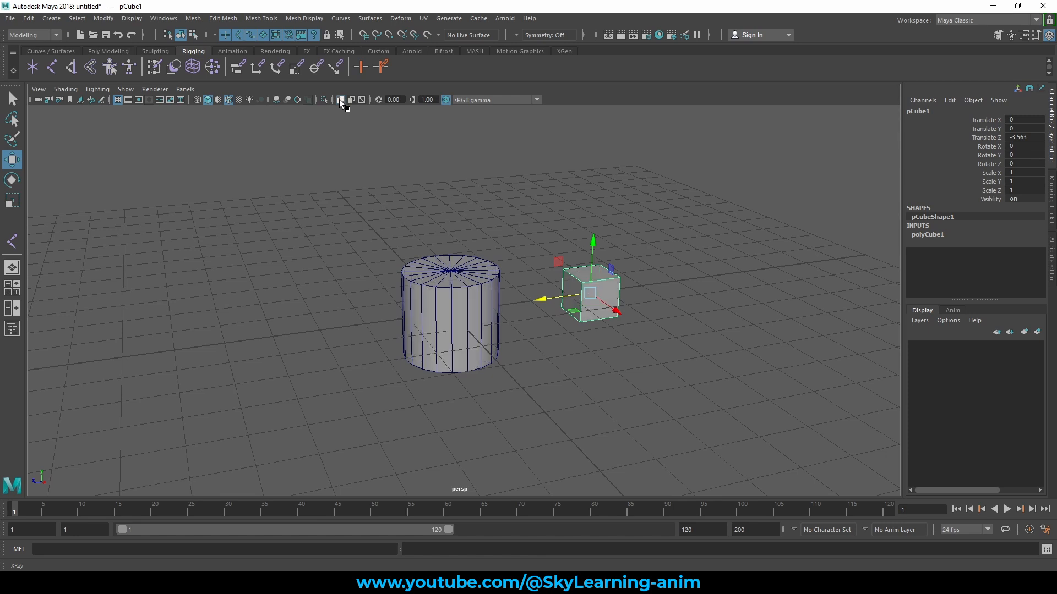
pyautogui.click(340, 100)
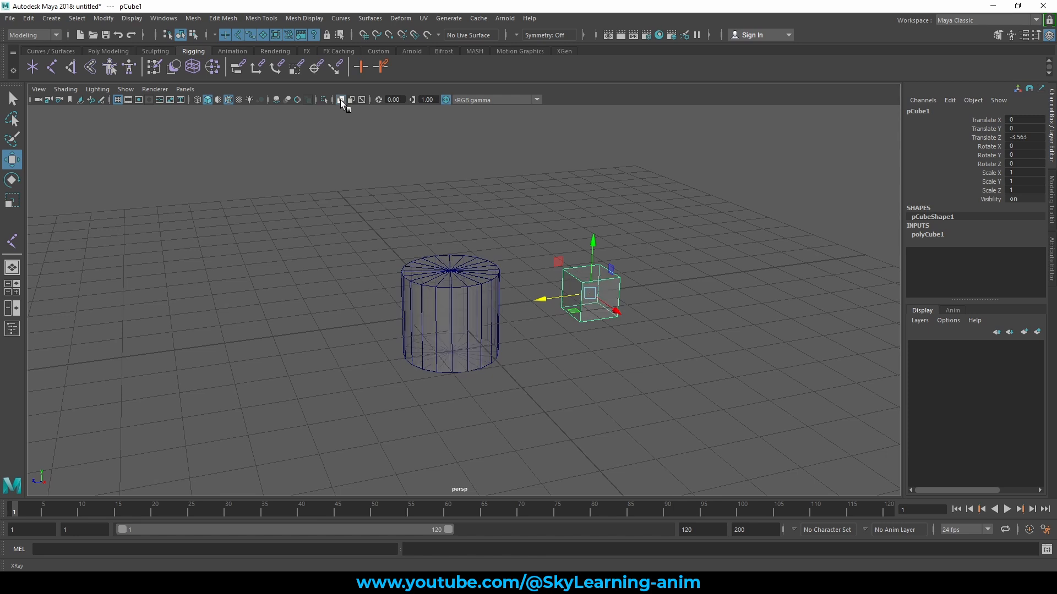
pyautogui.click(340, 100)
pyautogui.click(340, 100)
pyautogui.click(340, 99)
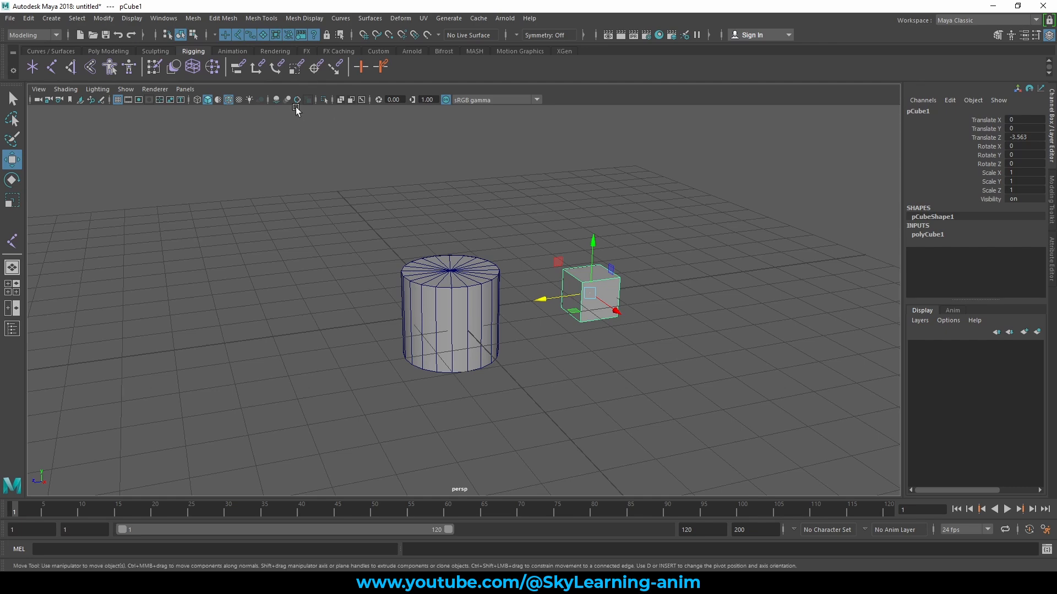
pyautogui.click(107, 52)
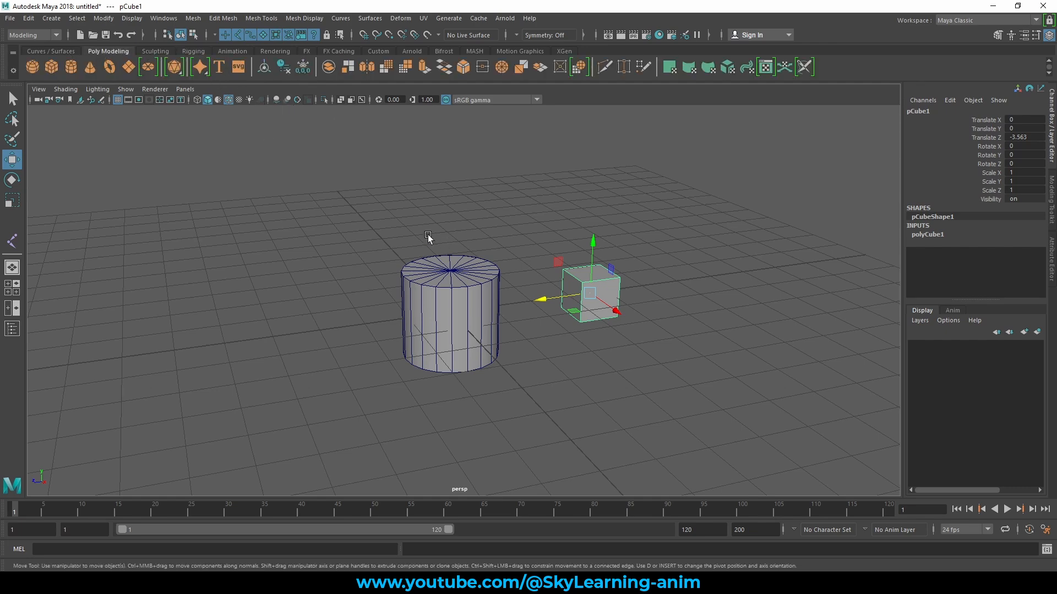
# - Select the cylinder and turn on pivot editing for it
pyautogui.scroll(5, 429, 243)
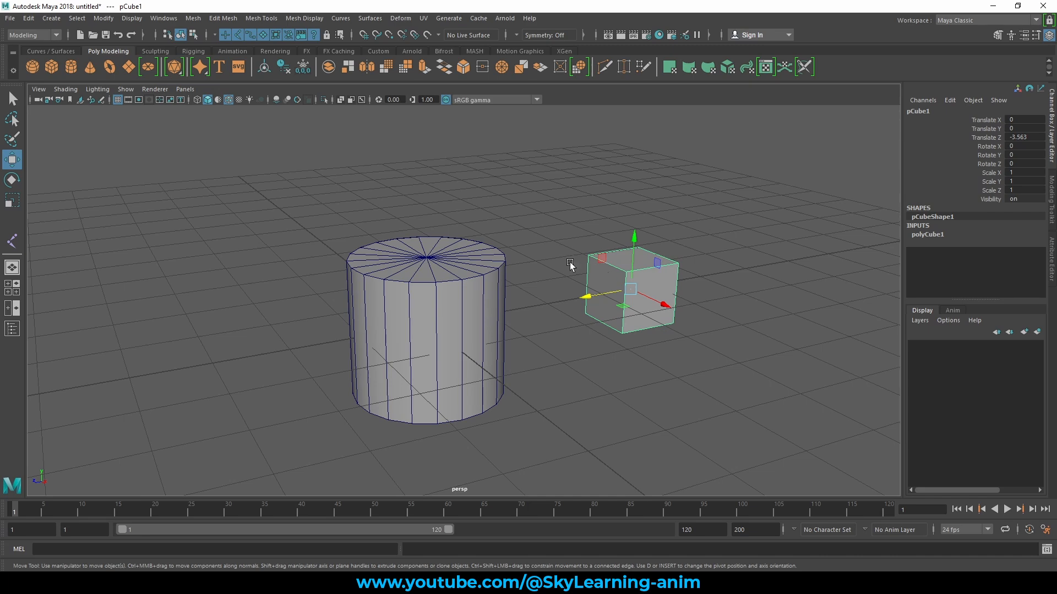
pyautogui.keyDown('alt'); pyautogui.moveTo(547, 237); pyautogui.dragTo(616, 243); pyautogui.keyUp('alt')
pyautogui.keyDown('alt'); pyautogui.moveTo(615, 243); pyautogui.dragTo(531, 250, button='middle'); pyautogui.keyUp('alt')
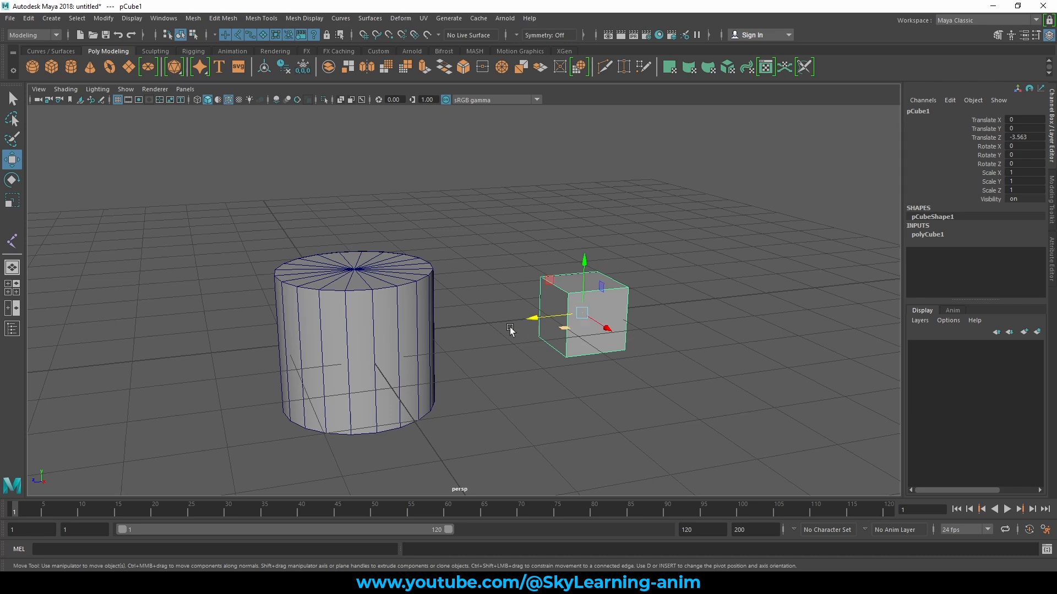
pyautogui.moveTo(449, 308)
pyautogui.keyDown('alt'); pyautogui.mouseDown()
pyautogui.moveTo(409, 299)
pyautogui.moveTo(431, 302)
pyautogui.mouseUp(); pyautogui.keyUp('alt')
pyautogui.keyDown('alt'); pyautogui.moveTo(547, 306); pyautogui.dragTo(661, 292, button='middle'); pyautogui.keyUp('alt')
pyautogui.click(498, 286)
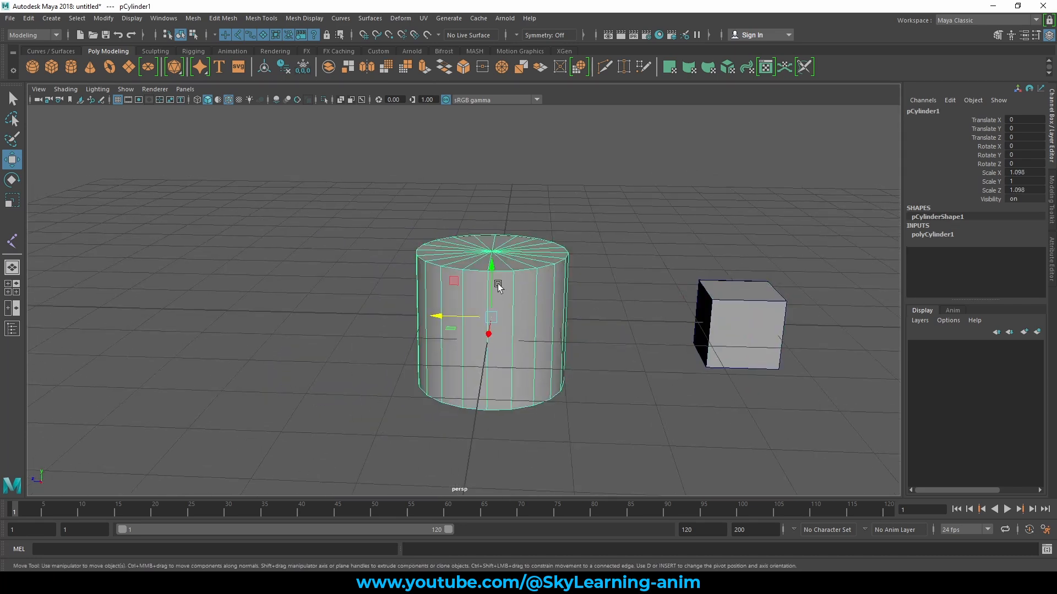
pyautogui.keyDown('alt'); pyautogui.moveTo(484, 322); pyautogui.dragTo(514, 325); pyautogui.keyUp('alt')
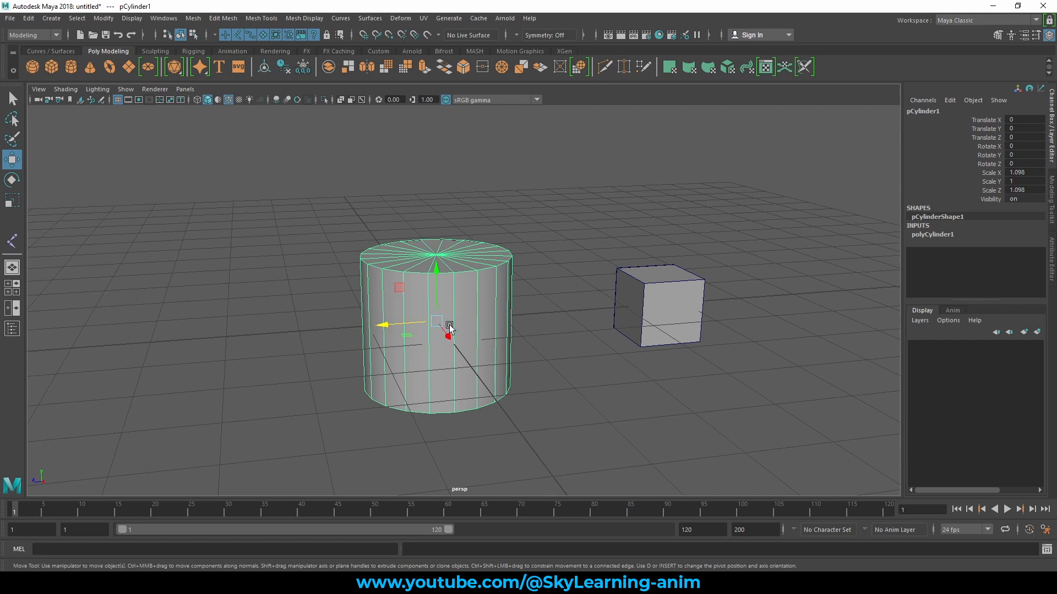
pyautogui.scroll(2, 481, 286)
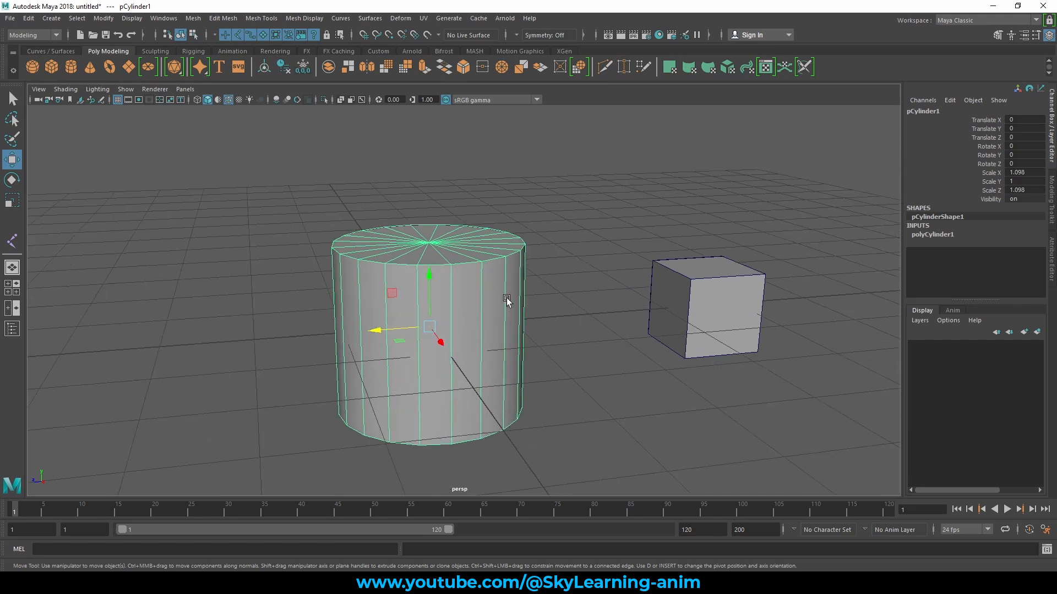
pyautogui.press('d')
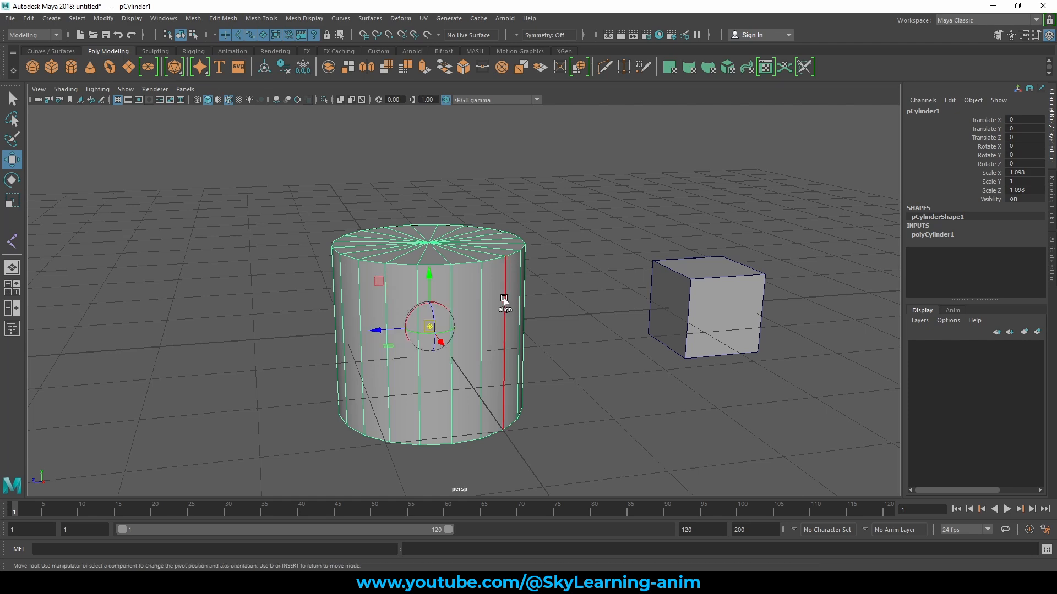
pyautogui.keyDown('alt'); pyautogui.moveTo(554, 312); pyautogui.dragTo(573, 310); pyautogui.keyUp('alt')
pyautogui.keyDown('alt'); pyautogui.moveTo(558, 326); pyautogui.dragTo(578, 309, button='middle'); pyautogui.keyUp('alt')
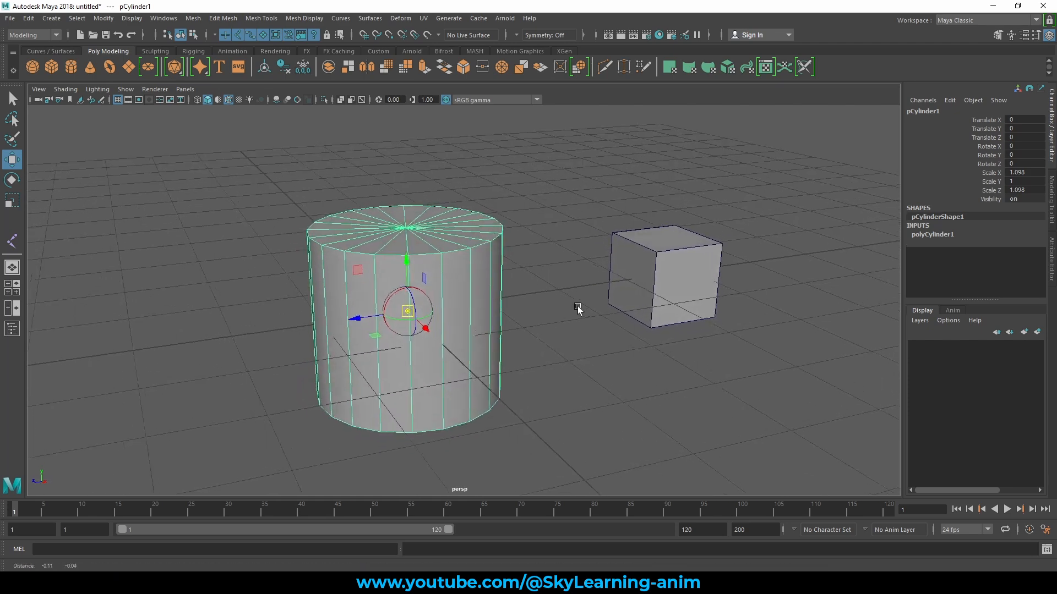
pyautogui.scroll(2, 577, 308)
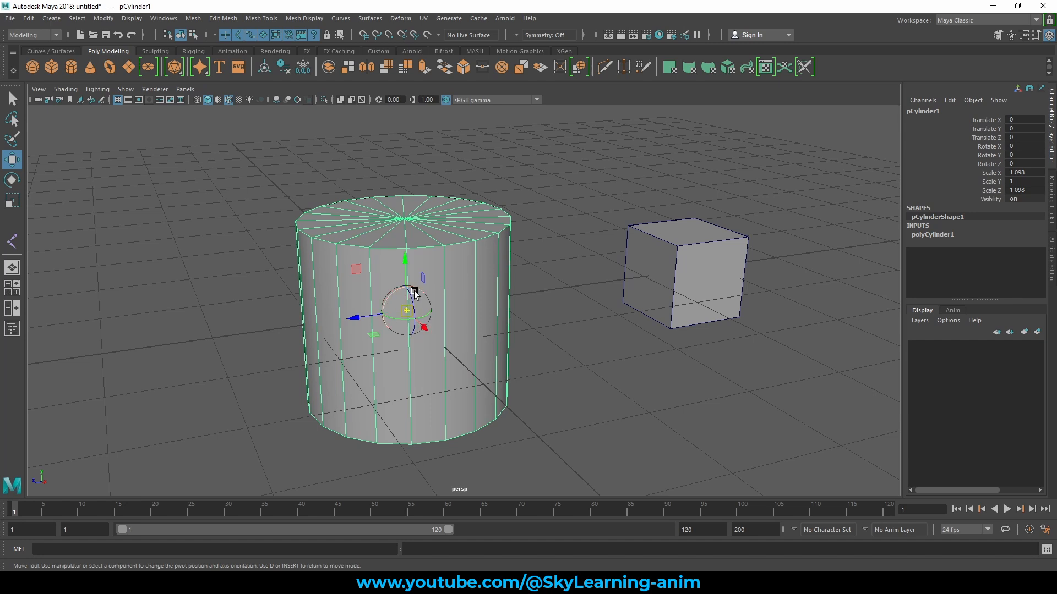
# - Move the cylinder's pivot away from its center to the upper part of the neighboring cube
pyautogui.press('Insert')
pyautogui.press('Insert')
pyautogui.moveTo(406, 310); pyautogui.dragTo(587, 188)
pyautogui.scroll(-3, 572, 204)
pyautogui.keyDown('alt'); pyautogui.moveTo(555, 221); pyautogui.dragTo(510, 229); pyautogui.keyUp('alt')
pyautogui.keyDown('alt'); pyautogui.moveTo(510, 280); pyautogui.dragTo(594, 319); pyautogui.keyUp('alt')
pyautogui.keyDown('alt'); pyautogui.moveTo(602, 251); pyautogui.dragTo(514, 292); pyautogui.keyUp('alt')
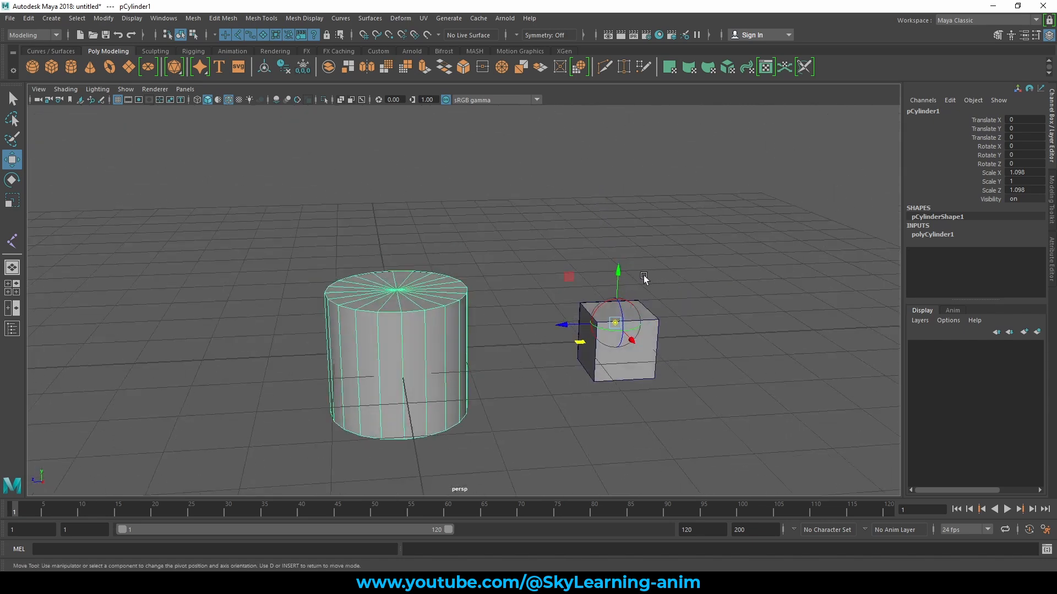
pyautogui.moveTo(618, 270); pyautogui.dragTo(573, 349)
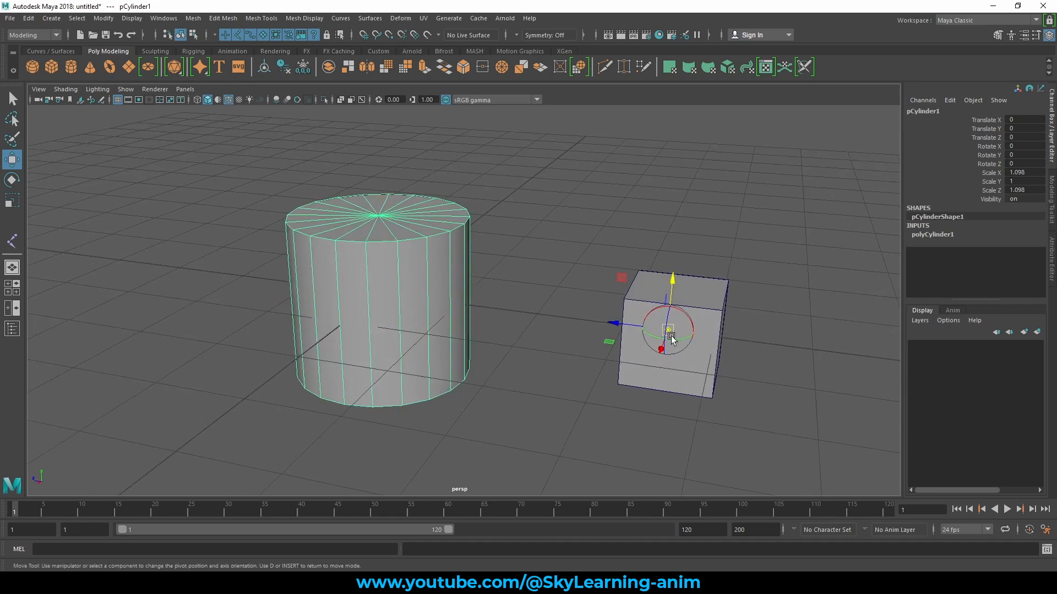
# - Leave pivot editing and move the cylinder by its offset pivot to about Translate X 0.214, Y 0.587, Z 1.677
pyautogui.press('d')
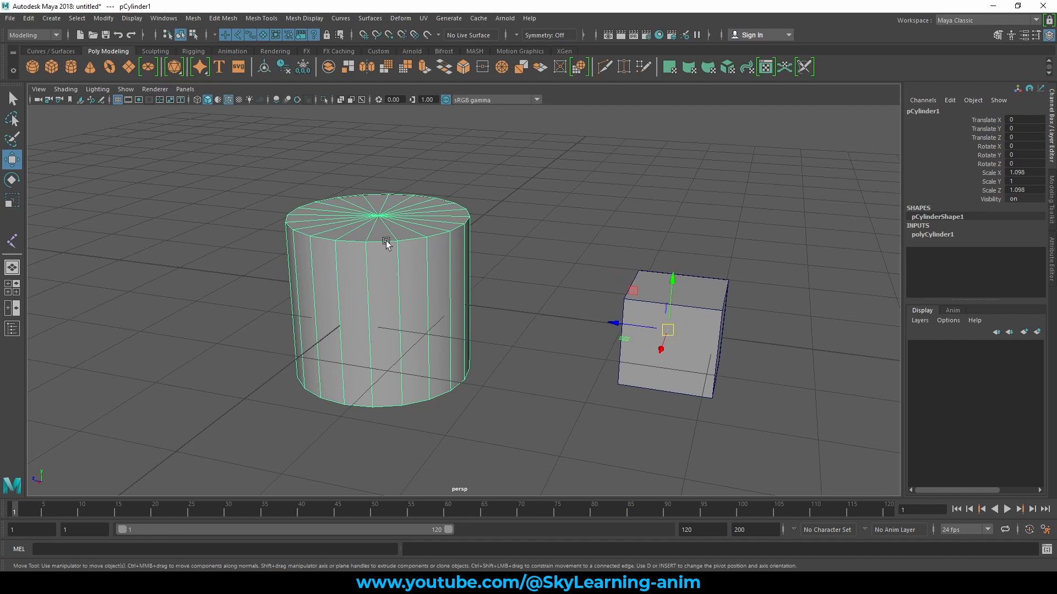
pyautogui.click(584, 177)
pyautogui.click(385, 237)
pyautogui.moveTo(658, 328); pyautogui.dragTo(449, 225)
pyautogui.scroll(-5, 488, 278)
# - Rotate the cylinder freely and scale it down about its offset pivot as a test, and undo both changes
pyautogui.press('e')
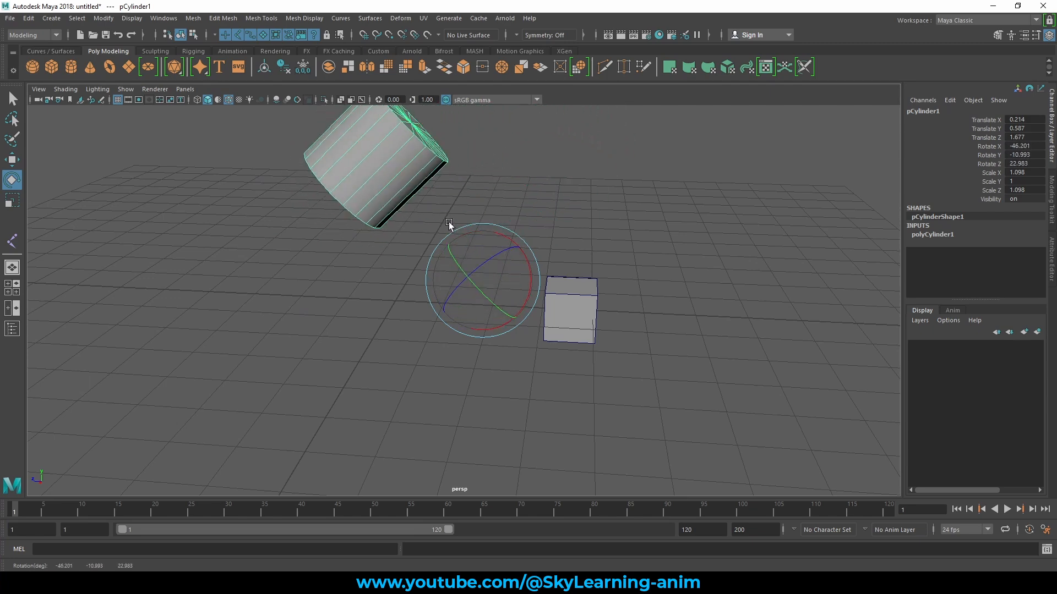
pyautogui.moveTo(490, 271)
pyautogui.mouseDown()
pyautogui.moveTo(512, 246)
pyautogui.moveTo(482, 254)
pyautogui.moveTo(500, 264)
pyautogui.mouseUp()
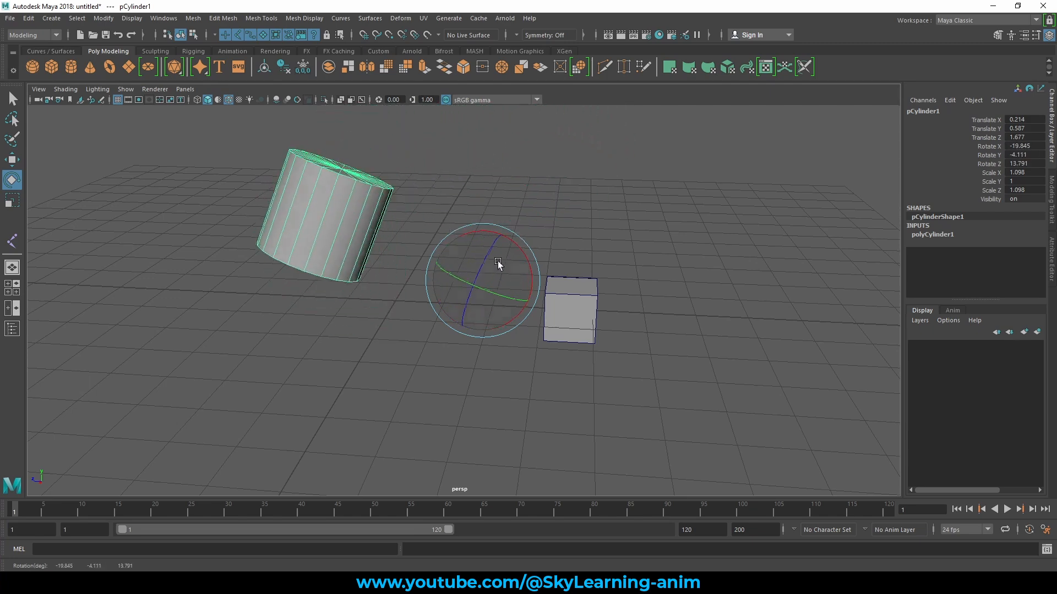
pyautogui.press('w')
pyautogui.keyDown('alt'); pyautogui.moveTo(540, 281); pyautogui.dragTo(554, 322, button='middle'); pyautogui.keyUp('alt')
pyautogui.press('e')
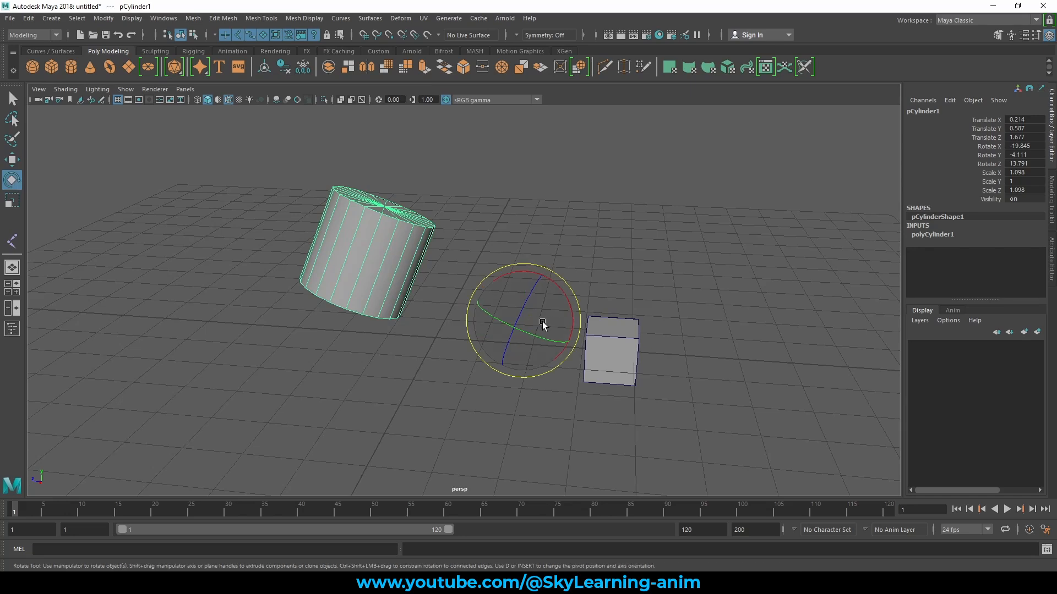
pyautogui.press('r')
pyautogui.moveTo(521, 323); pyautogui.dragTo(391, 316)
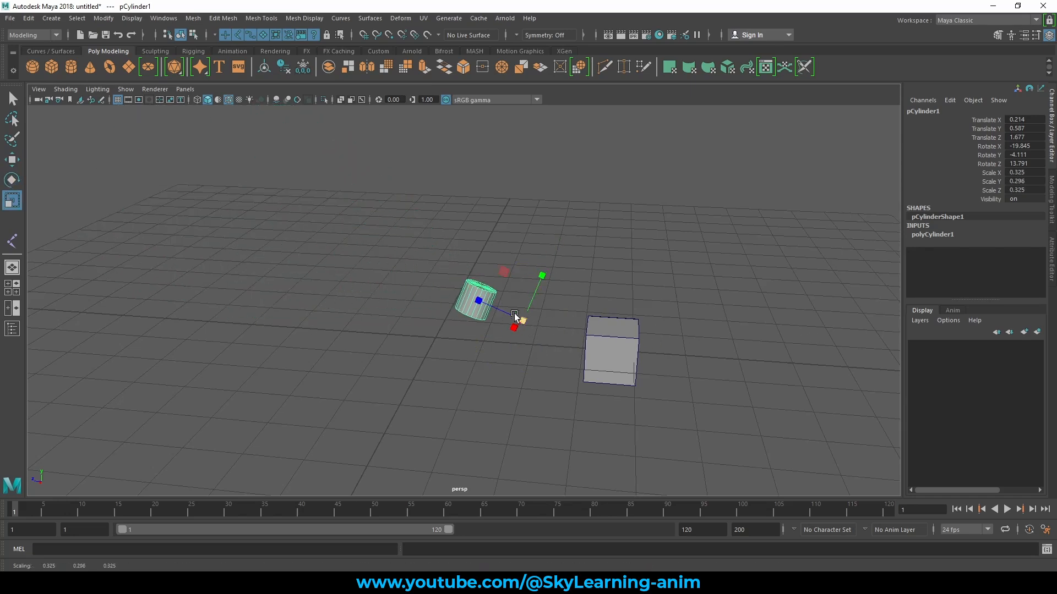
pyautogui.hotkey('ctrl', 'z')
pyautogui.hotkey('ctrl', 'z')
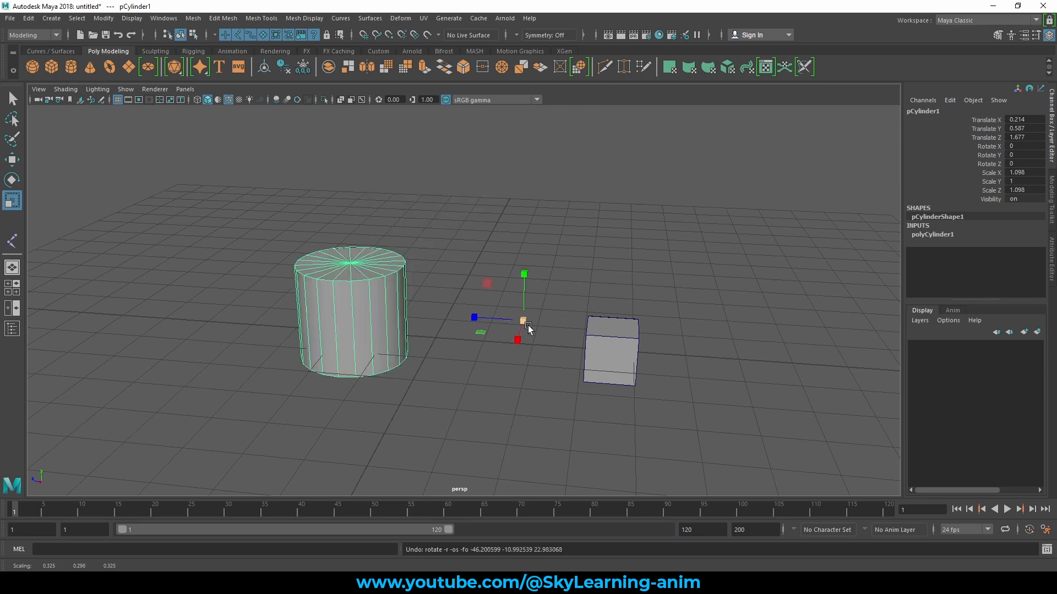
# - Move the cylinder with the Move tool to about Translate X 0.18, Y 0.63, Z 1.146
pyautogui.press('w')
pyautogui.keyDown('alt'); pyautogui.moveTo(528, 366); pyautogui.dragTo(635, 372); pyautogui.keyUp('alt')
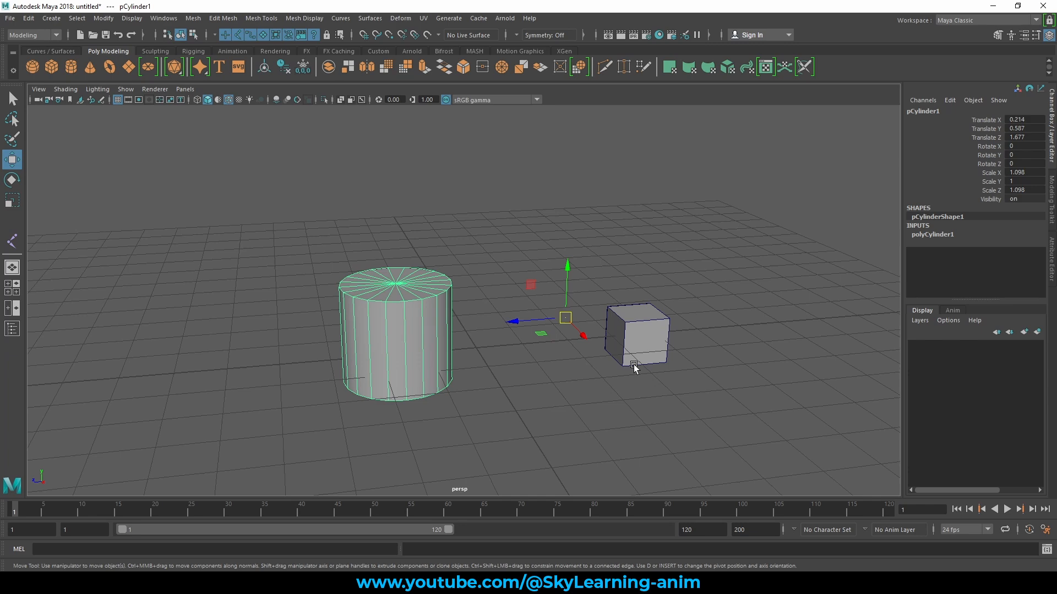
pyautogui.keyDown('alt'); pyautogui.moveTo(634, 368); pyautogui.dragTo(666, 304); pyautogui.keyUp('alt')
# - Select the cube and move its pivot outside the mesh, above it and toward the cylinder
pyautogui.click(712, 313)
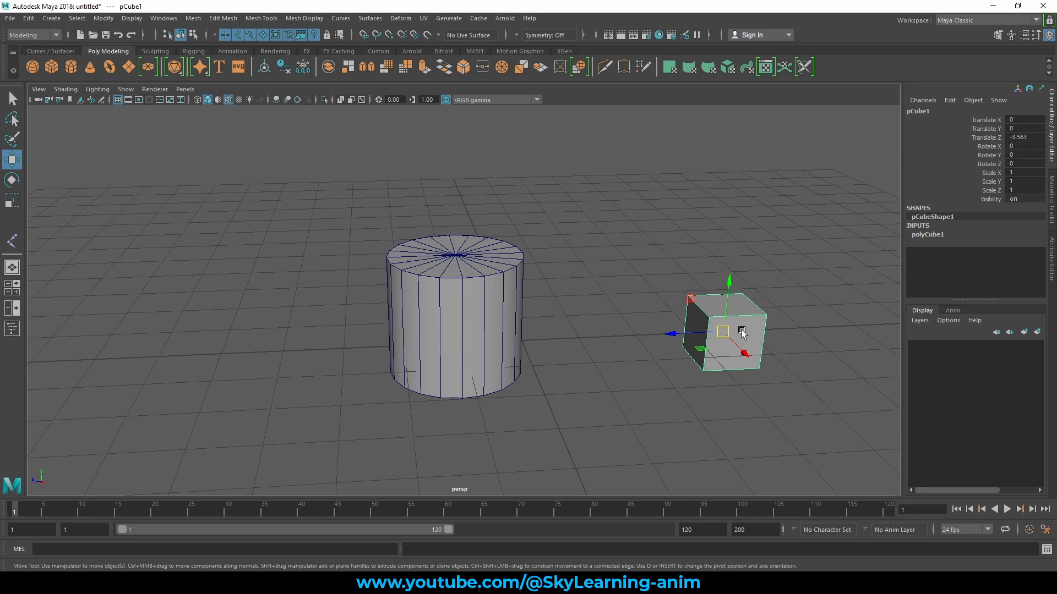
pyautogui.press('d')
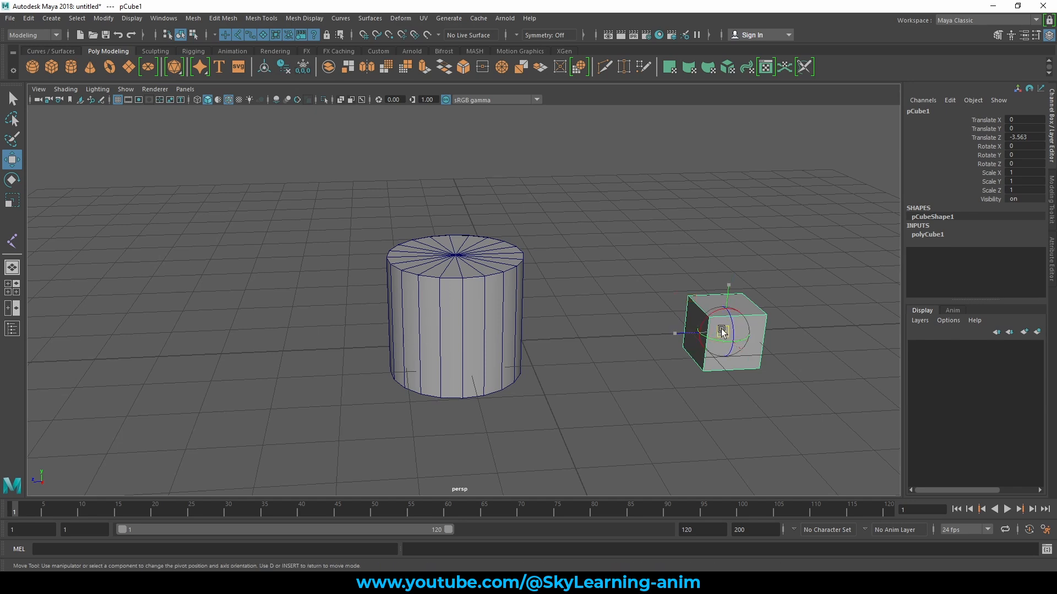
pyautogui.moveTo(723, 331); pyautogui.dragTo(645, 256)
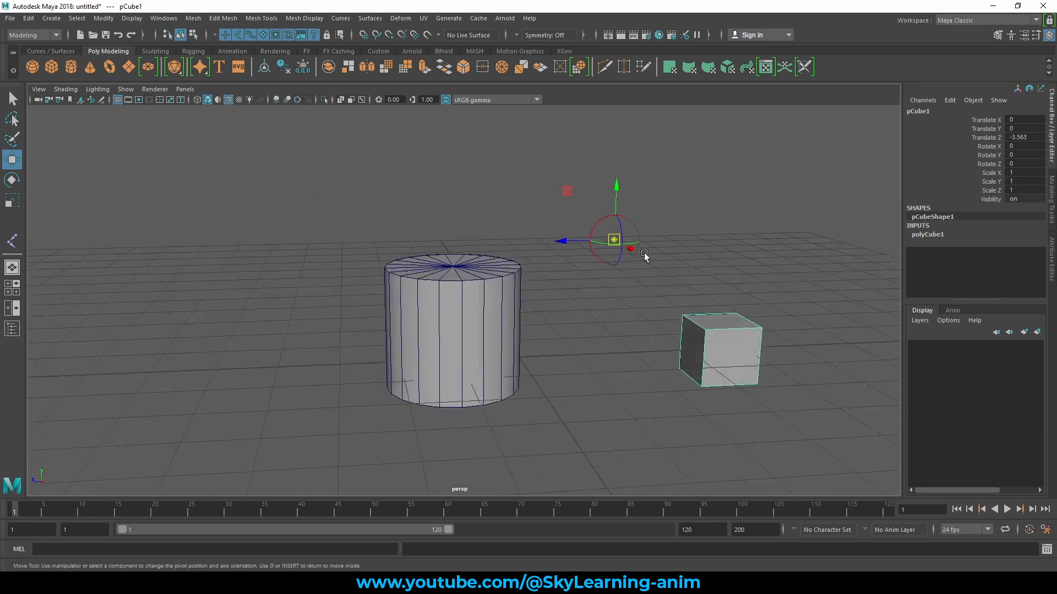
pyautogui.click(691, 267)
pyautogui.click(703, 336)
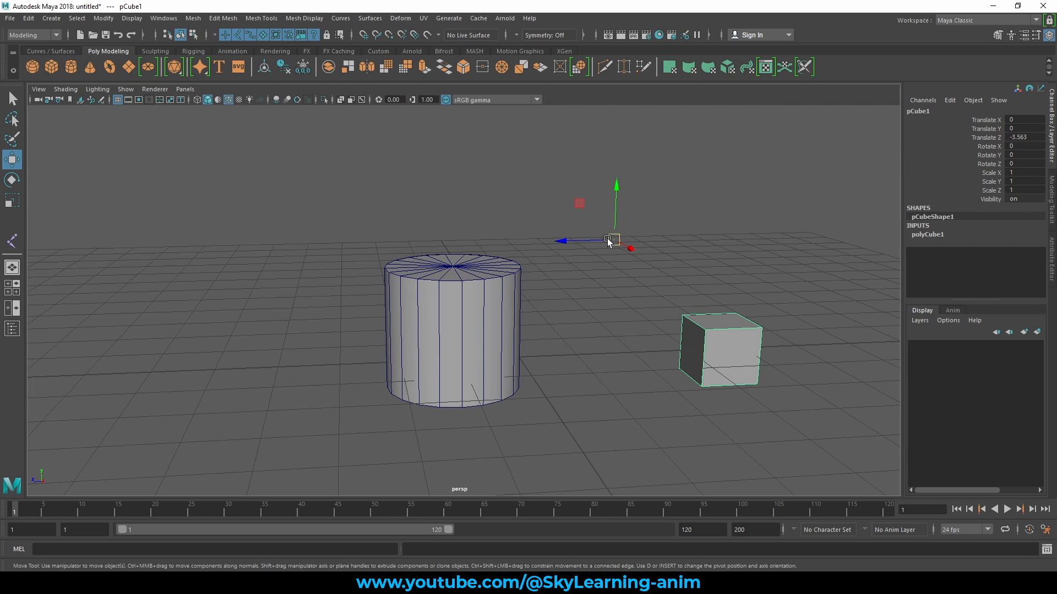
# - Rotate the cube and scale it up to about 1.663 around its offset pivot as a test, undoing each change
pyautogui.press('e')
pyautogui.moveTo(619, 250)
pyautogui.mouseDown()
pyautogui.moveTo(607, 242)
pyautogui.moveTo(633, 256)
pyautogui.mouseUp()
pyautogui.hotkey('ctrl', 'z')
pyautogui.press('r')
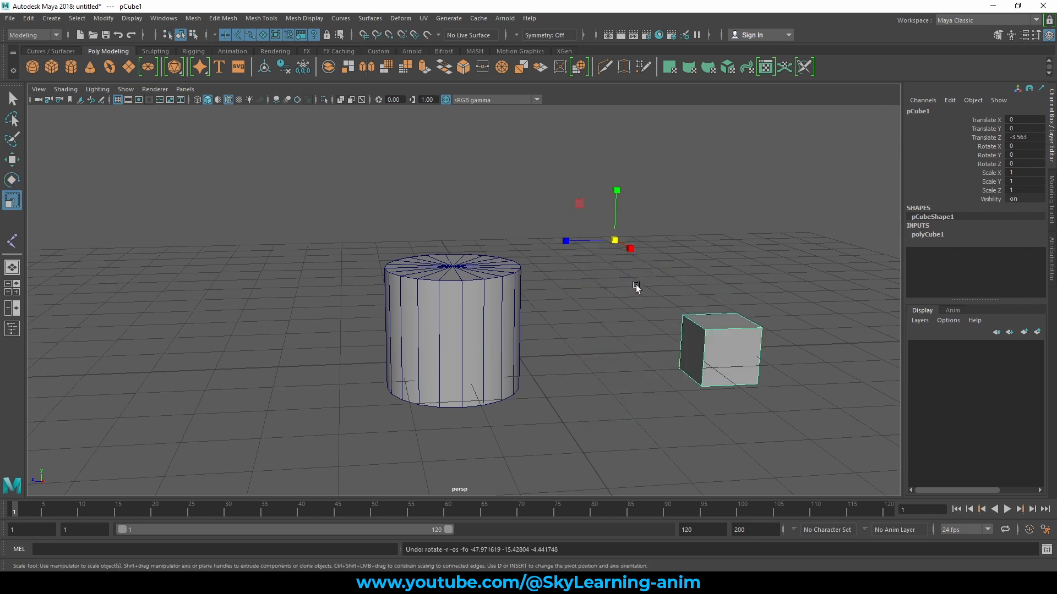
pyautogui.moveTo(634, 290); pyautogui.dragTo(724, 318, button='middle')
pyautogui.hotkey('ctrl', 'z')
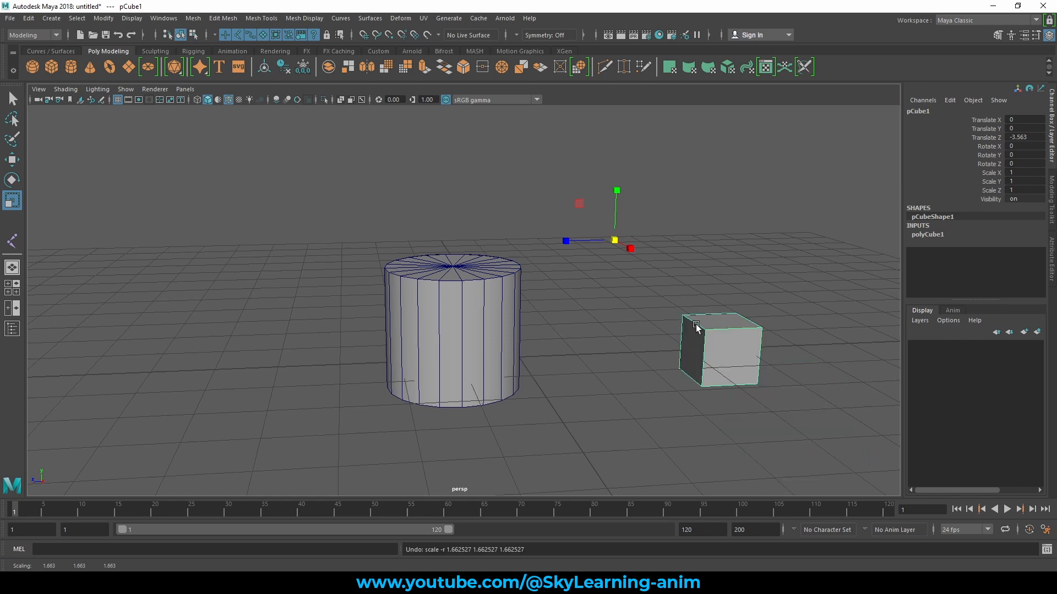
# - Select the cylinder and snap its pivot to the center vertex of the top cap with point snapping
pyautogui.press('w')
pyautogui.keyDown('alt'); pyautogui.moveTo(612, 325); pyautogui.dragTo(598, 348); pyautogui.keyUp('alt')
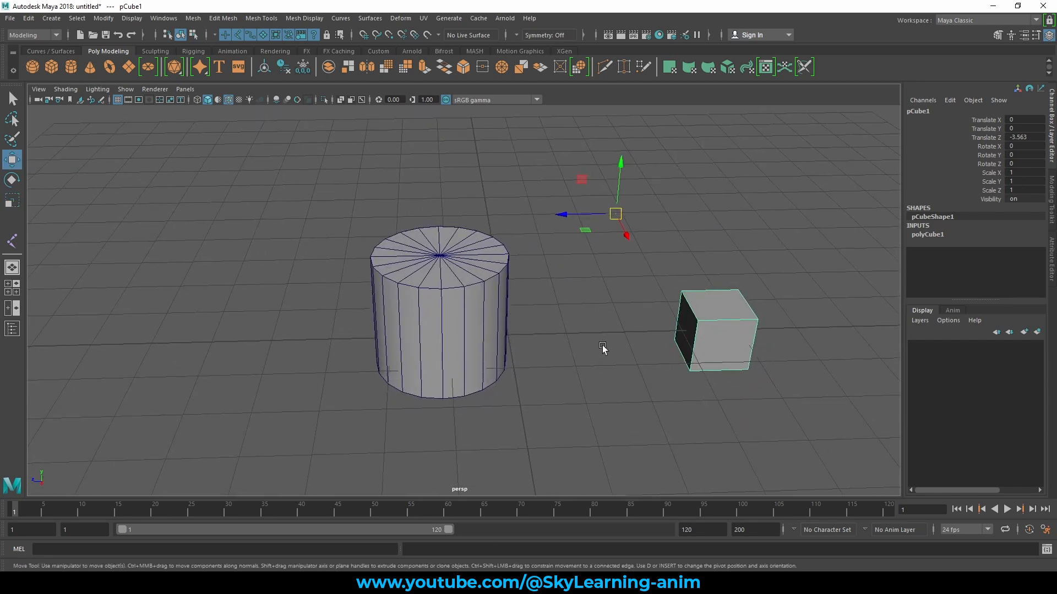
pyautogui.keyDown('alt'); pyautogui.moveTo(569, 342); pyautogui.dragTo(623, 358, button='right'); pyautogui.keyUp('alt')
pyautogui.click(478, 293)
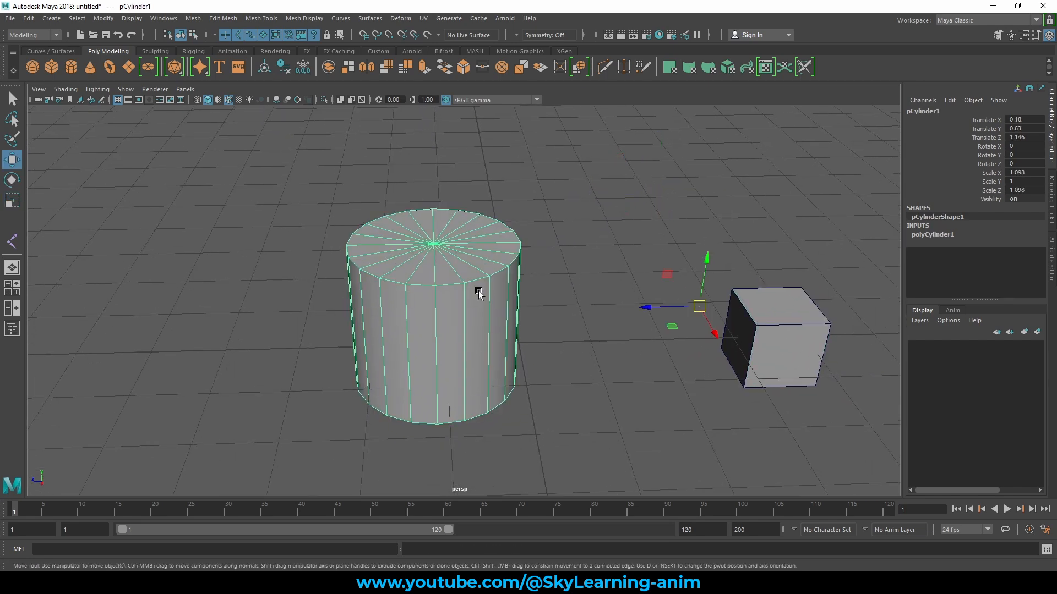
pyautogui.press('f')
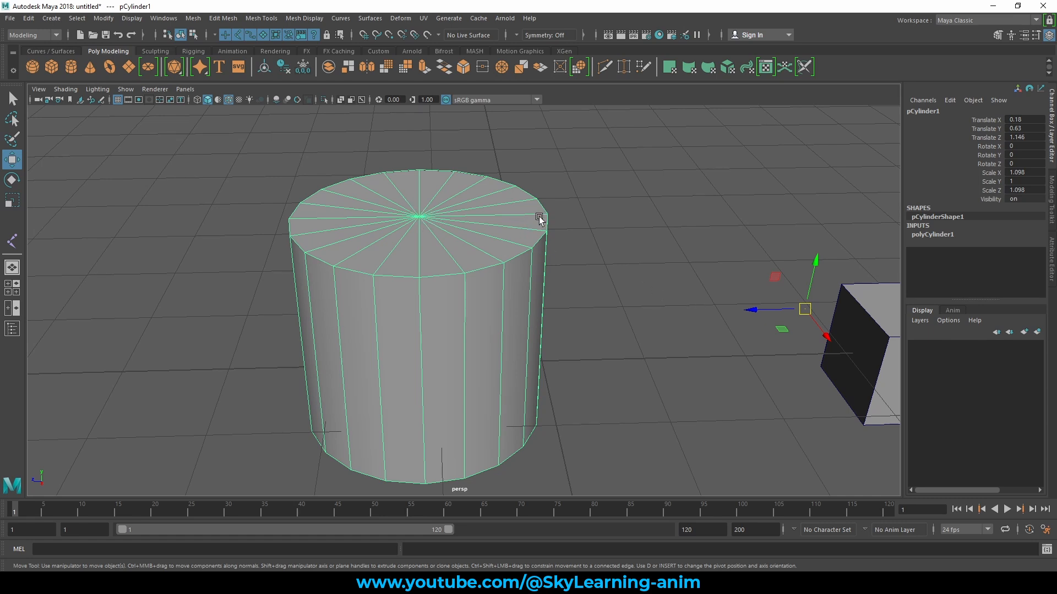
pyautogui.press('d')
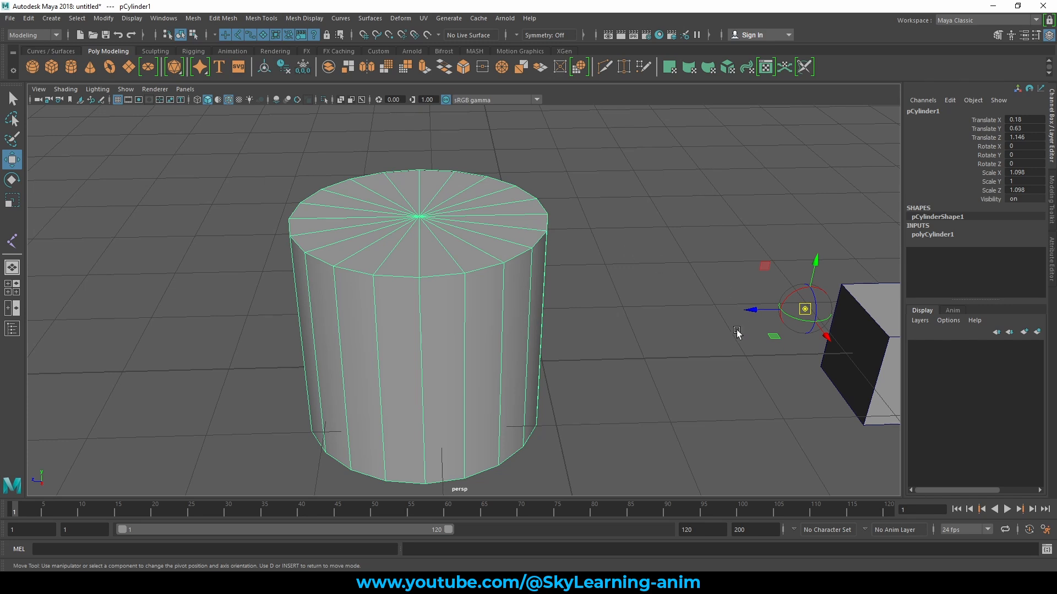
pyautogui.press('v')
pyautogui.moveTo(419, 215); pyautogui.dragTo(418, 218, button='middle')
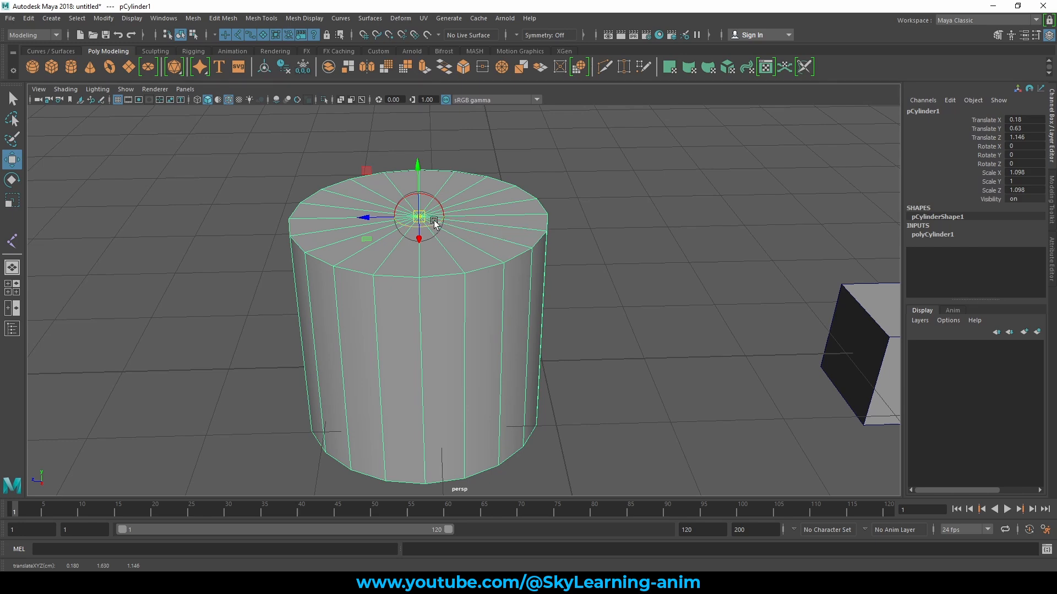
# - Rotate the cylinder freely around its top-center pivot as a test, and undo the rotation
pyautogui.keyDown('alt'); pyautogui.moveTo(429, 220); pyautogui.dragTo(463, 221); pyautogui.keyUp('alt')
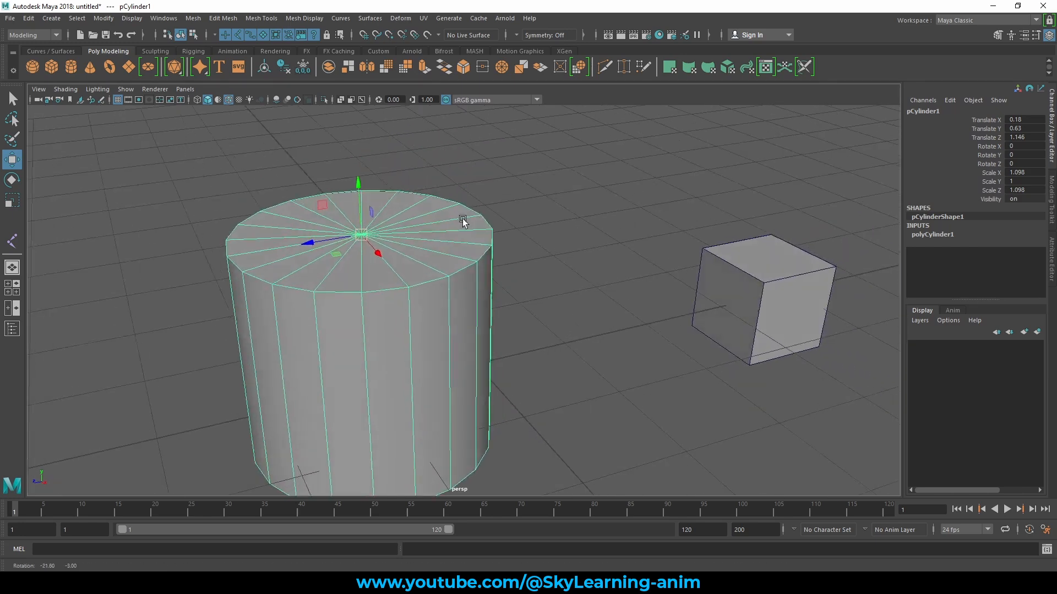
pyautogui.keyDown('alt'); pyautogui.moveTo(463, 221); pyautogui.dragTo(551, 197, button='middle'); pyautogui.keyUp('alt')
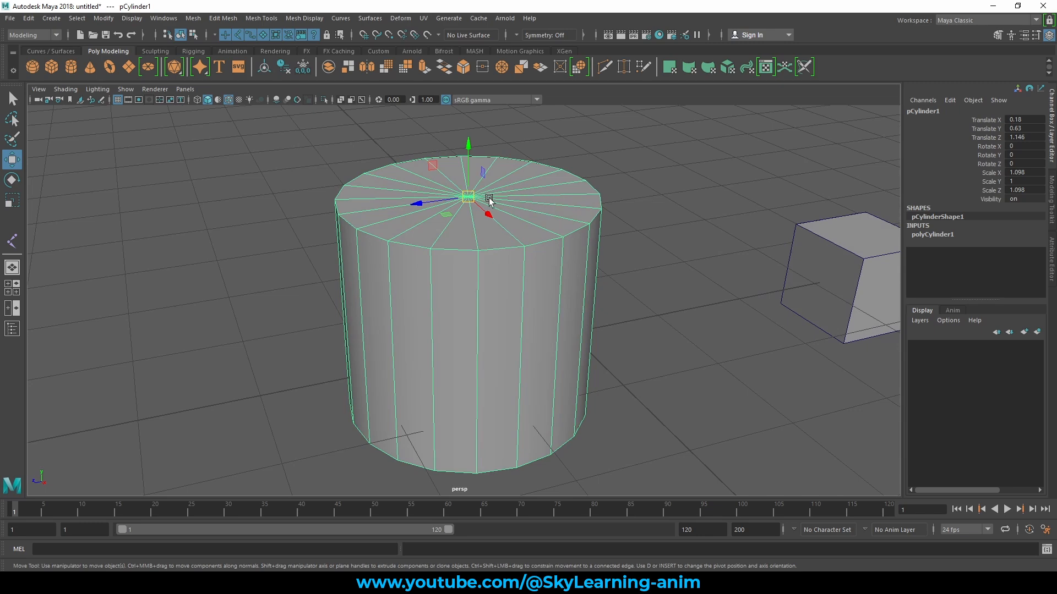
pyautogui.scroll(-3, 470, 220)
pyautogui.press('e')
pyautogui.moveTo(448, 224); pyautogui.dragTo(401, 220)
pyautogui.hotkey('ctrl', 'z')
pyautogui.press('w')
# - Scale the cylinder down toward its top-center pivot to about 0.448 in X, 0.408 in Y and 0.448 in Z
pyautogui.press('r')
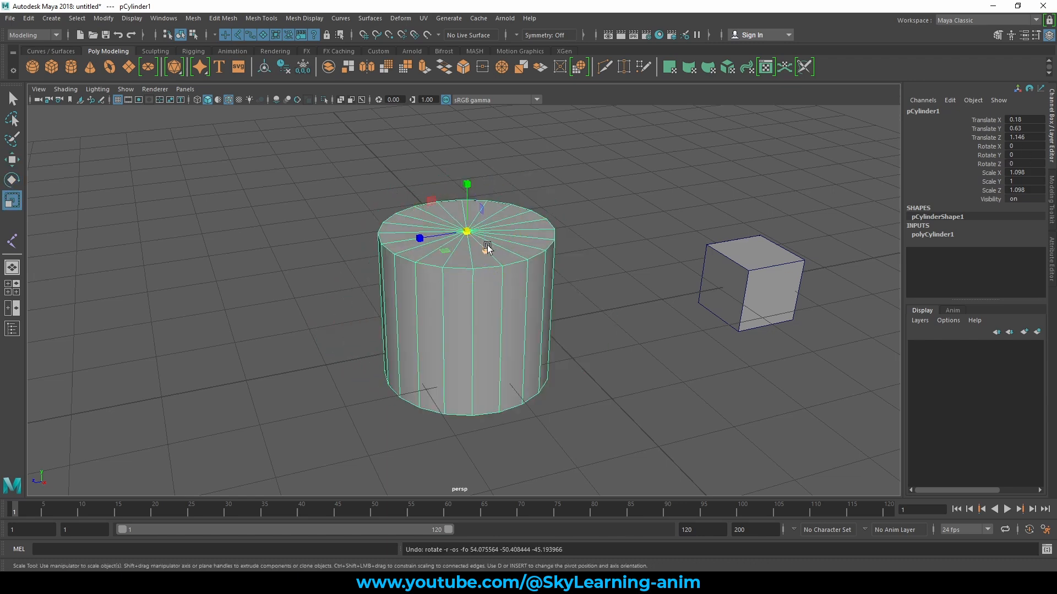
pyautogui.moveTo(466, 231); pyautogui.dragTo(460, 264)
pyautogui.scroll(2, 470, 268)
pyautogui.press('w')
# - Snap the cylinder's pivot to a vertex on the top cap's rim, on the side facing the cube
pyautogui.keyDown('alt'); pyautogui.moveTo(569, 229); pyautogui.dragTo(548, 281, button='middle'); pyautogui.keyUp('alt')
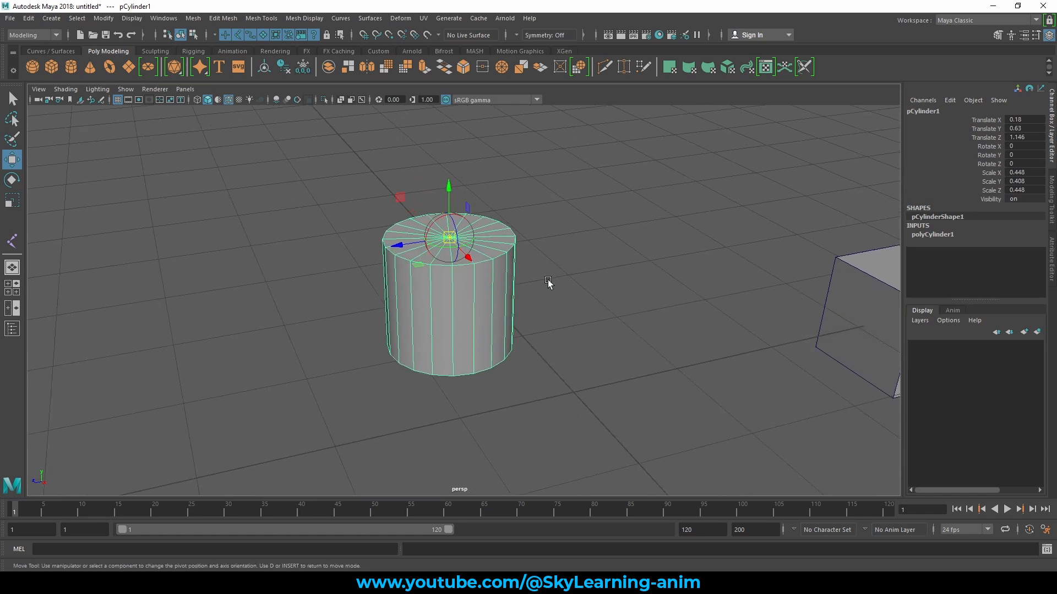
pyautogui.press('d')
pyautogui.press('v')
pyautogui.moveTo(503, 264); pyautogui.dragTo(507, 259, button='middle')
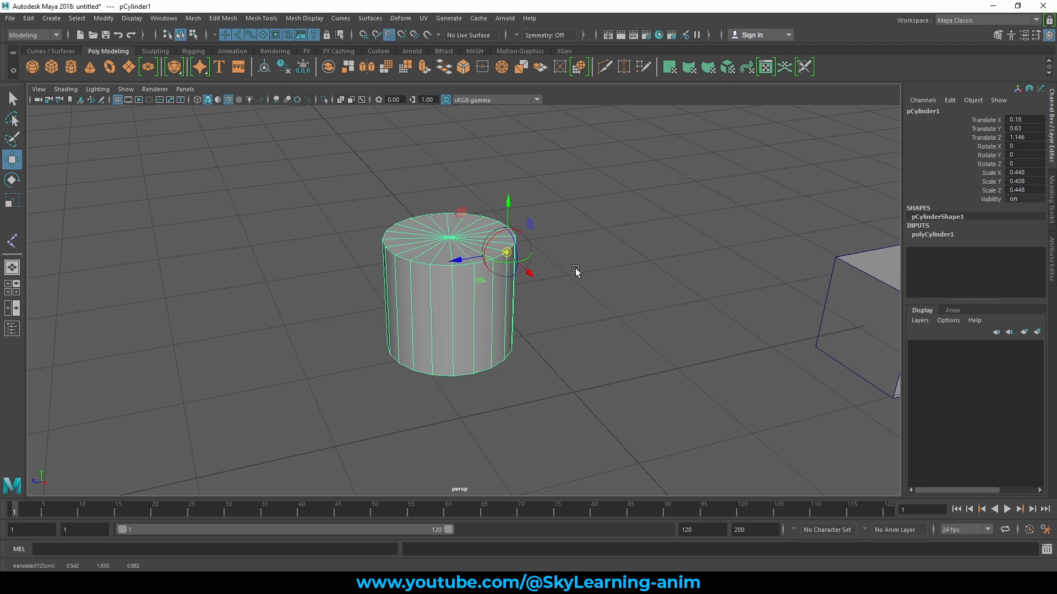
pyautogui.moveTo(586, 265)
pyautogui.keyDown('alt'); pyautogui.mouseDown()
pyautogui.moveTo(600, 263)
pyautogui.moveTo(584, 268)
pyautogui.mouseUp(); pyautogui.keyUp('alt')
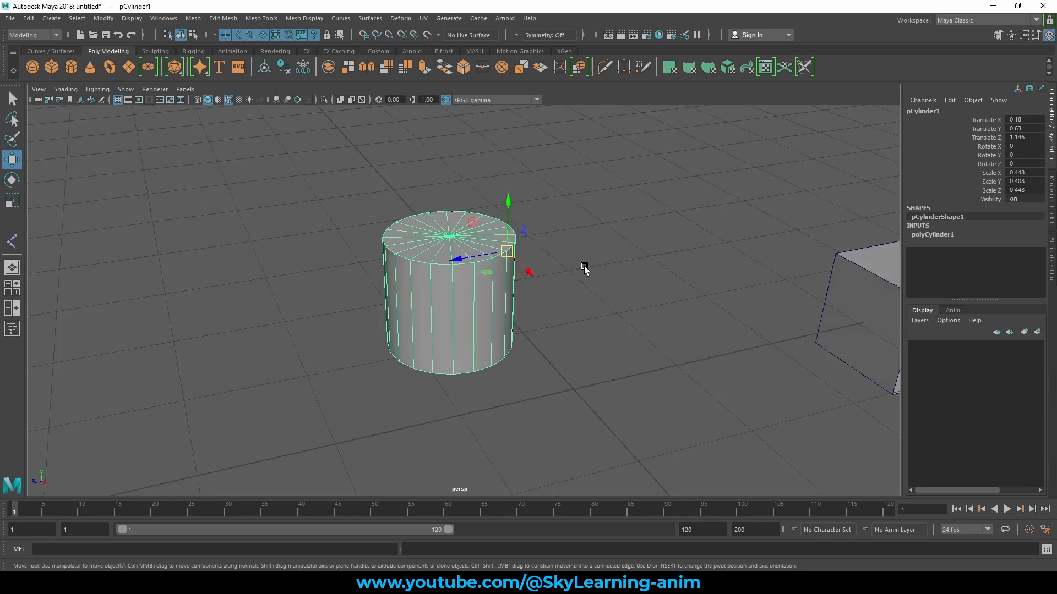
pyautogui.keyDown('alt'); pyautogui.moveTo(585, 267); pyautogui.dragTo(675, 302, button='right'); pyautogui.keyUp('alt')
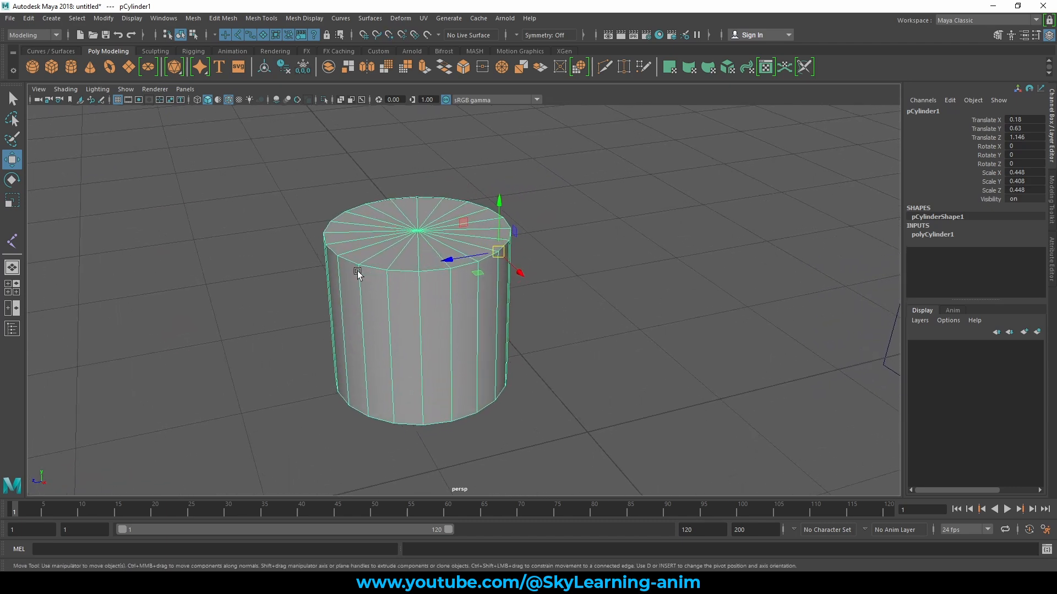
# - Snap the cylinder's pivot to other vertices around the top cap's rim with point snapping
pyautogui.press('d')
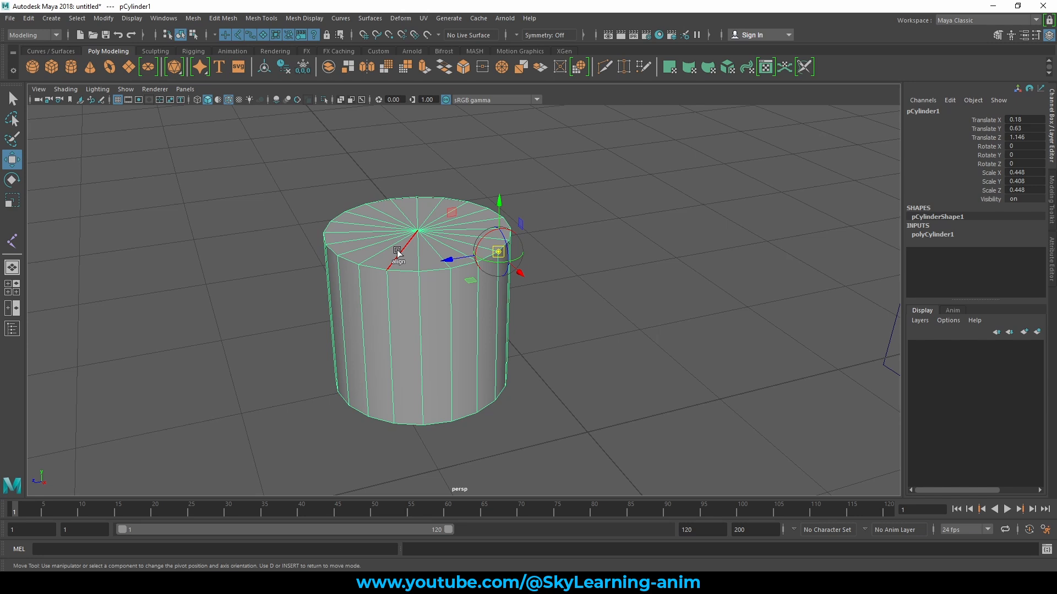
pyautogui.press('v')
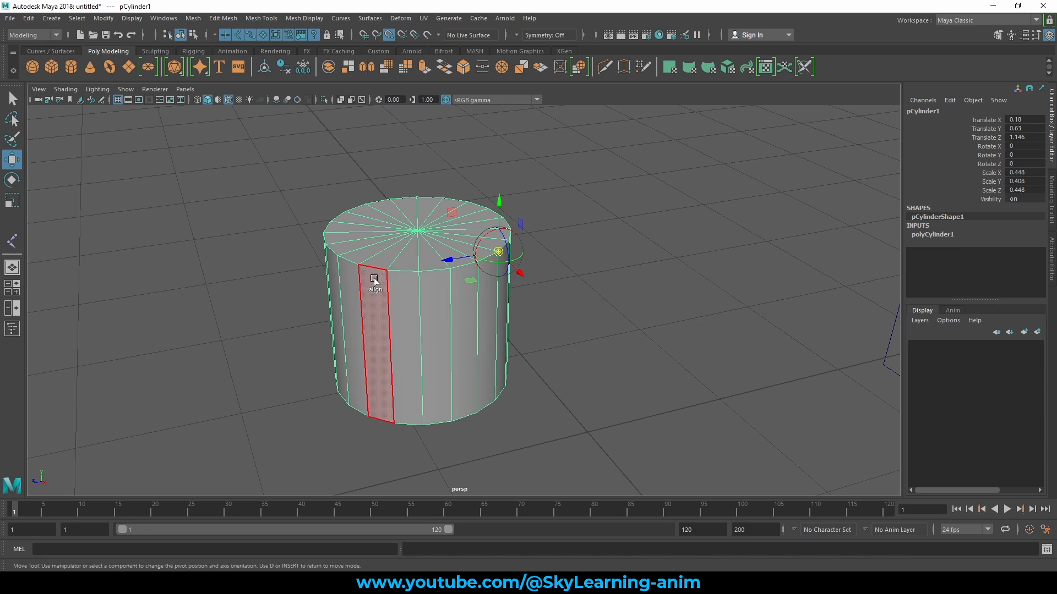
pyautogui.click(326, 244)
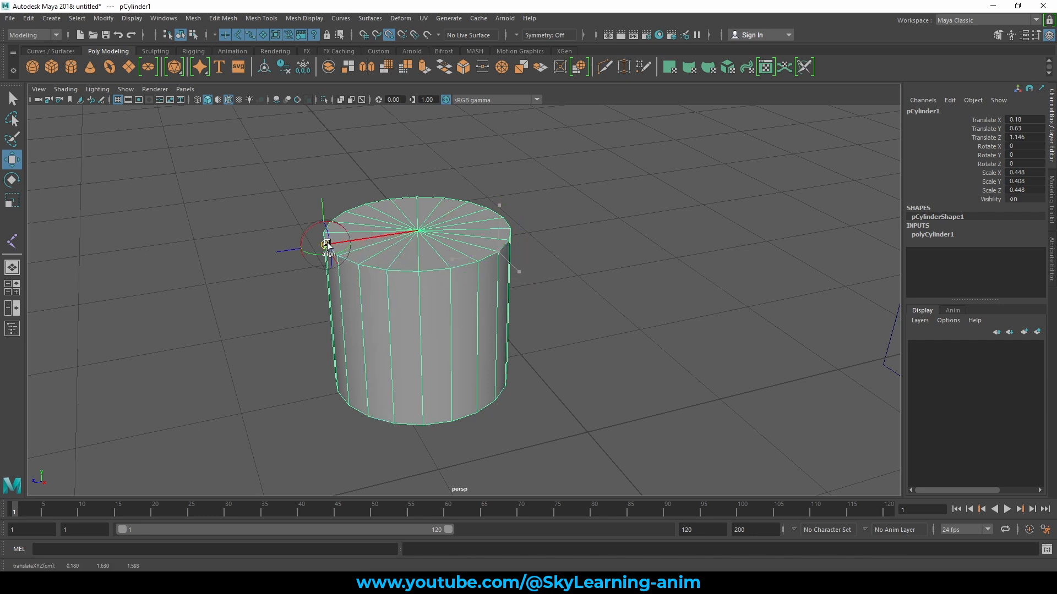
pyautogui.moveTo(390, 237); pyautogui.dragTo(561, 253)
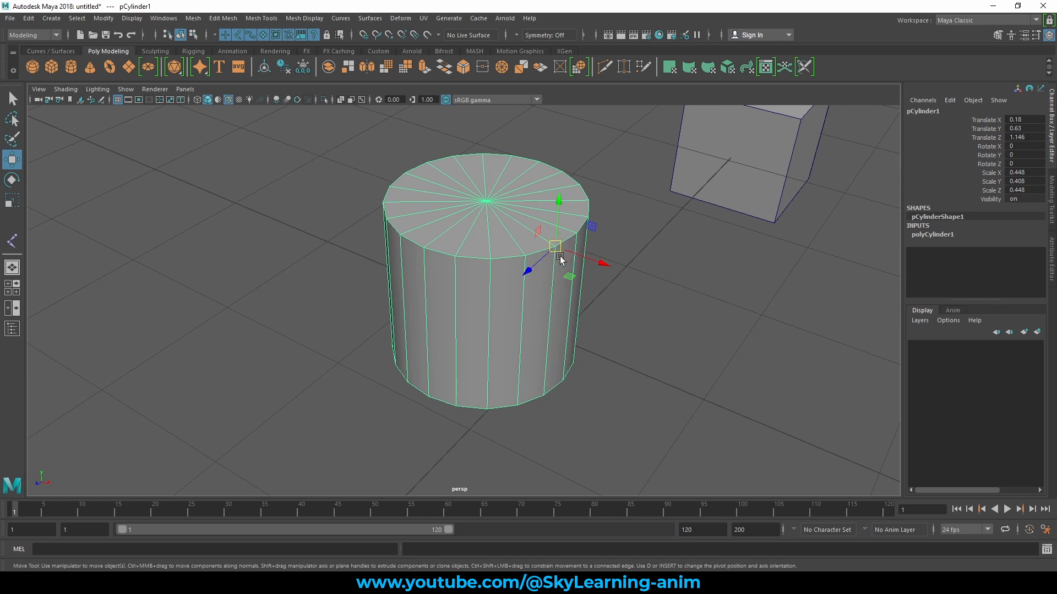
pyautogui.keyDown('alt'); pyautogui.moveTo(590, 268); pyautogui.dragTo(555, 287); pyautogui.keyUp('alt')
pyautogui.keyDown('alt'); pyautogui.moveTo(554, 287); pyautogui.dragTo(489, 257, button='middle'); pyautogui.keyUp('alt')
pyautogui.keyDown('alt'); pyautogui.moveTo(488, 257); pyautogui.dragTo(613, 288, button='right'); pyautogui.keyUp('alt')
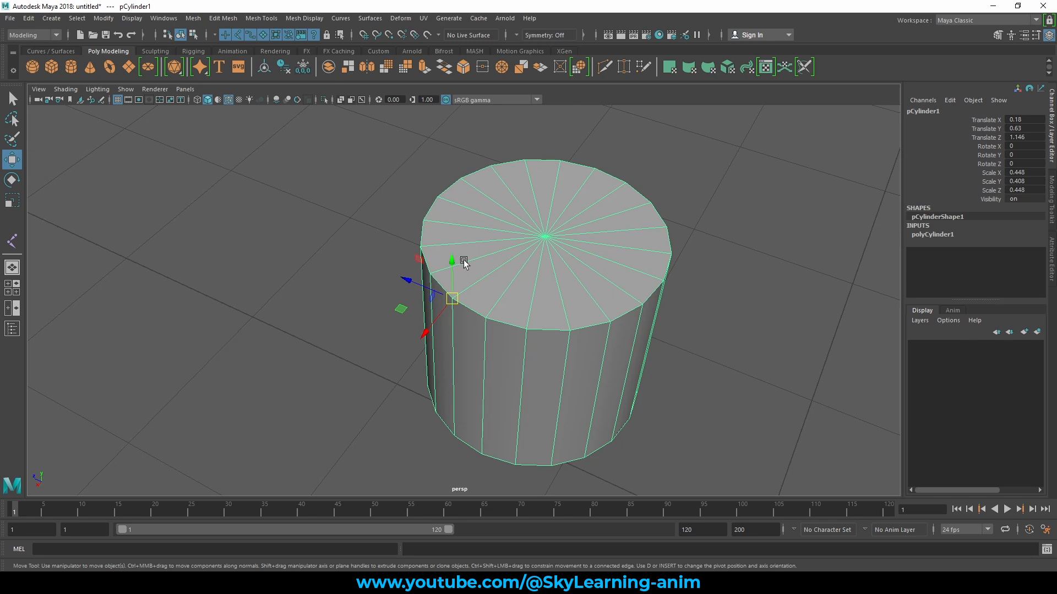
# - Move the cylinder's pivot across its side wall and onto another vertex on the top cap's rim
pyautogui.press('d')
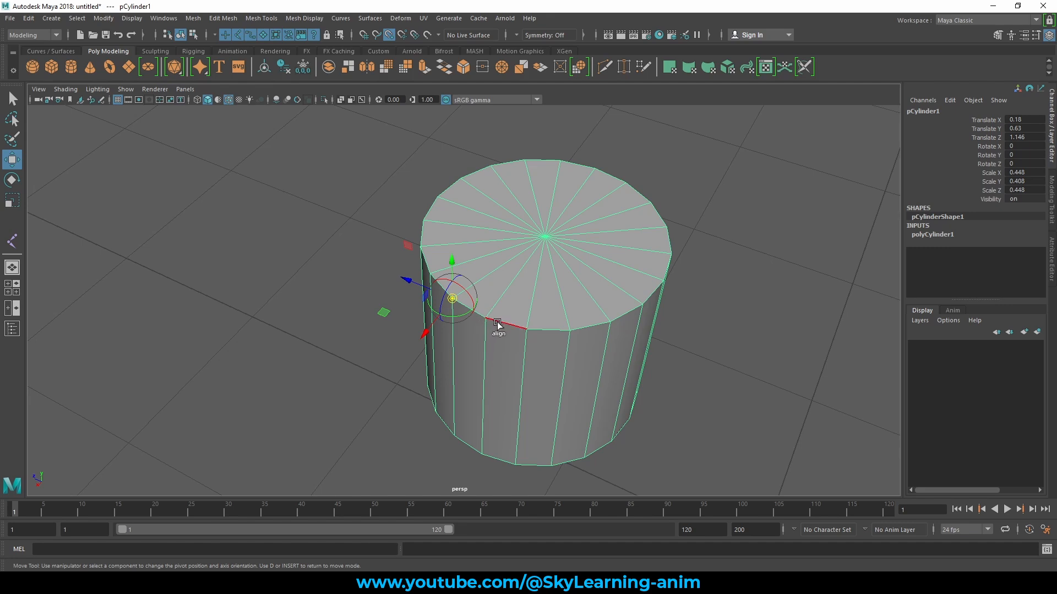
pyautogui.click(562, 373)
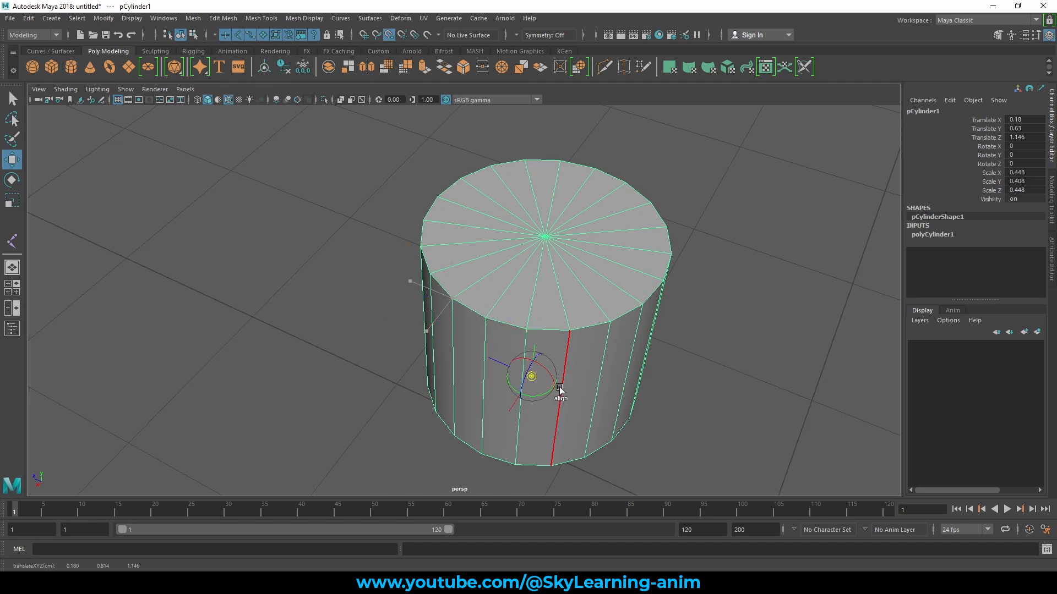
pyautogui.moveTo(559, 387); pyautogui.dragTo(630, 314)
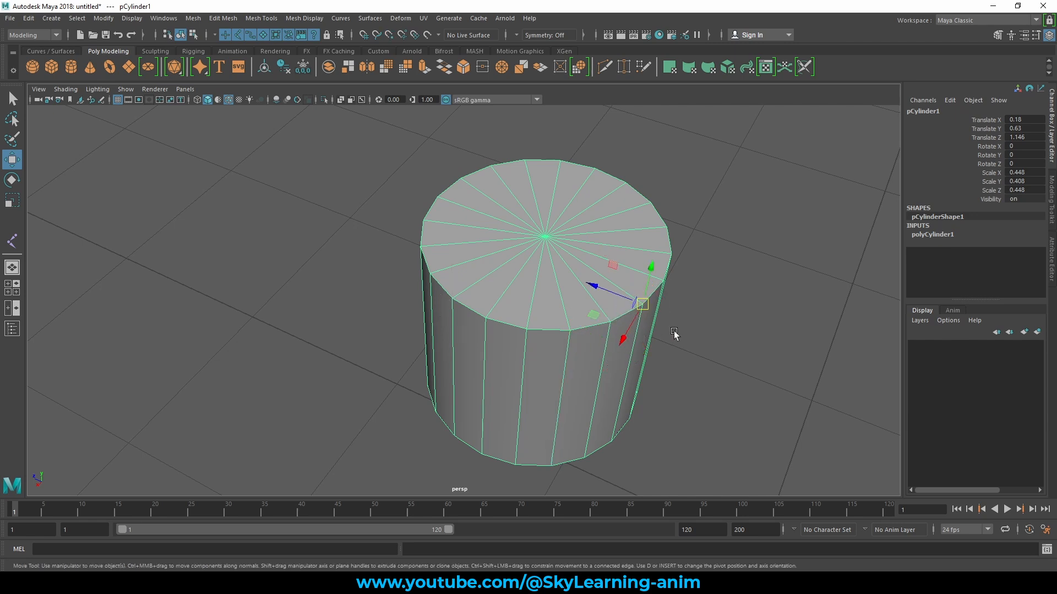
# - Snap the cylinder's pivot along a top rim edge, then onto a vertical side edge, using curve snapping
pyautogui.press('d')
pyautogui.press('c')
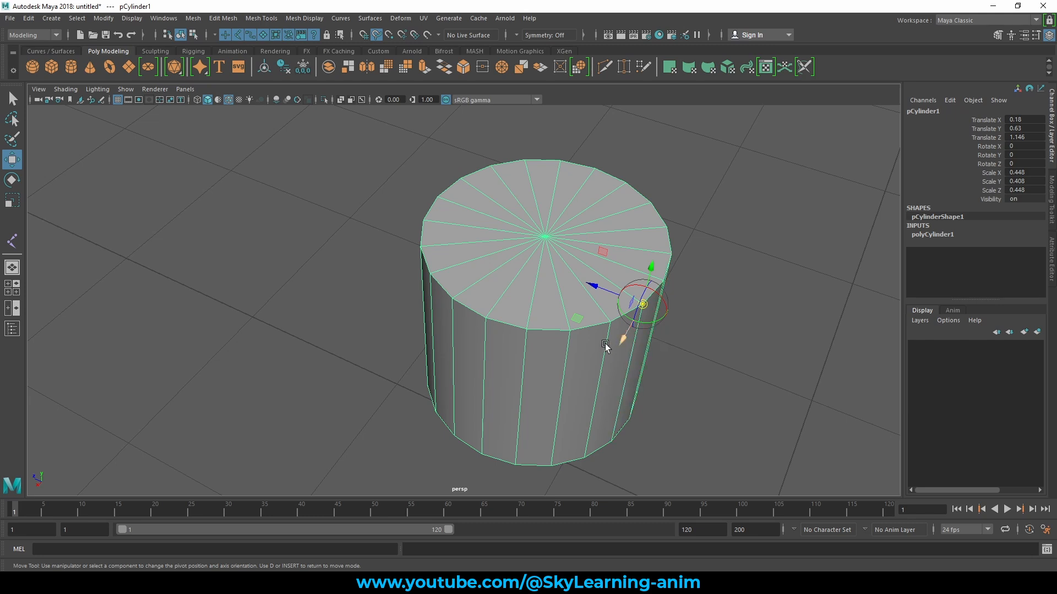
pyautogui.moveTo(621, 336); pyautogui.dragTo(547, 351)
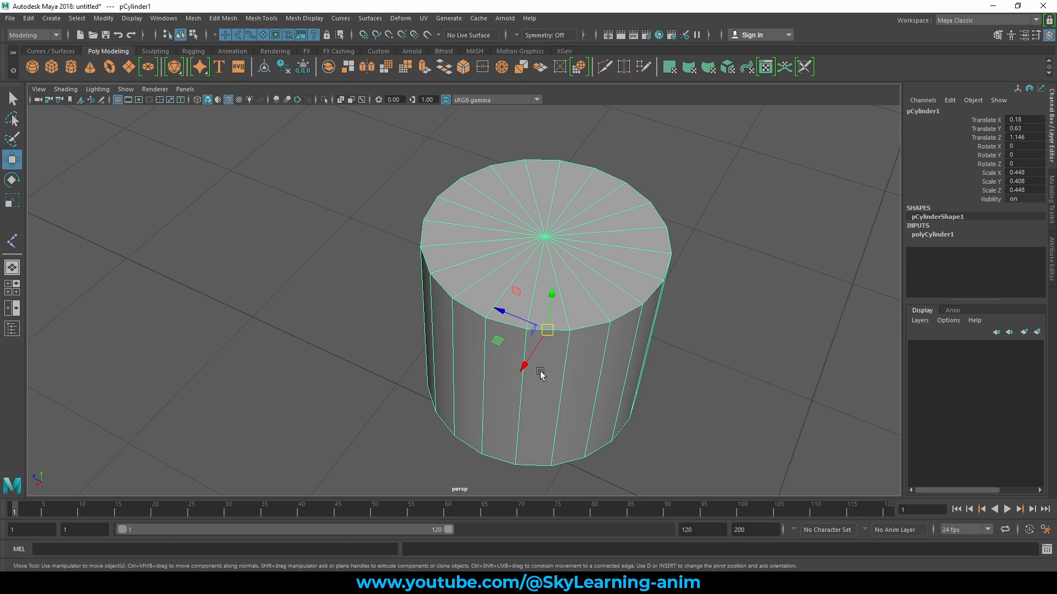
pyautogui.press('d')
pyautogui.press('c')
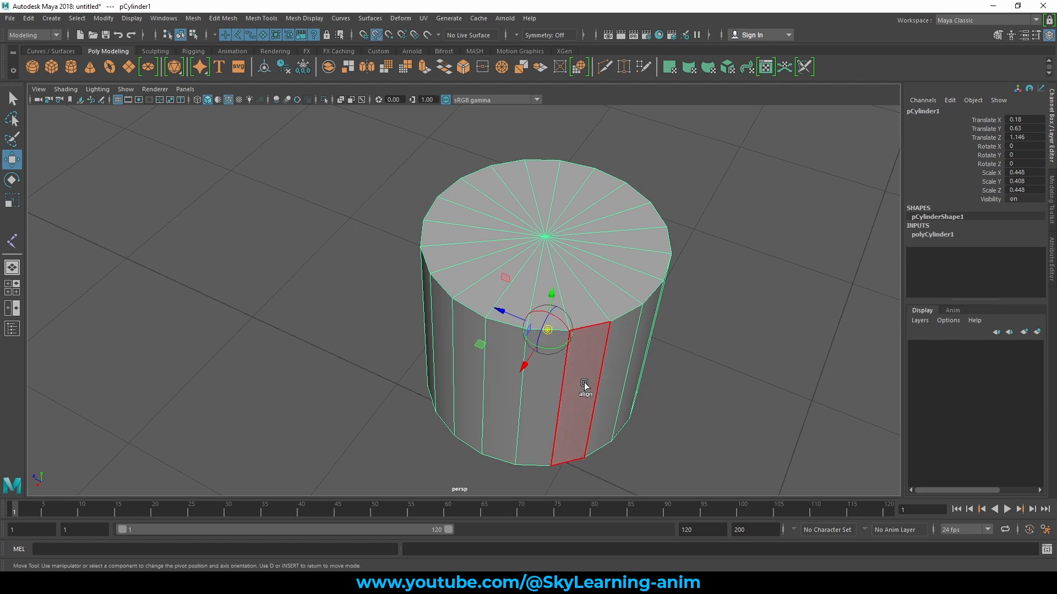
pyautogui.moveTo(562, 377); pyautogui.dragTo(559, 401)
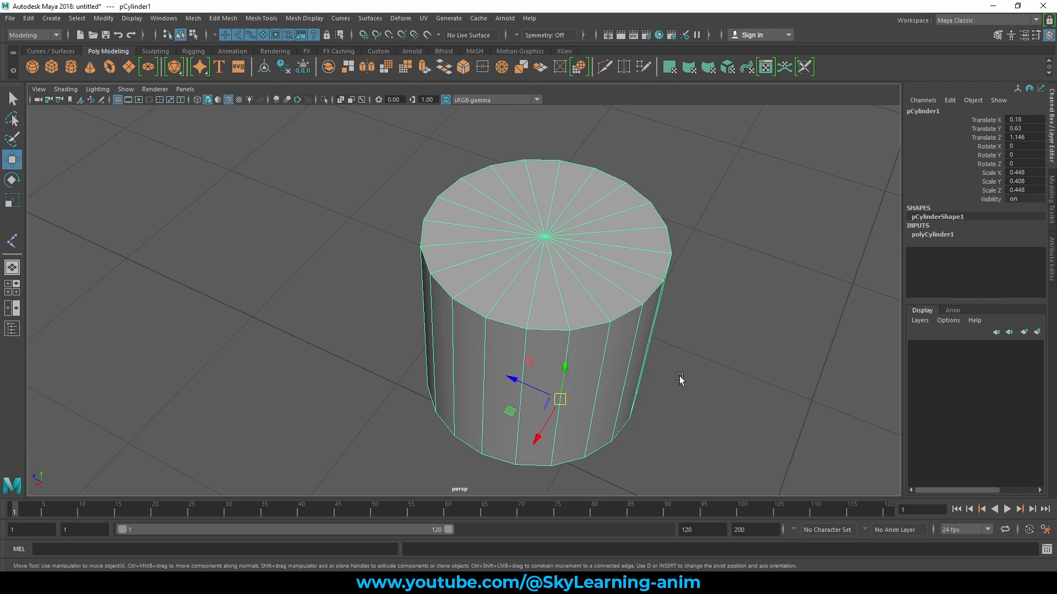
# - Rotate the cylinder around its side-edge pivot as a test, undo it, and return to the Move tool
pyautogui.keyDown('alt'); pyautogui.moveTo(681, 379); pyautogui.dragTo(567, 330); pyautogui.keyUp('alt')
pyautogui.press('e')
pyautogui.hotkey('ctrl', 'z')
pyautogui.press('w')
# - Show the Curves / Surfaces tool set and select both the cylinder and the cube
pyautogui.scroll(-5, 608, 389)
pyautogui.scroll(-5, 653, 331)
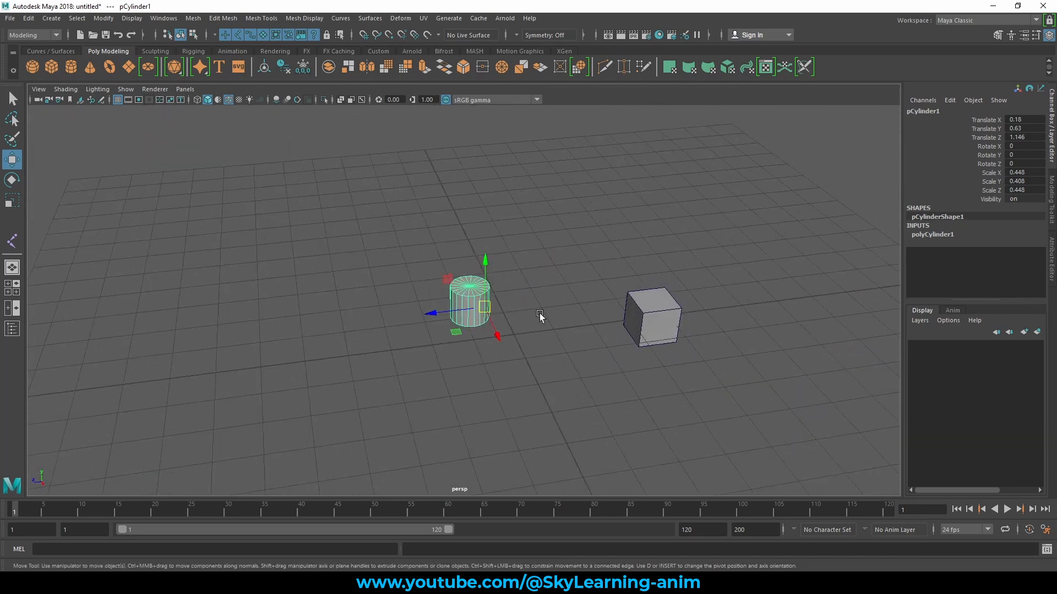
pyautogui.click(51, 50)
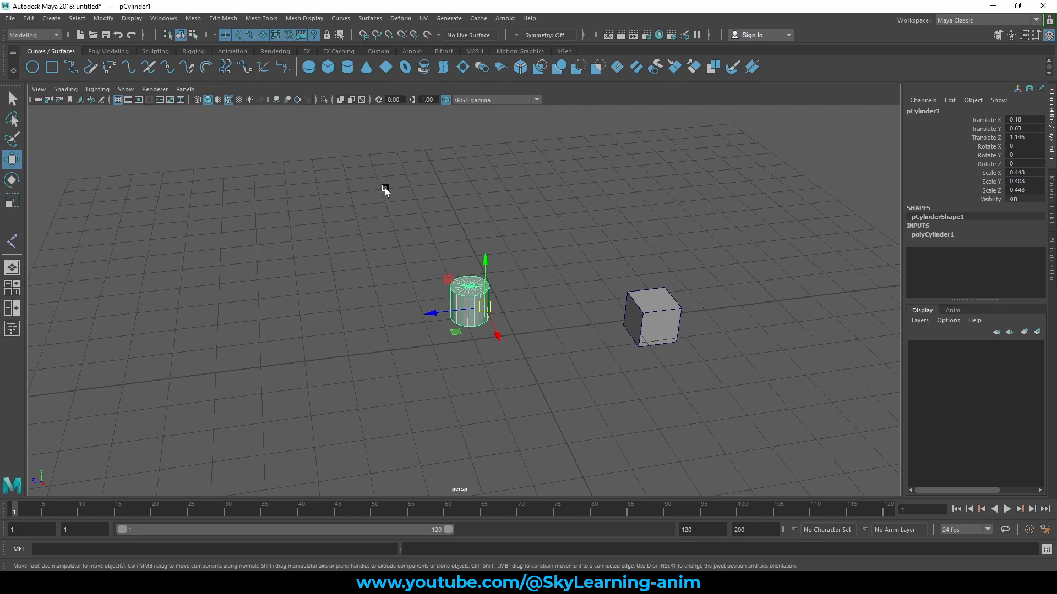
pyautogui.moveTo(329, 207); pyautogui.dragTo(665, 351)
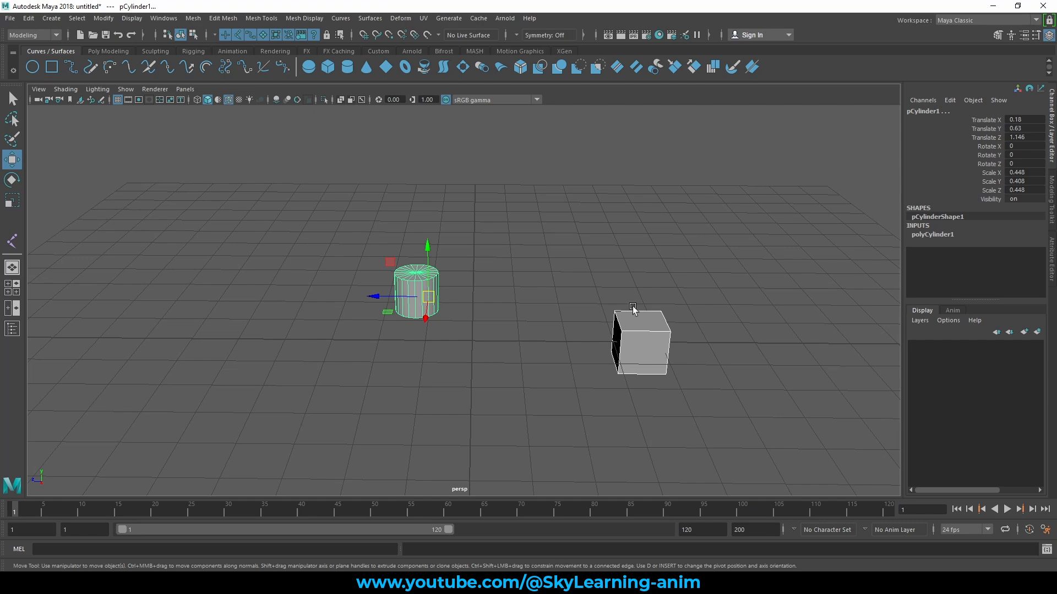
pyautogui.keyDown('alt'); pyautogui.moveTo(467, 333); pyautogui.dragTo(558, 344); pyautogui.keyUp('alt')
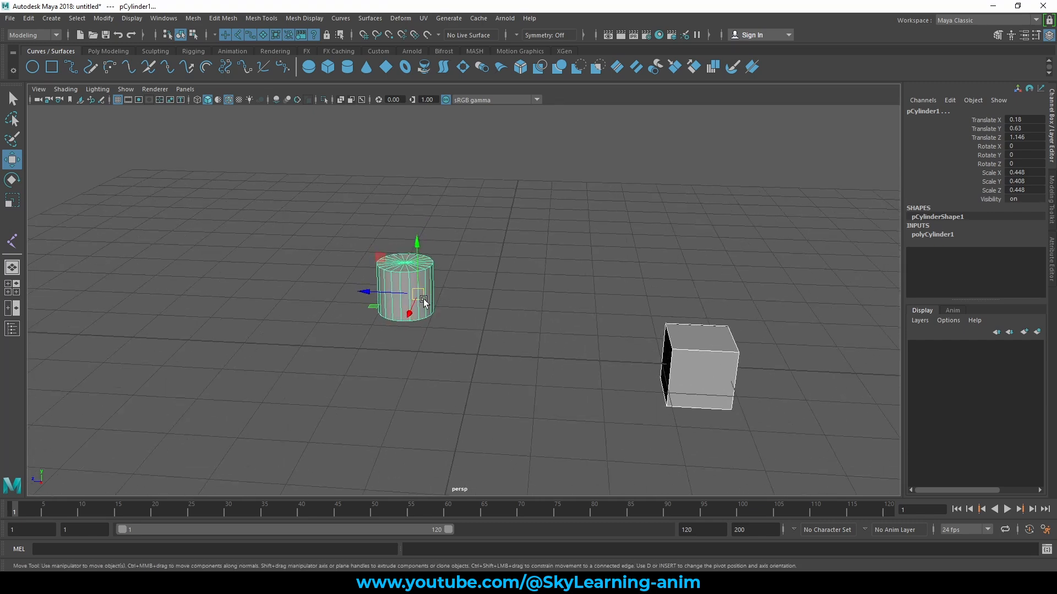
# - Move the cylinder and the cube together above the grid, placing the cylinder at about -0.573, 3.823, 5.833
pyautogui.scroll(-4, 464, 307)
pyautogui.moveTo(357, 230); pyautogui.dragTo(774, 471)
pyautogui.moveTo(436, 300); pyautogui.dragTo(278, 183)
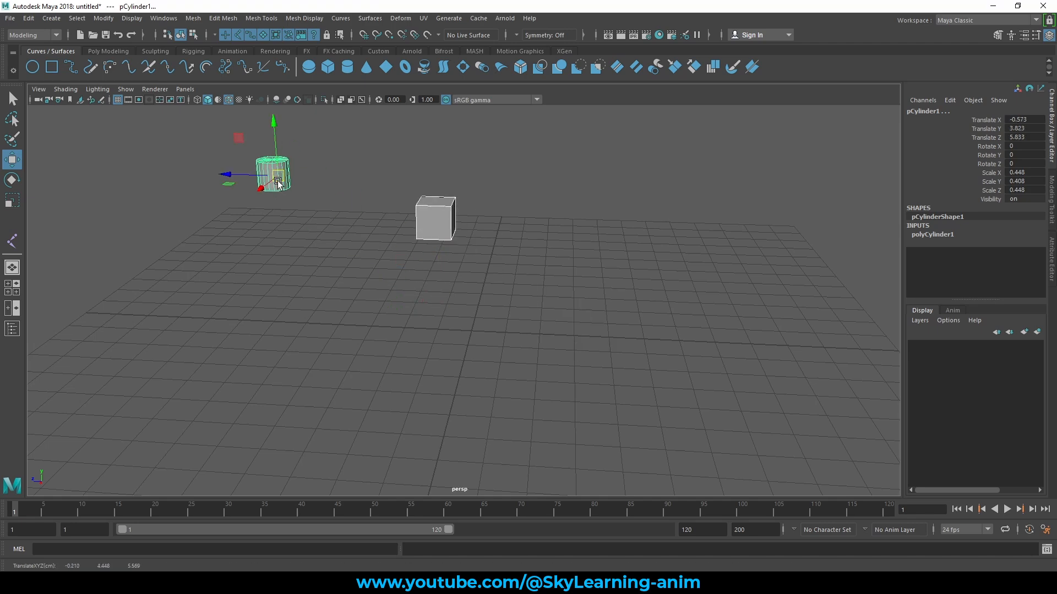
# - Select only the cylinder and move it freely to about -1.171, 5.185, 3.048
pyautogui.scroll(-3, 278, 183)
pyautogui.click(318, 175)
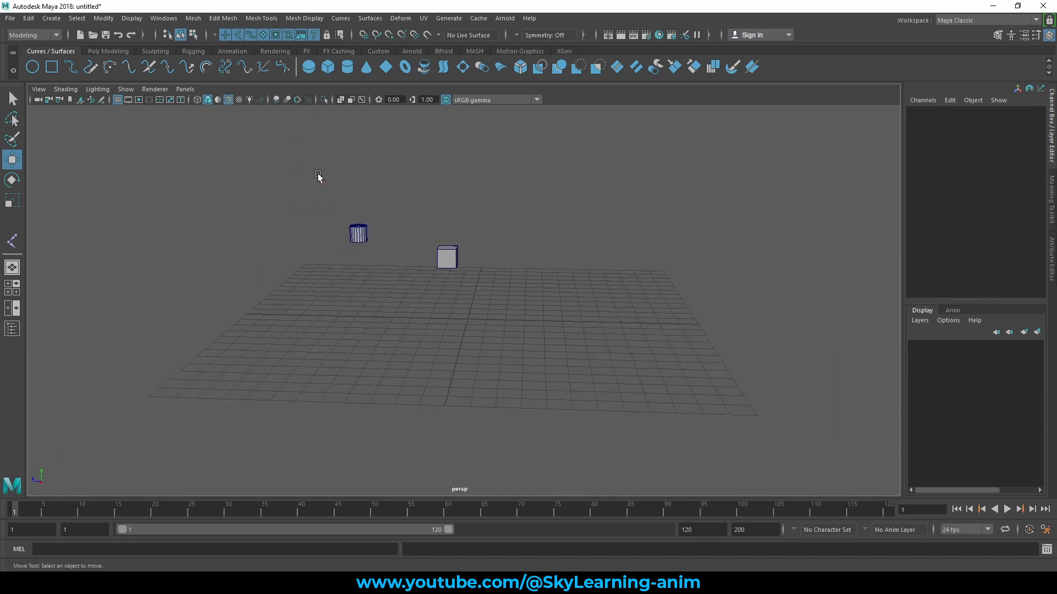
pyautogui.click(366, 234)
pyautogui.click(371, 231)
pyautogui.click(359, 231)
pyautogui.moveTo(358, 232); pyautogui.dragTo(414, 204)
pyautogui.scroll(3, 487, 336)
# - Select the cylinder and the cube and snap their pivots to the grid origin with grid snapping
pyautogui.keyDown('alt'); pyautogui.moveTo(519, 285); pyautogui.dragTo(533, 331, button='middle'); pyautogui.keyUp('alt')
pyautogui.moveTo(304, 145); pyautogui.dragTo(512, 388)
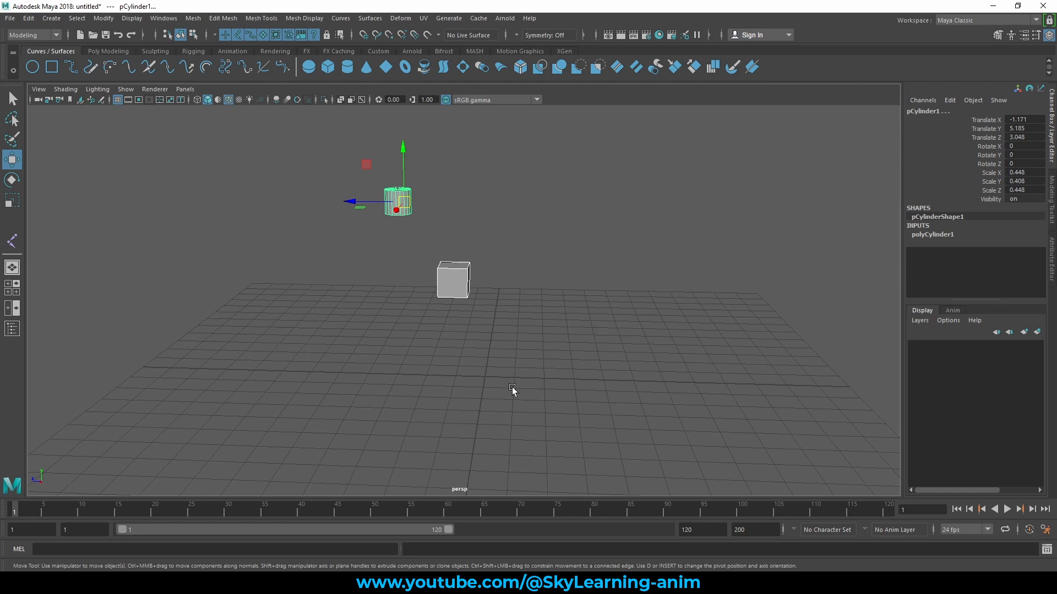
pyautogui.press('d')
pyautogui.press('x')
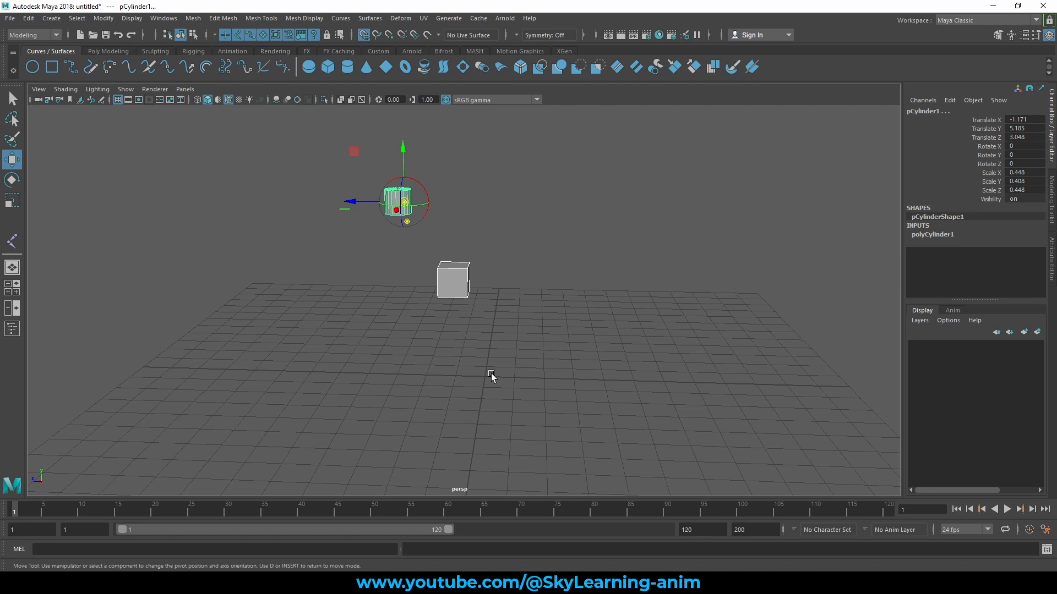
pyautogui.moveTo(491, 374); pyautogui.dragTo(485, 377, button='middle')
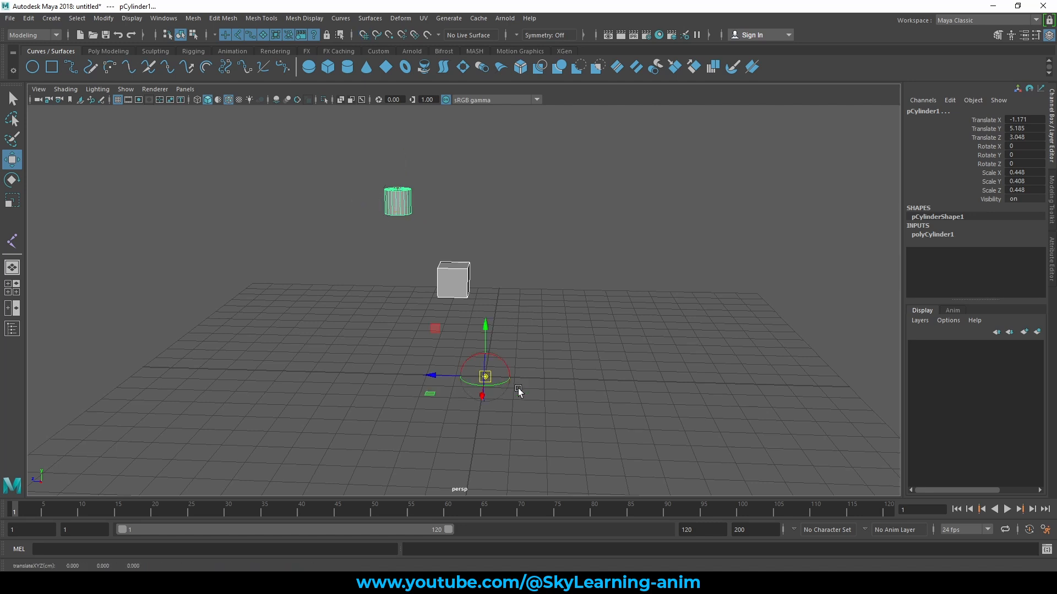
# - Select the cube and the cylinder alternately to compare the pivot position of each object
pyautogui.moveTo(361, 159); pyautogui.dragTo(494, 300)
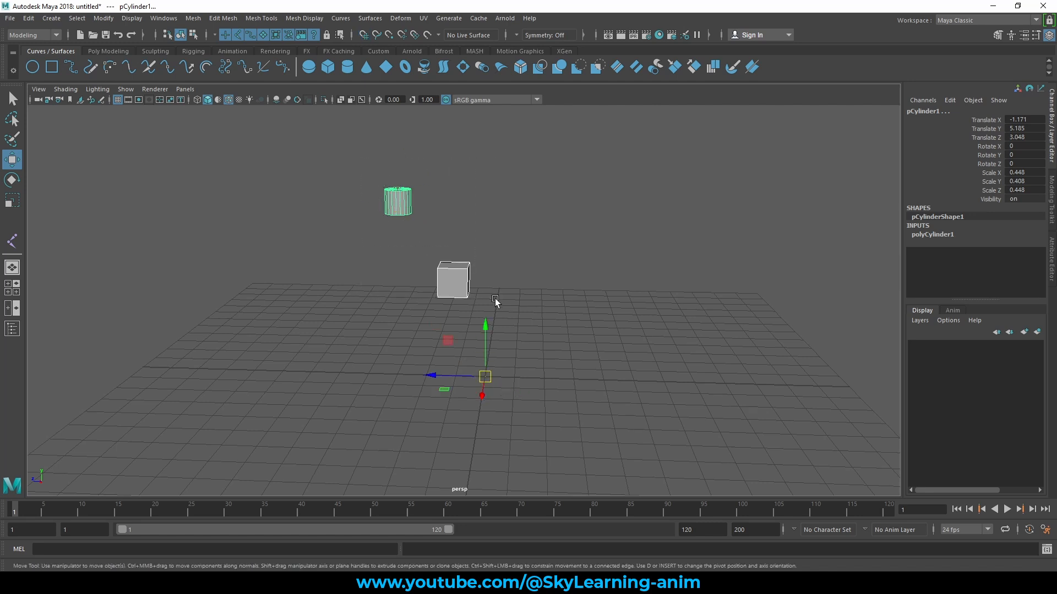
pyautogui.click(462, 275)
pyautogui.click(394, 198)
pyautogui.click(439, 264)
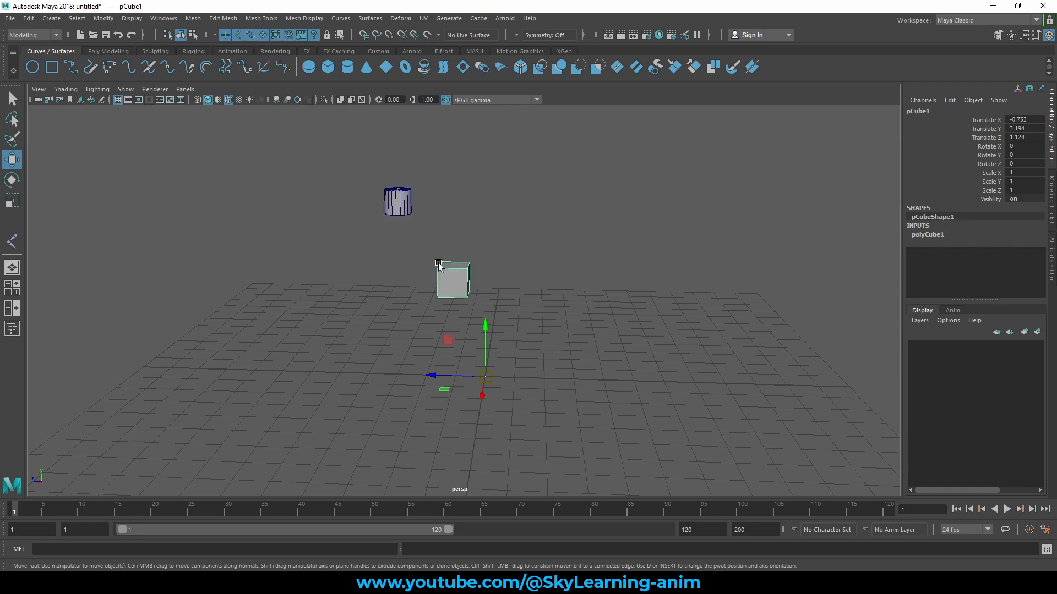
pyautogui.click(379, 193)
pyautogui.click(444, 268)
pyautogui.click(406, 213)
pyautogui.click(455, 286)
pyautogui.keyDown('alt'); pyautogui.moveTo(455, 285); pyautogui.dragTo(542, 323); pyautogui.keyUp('alt')
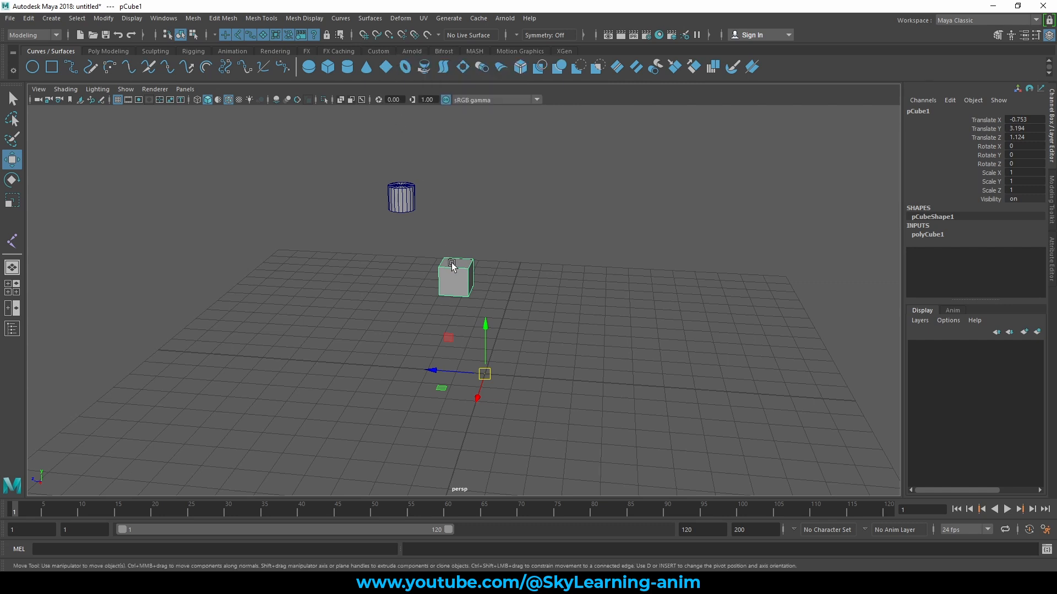
# - Move the cube along X with grid snapping to Translate X -1.753
pyautogui.press('x')
pyautogui.moveTo(485, 374)
pyautogui.mouseDown()
pyautogui.moveTo(630, 391)
pyautogui.moveTo(666, 364)
pyautogui.moveTo(654, 330)
pyautogui.moveTo(503, 322)
pyautogui.moveTo(434, 405)
pyautogui.moveTo(668, 371)
pyautogui.moveTo(480, 361)
pyautogui.mouseUp()
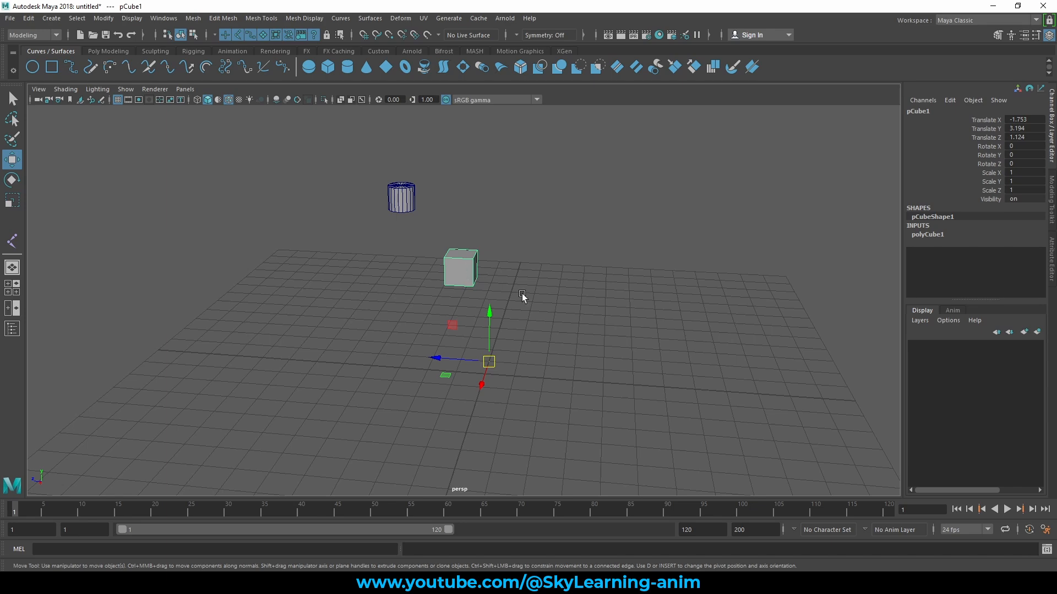
pyautogui.keyDown('alt'); pyautogui.moveTo(522, 293); pyautogui.dragTo(569, 309, button='right'); pyautogui.keyUp('alt')
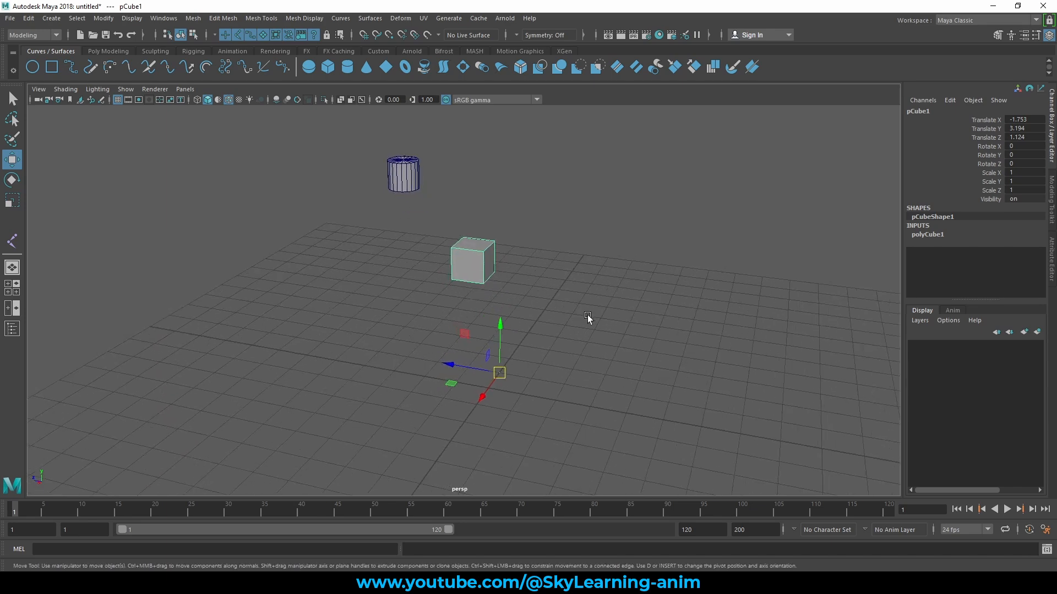
# - Snap the cube's pivot to a grid intersection well away from the cube and the origin
pyautogui.press('d')
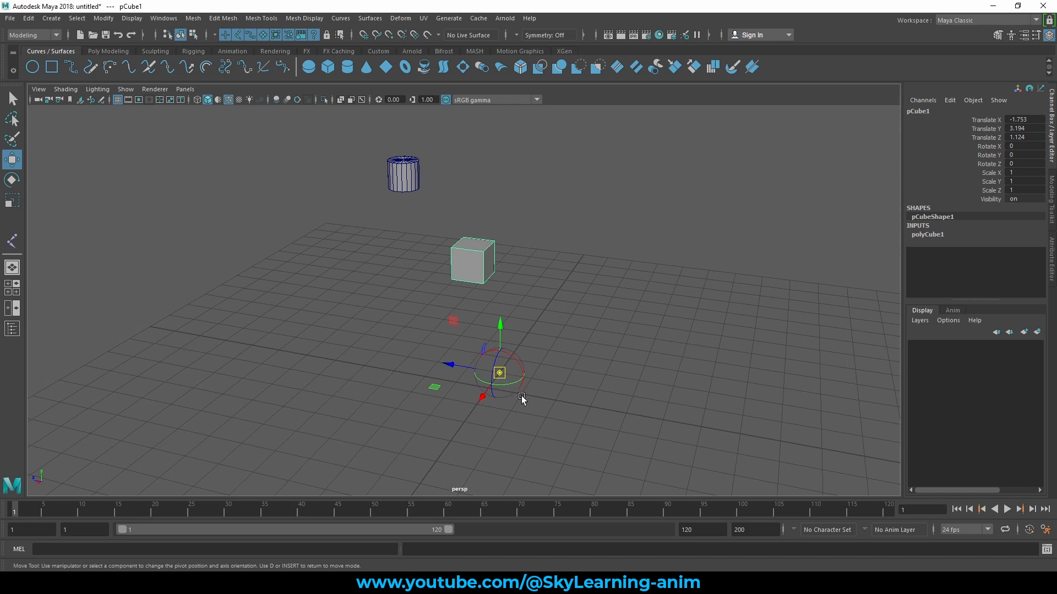
pyautogui.press('x')
pyautogui.moveTo(561, 412); pyautogui.dragTo(714, 377, button='middle')
# - Scale the cube uniformly by about 1.079 around its distant pivot as a test, and undo the scaling
pyautogui.press('r')
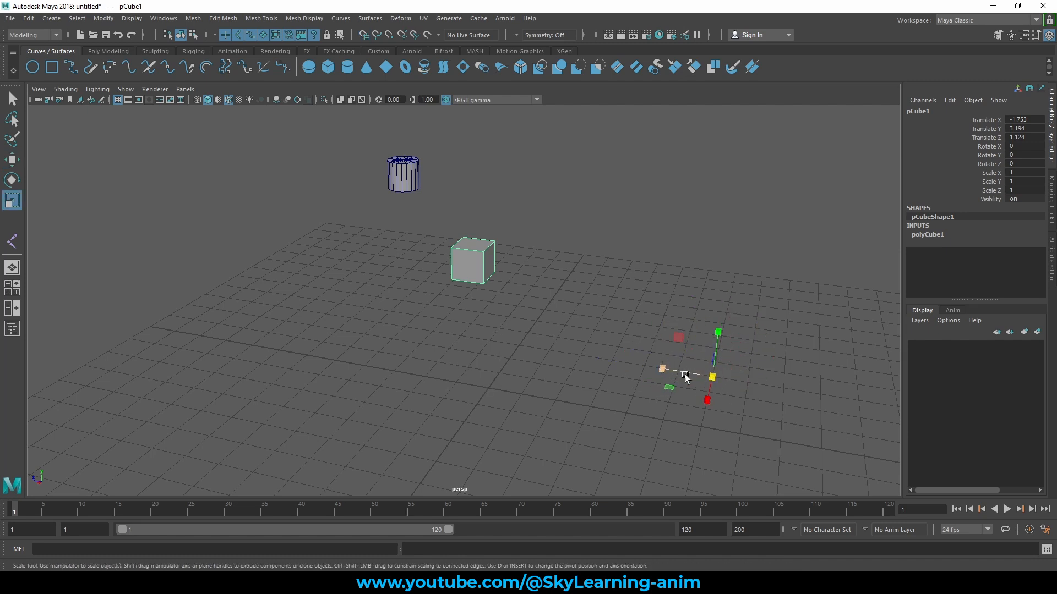
pyautogui.moveTo(712, 378)
pyautogui.mouseDown()
pyautogui.moveTo(569, 367)
pyautogui.moveTo(785, 384)
pyautogui.moveTo(677, 386)
pyautogui.moveTo(727, 384)
pyautogui.mouseUp()
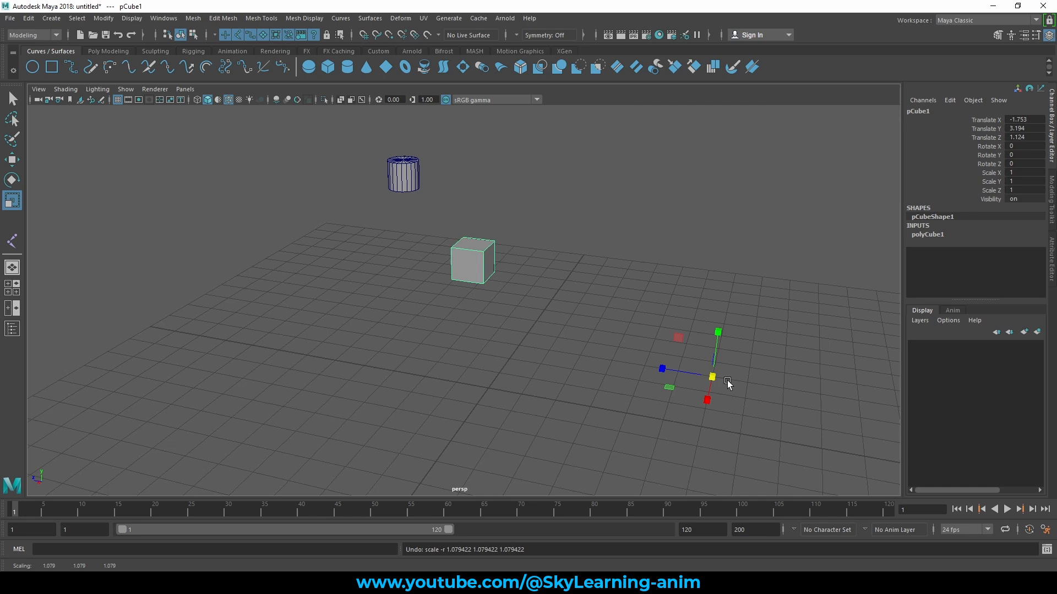
pyautogui.press('w')
# - Select the cylinder and the cube together to inspect the pivot used for both
pyautogui.moveTo(606, 314)
pyautogui.keyDown('alt'); pyautogui.mouseDown()
pyautogui.moveTo(647, 293)
pyautogui.moveTo(632, 290)
pyautogui.moveTo(602, 324)
pyautogui.mouseUp(); pyautogui.keyUp('alt')
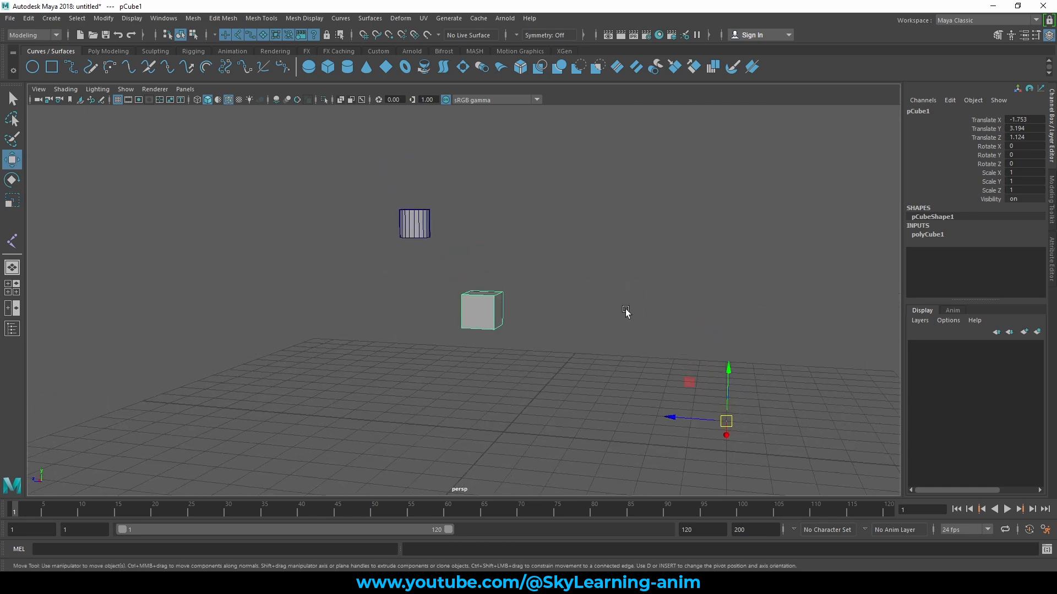
pyautogui.moveTo(354, 184); pyautogui.dragTo(572, 416)
pyautogui.keyDown('alt'); pyautogui.moveTo(639, 354); pyautogui.dragTo(644, 361); pyautogui.keyUp('alt')
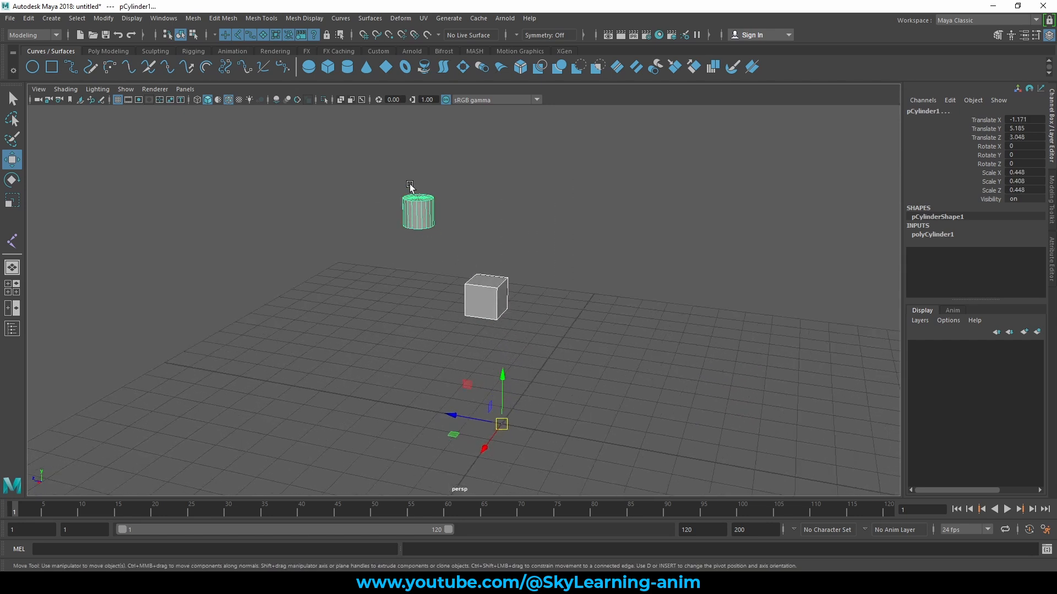
# - Switch the cylinder to vertex mode and pull one top-rim vertex outward into a spike
pyautogui.moveTo(428, 211); pyautogui.dragTo(377, 210, button='right')
pyautogui.click(418, 200)
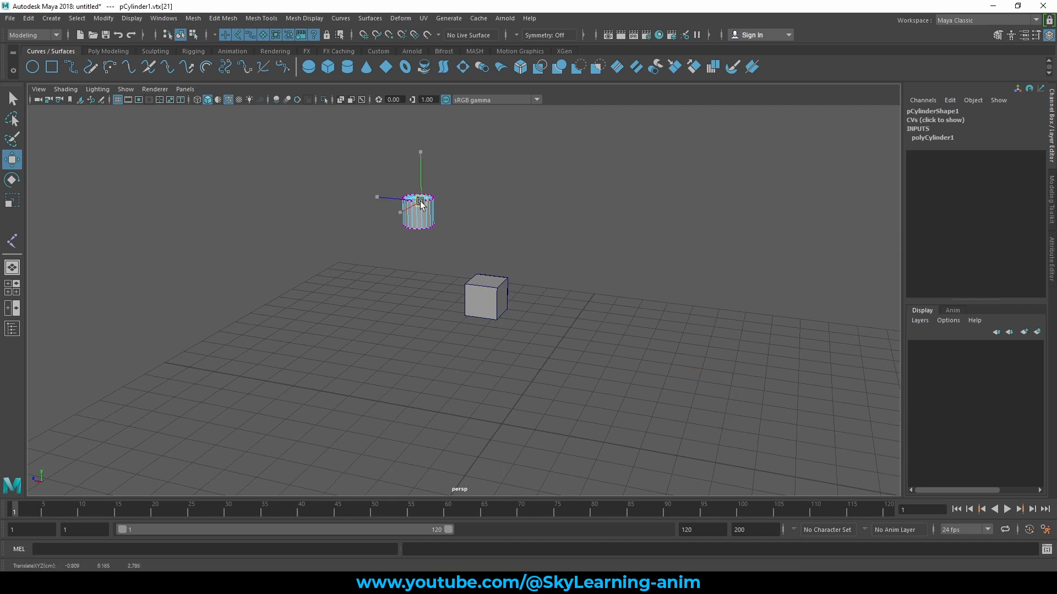
pyautogui.moveTo(420, 204); pyautogui.dragTo(473, 218)
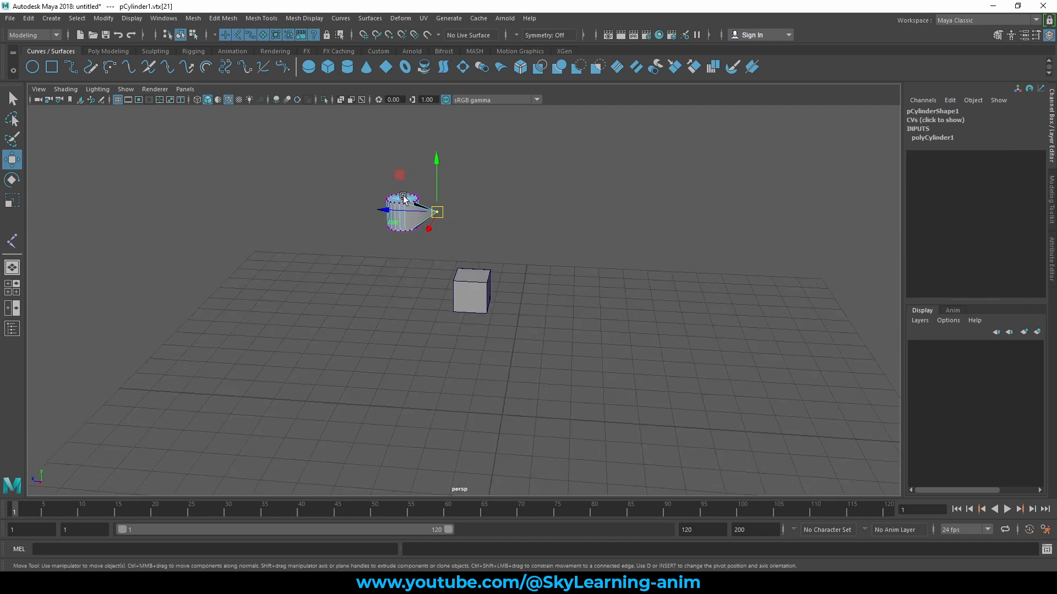
# - Return the cylinder to object mode and select the whole object
pyautogui.moveTo(404, 198); pyautogui.dragTo(462, 179, button='right')
pyautogui.click(516, 171)
pyautogui.click(414, 208)
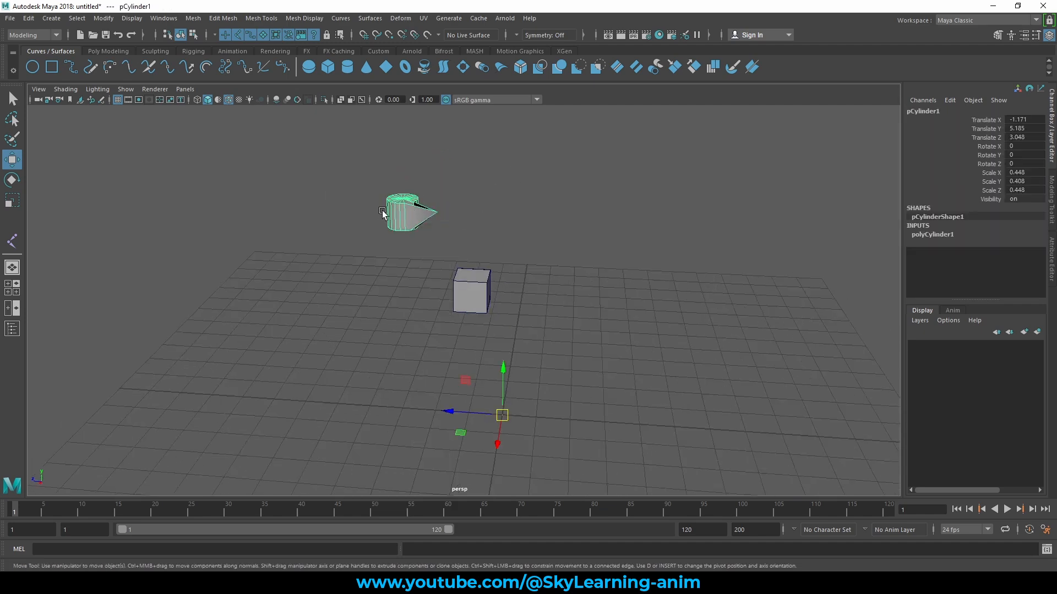
pyautogui.keyDown('alt'); pyautogui.moveTo(524, 281); pyautogui.dragTo(464, 257); pyautogui.keyUp('alt')
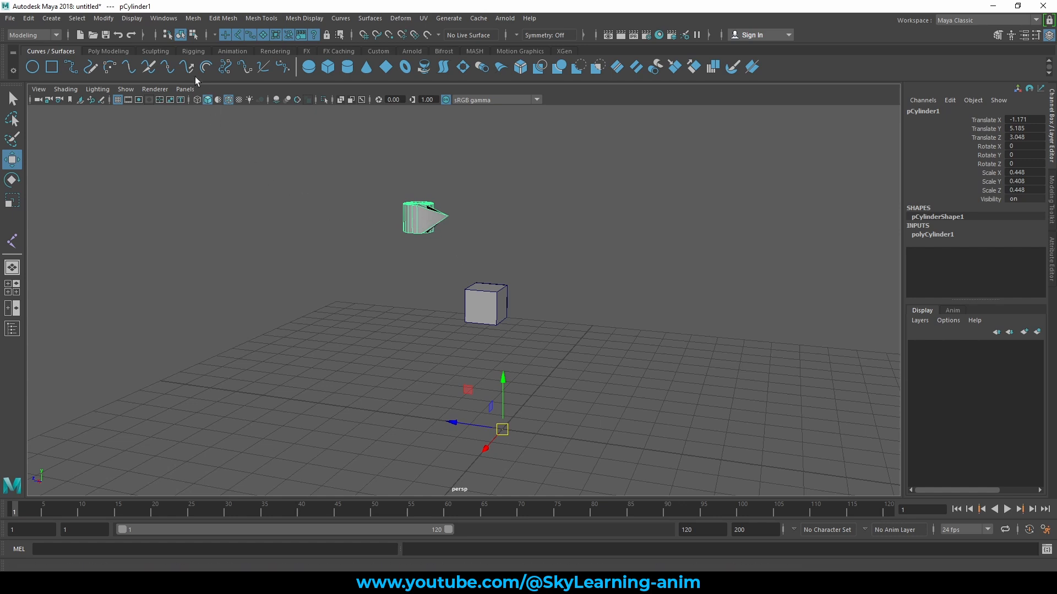
# - Center the pivot of the spiked cylinder and check its position relative to the mesh from above
pyautogui.click(104, 20)
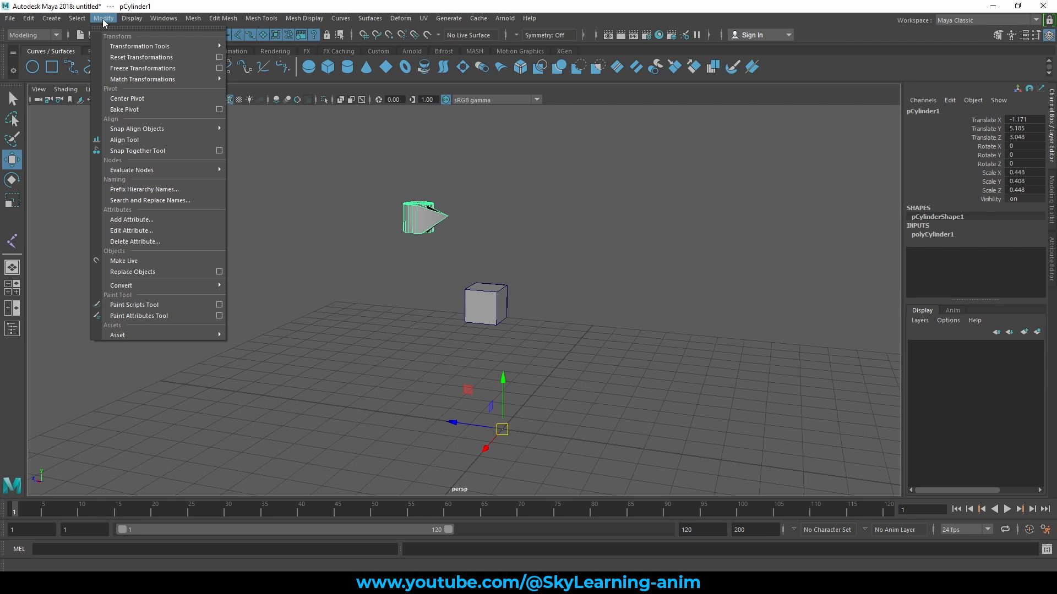
pyautogui.click(140, 102)
pyautogui.keyDown('alt'); pyautogui.moveTo(462, 214); pyautogui.dragTo(501, 253); pyautogui.keyUp('alt')
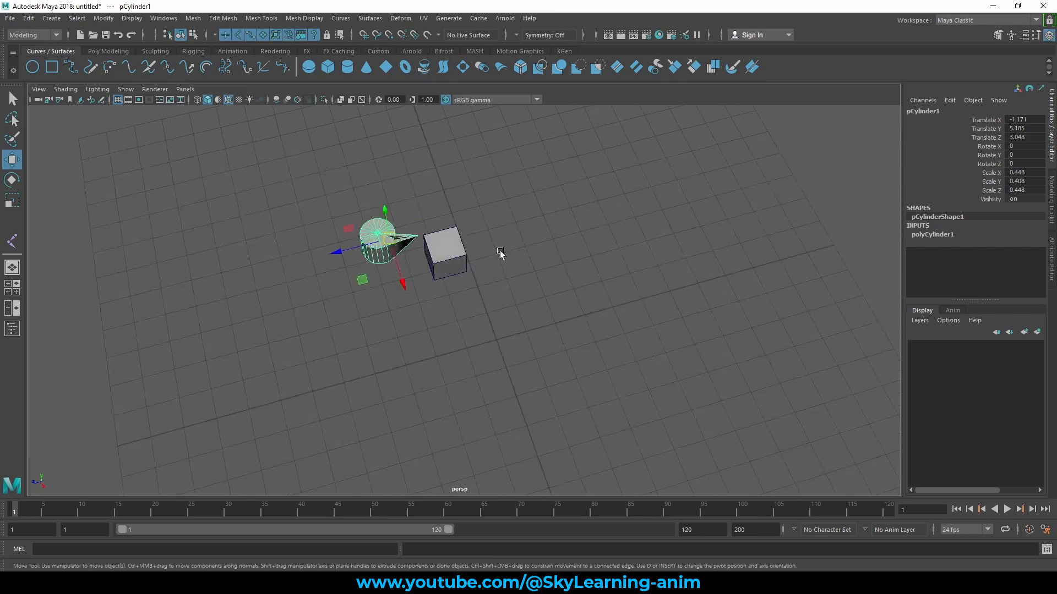
pyautogui.keyDown('alt'); pyautogui.moveTo(500, 254); pyautogui.dragTo(528, 262, button='middle'); pyautogui.keyUp('alt')
pyautogui.keyDown('alt'); pyautogui.moveTo(528, 262); pyautogui.dragTo(474, 274); pyautogui.keyUp('alt')
pyautogui.keyDown('alt'); pyautogui.moveTo(474, 273); pyautogui.dragTo(691, 332, button='right'); pyautogui.keyUp('alt')
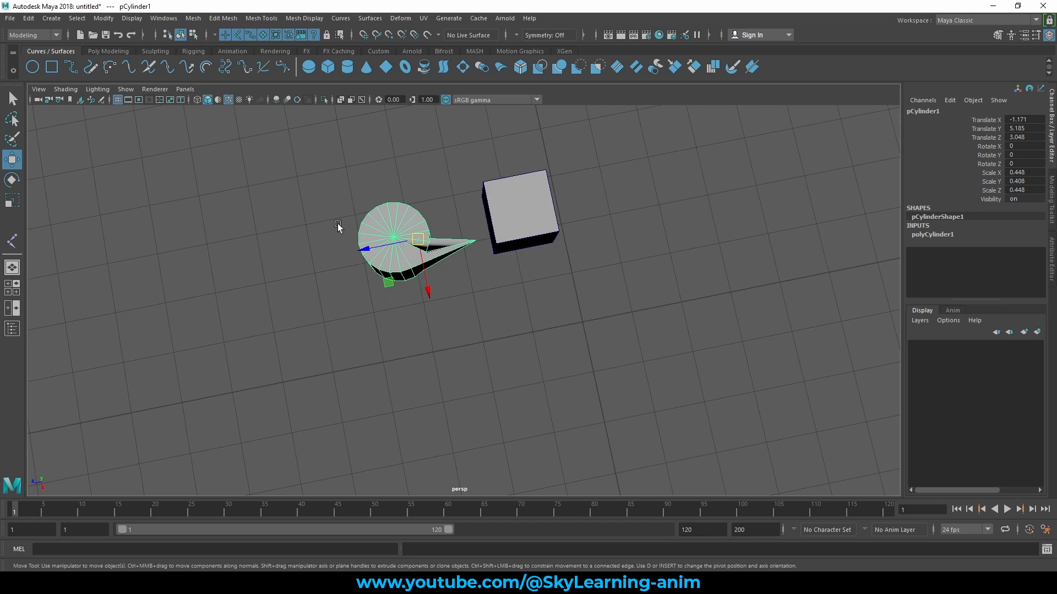
pyautogui.keyDown('alt'); pyautogui.moveTo(441, 214); pyautogui.dragTo(448, 232); pyautogui.keyUp('alt')
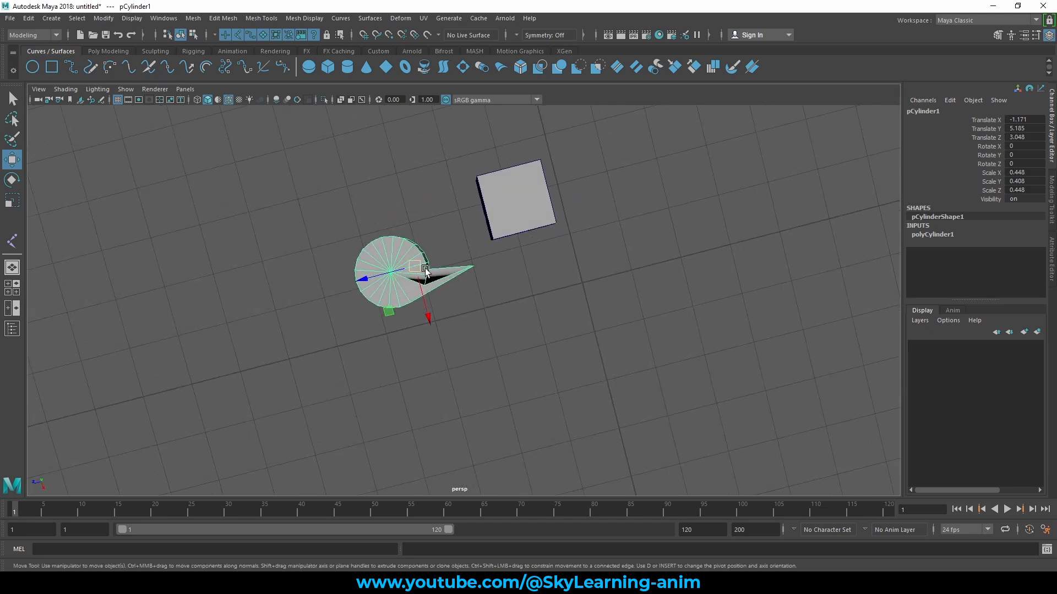
pyautogui.keyDown('alt'); pyautogui.moveTo(451, 275); pyautogui.dragTo(548, 264); pyautogui.keyUp('alt')
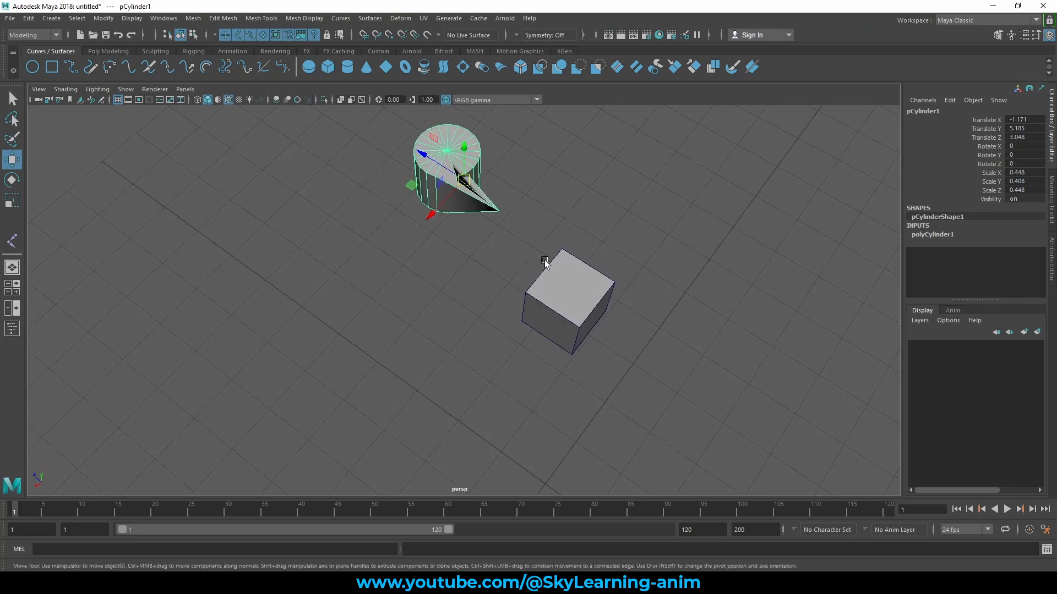
# - Select the cube and center its distant pivot on its own geometry
pyautogui.click(562, 278)
pyautogui.keyDown('alt'); pyautogui.moveTo(631, 290); pyautogui.dragTo(449, 278, button='middle'); pyautogui.keyUp('alt')
pyautogui.scroll(-5, 449, 278)
pyautogui.keyDown('alt'); pyautogui.moveTo(441, 298); pyautogui.dragTo(485, 276); pyautogui.keyUp('alt')
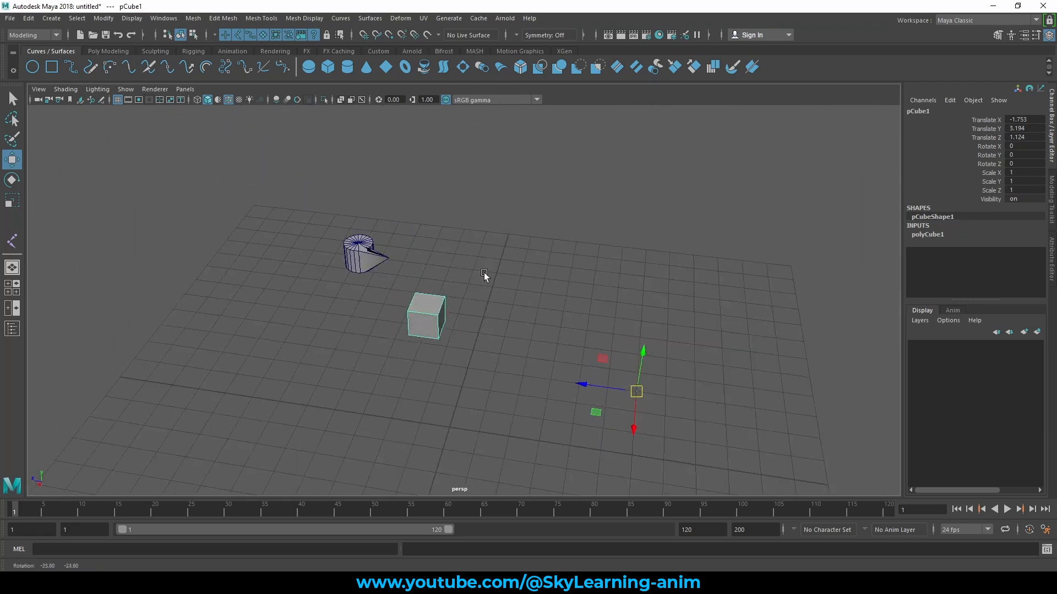
pyautogui.keyDown('alt'); pyautogui.moveTo(438, 311); pyautogui.dragTo(414, 291); pyautogui.keyUp('alt')
pyautogui.scroll(2, 434, 313)
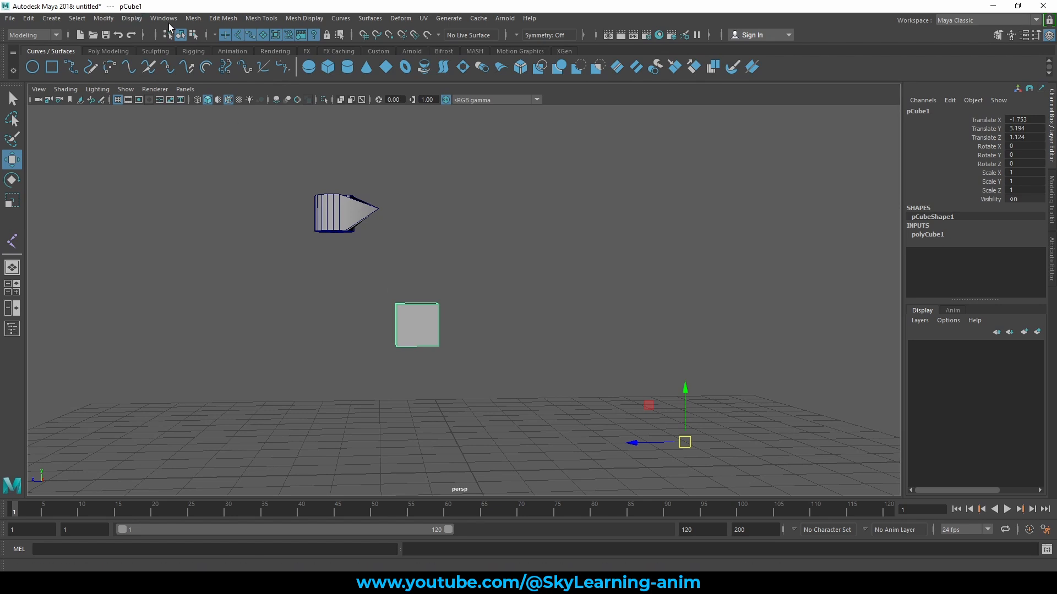
pyautogui.click(103, 18)
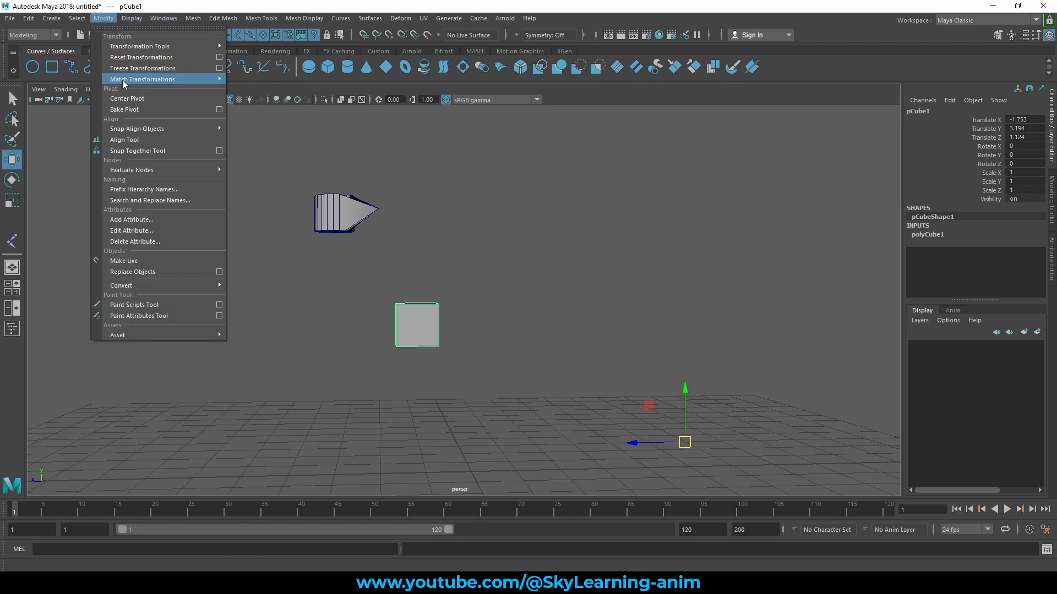
pyautogui.click(140, 102)
pyautogui.keyDown('alt'); pyautogui.moveTo(500, 254); pyautogui.dragTo(556, 312); pyautogui.keyUp('alt')
pyautogui.keyDown('alt'); pyautogui.moveTo(491, 242); pyautogui.dragTo(505, 338, button='middle'); pyautogui.keyUp('alt')
# - Select the cylinder and examine from several angles where its centered pivot sits relative to the round body and the spike
pyautogui.click(450, 285)
pyautogui.keyDown('alt'); pyautogui.moveTo(451, 285); pyautogui.dragTo(454, 329); pyautogui.keyUp('alt')
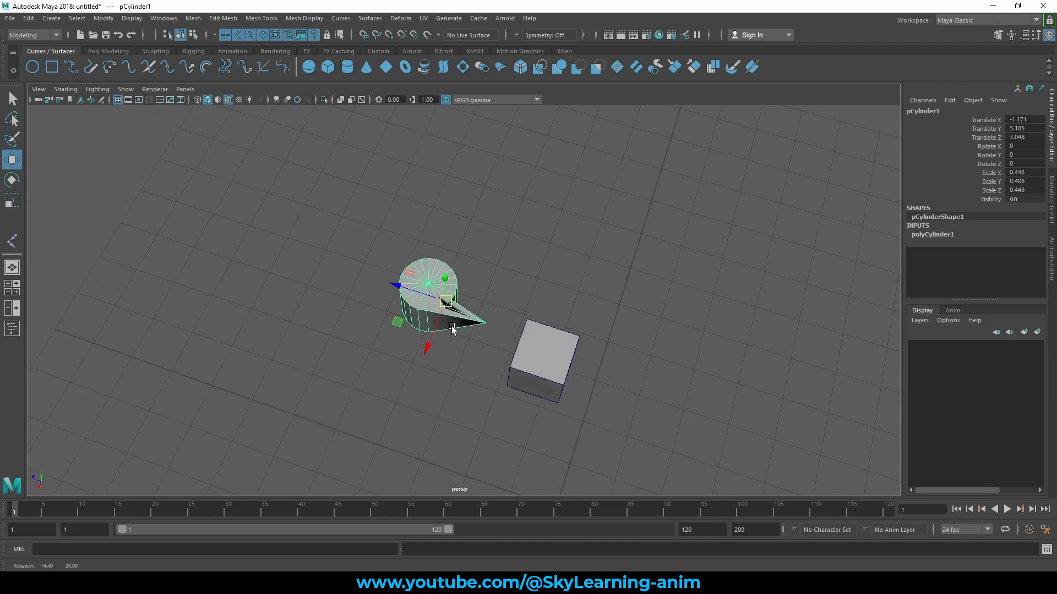
pyautogui.keyDown('alt'); pyautogui.moveTo(453, 329); pyautogui.dragTo(581, 342, button='right'); pyautogui.keyUp('alt')
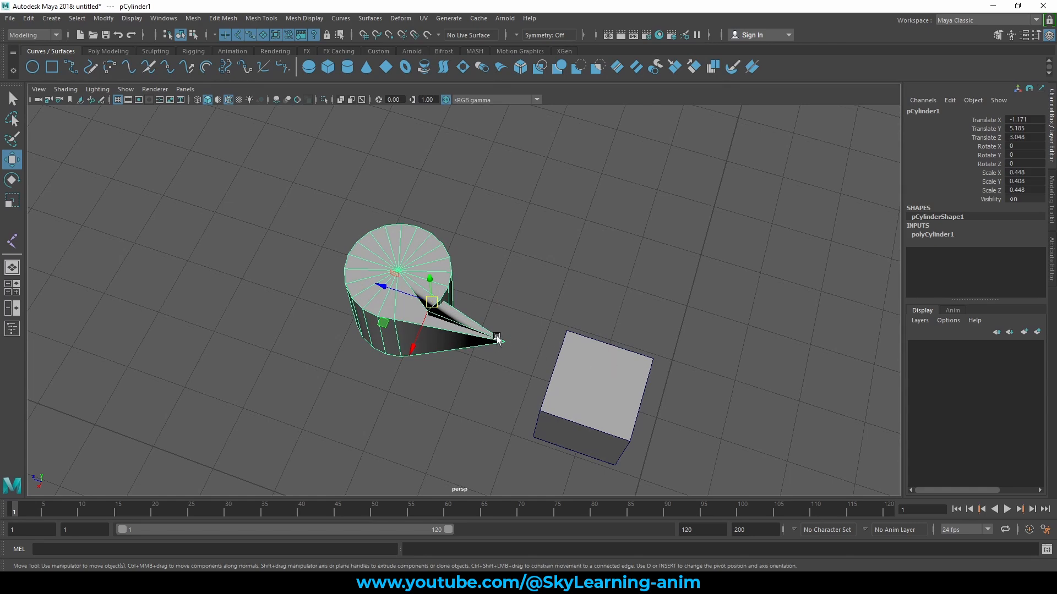
pyautogui.keyDown('alt'); pyautogui.moveTo(498, 345); pyautogui.dragTo(527, 254); pyautogui.keyUp('alt')
pyautogui.scroll(-10, 527, 255)
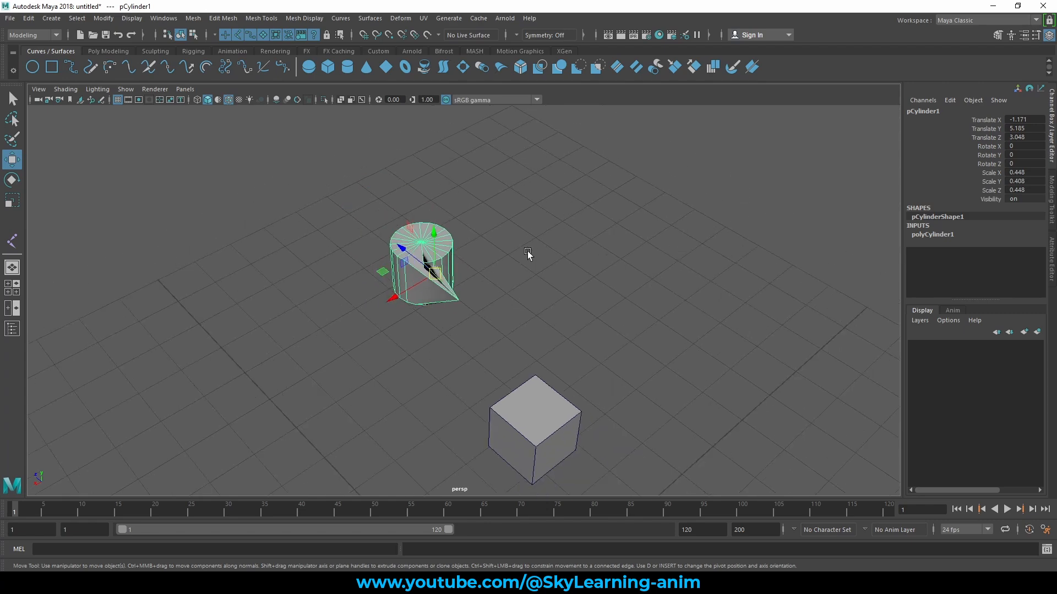
pyautogui.keyDown('alt'); pyautogui.moveTo(543, 291); pyautogui.dragTo(591, 296); pyautogui.keyUp('alt')
pyautogui.keyDown('alt'); pyautogui.moveTo(534, 309); pyautogui.dragTo(709, 348, button='right'); pyautogui.keyUp('alt')
pyautogui.keyDown('alt'); pyautogui.moveTo(710, 348); pyautogui.dragTo(590, 316, button='middle'); pyautogui.keyUp('alt')
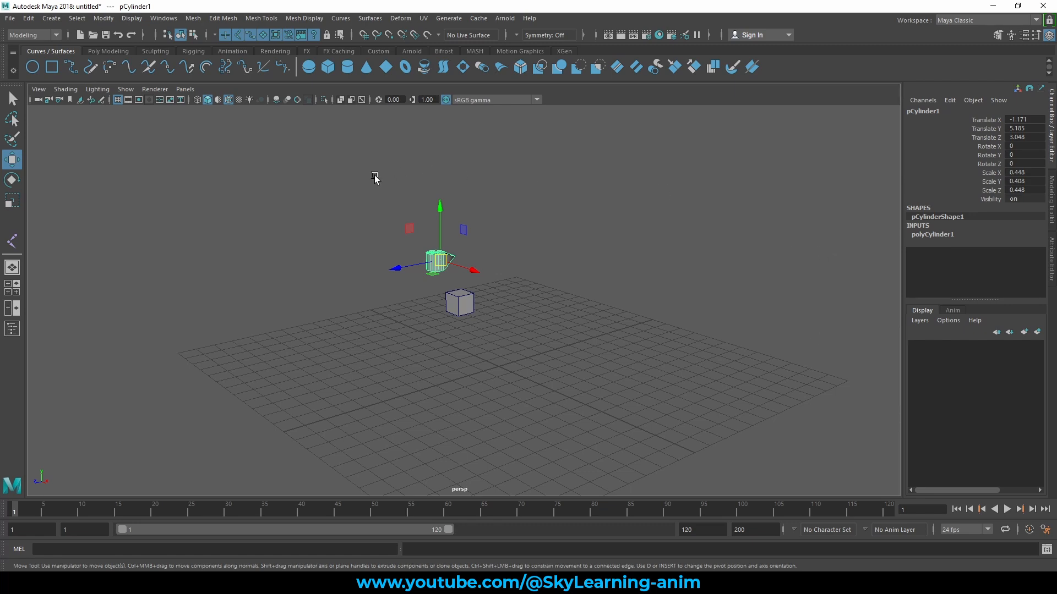
# - Cycle the viewport background through light grey, blue gradient and black, ending on the original dark grey
pyautogui.hotkey('alt', 'b')
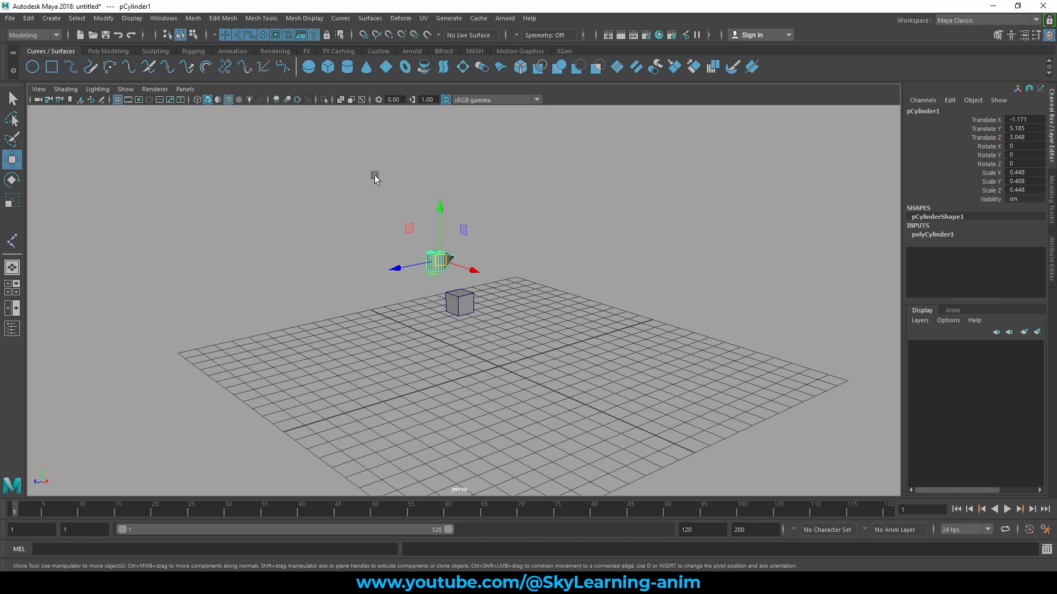
pyautogui.hotkey('alt', 'b')
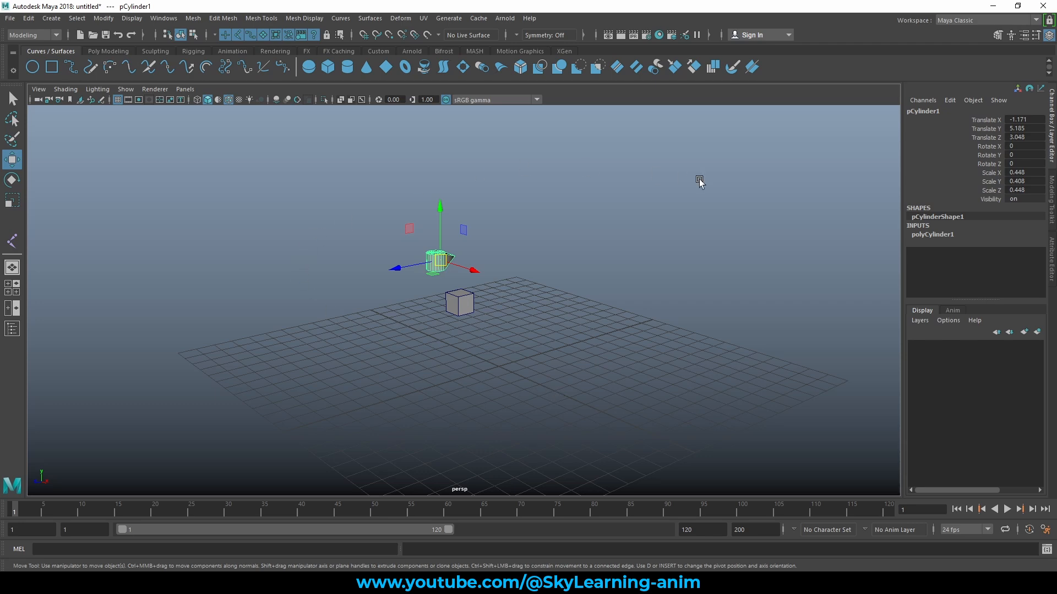
pyautogui.hotkey('alt', 'b')
pyautogui.hotkey('alt', 'b')
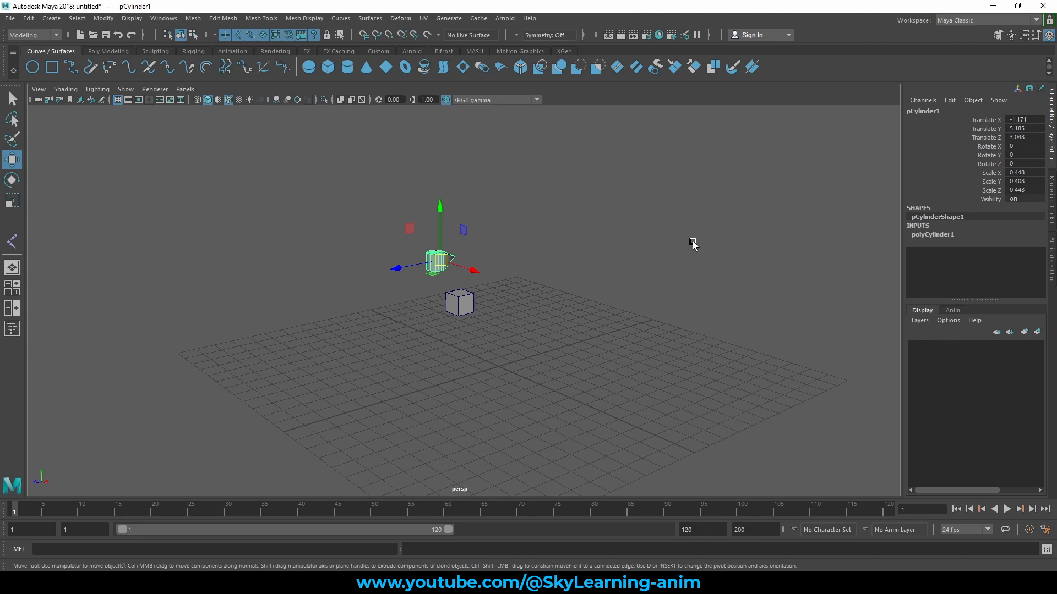
pyautogui.press('alt')
pyautogui.hotkey('alt', 'b')
pyautogui.hotkey('alt', 'b')
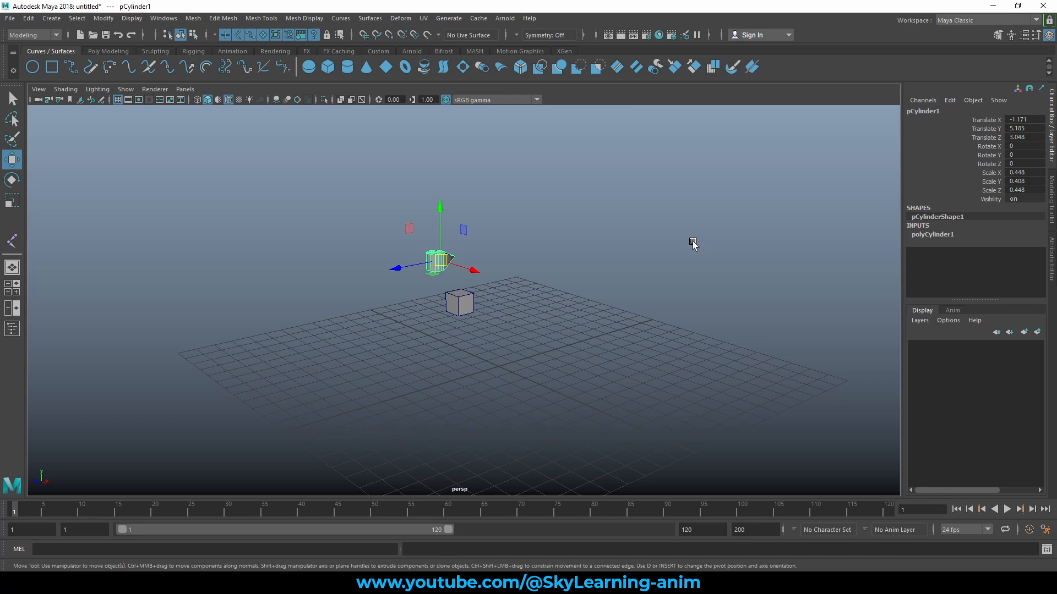
pyautogui.hotkey('alt', 'b')
pyautogui.hotkey('alt', 'b')
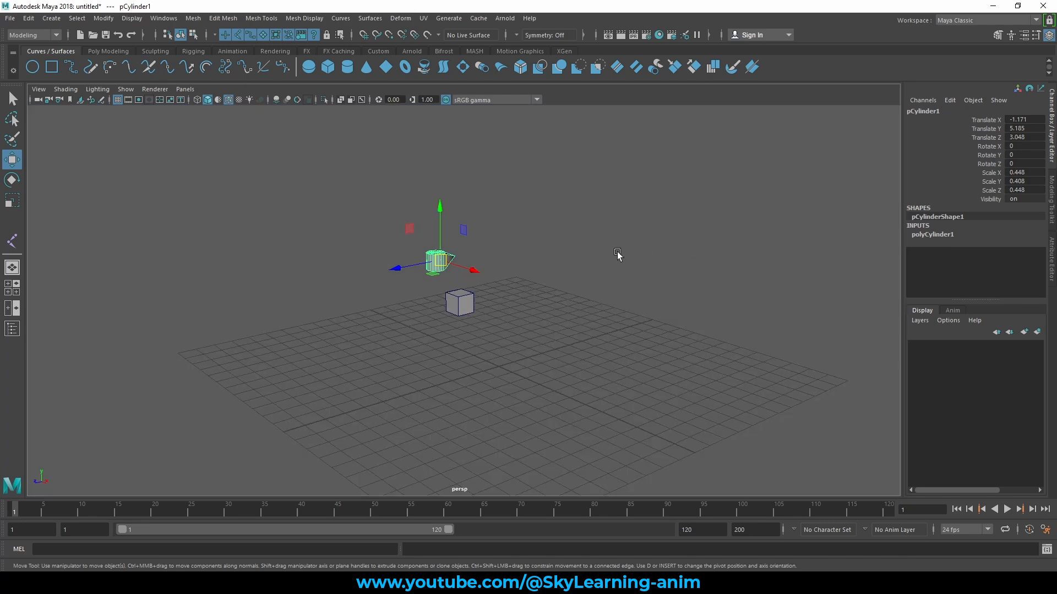
pyautogui.hotkey('alt', 'b')
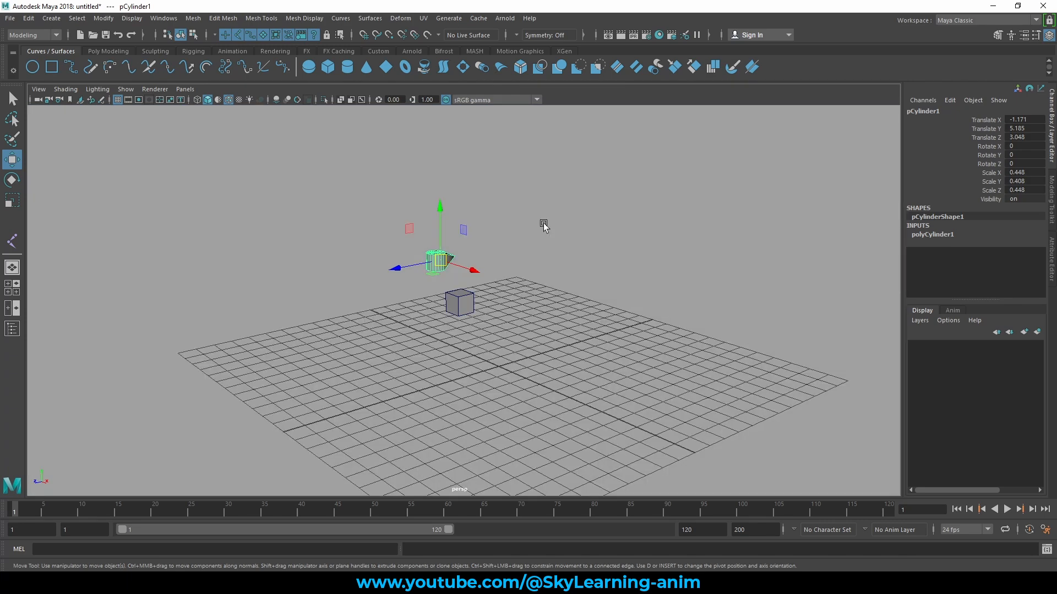
pyautogui.hotkey('alt', 'b')
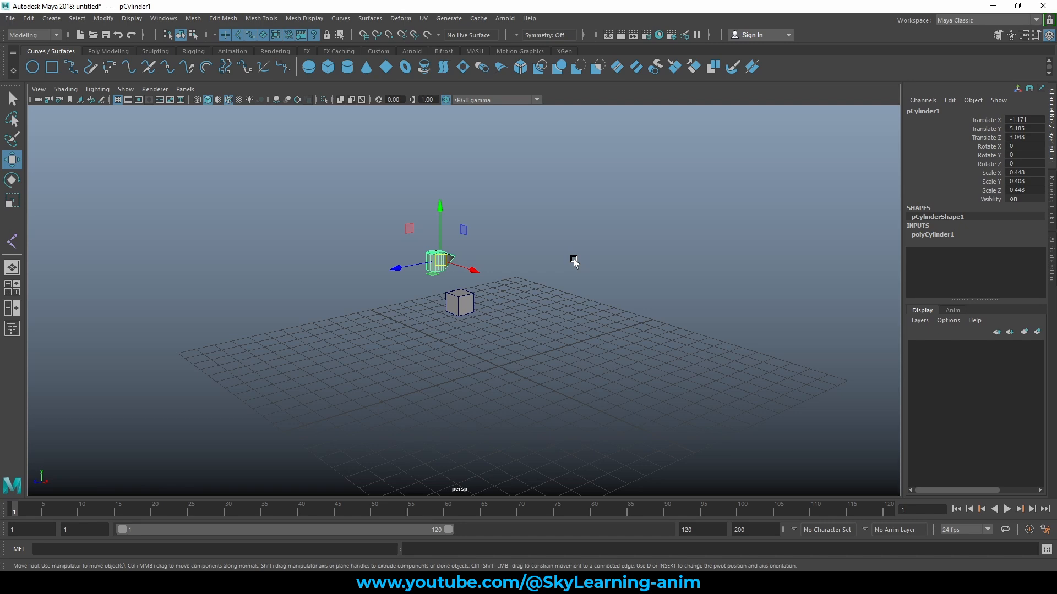
pyautogui.hotkey('alt', 'b')
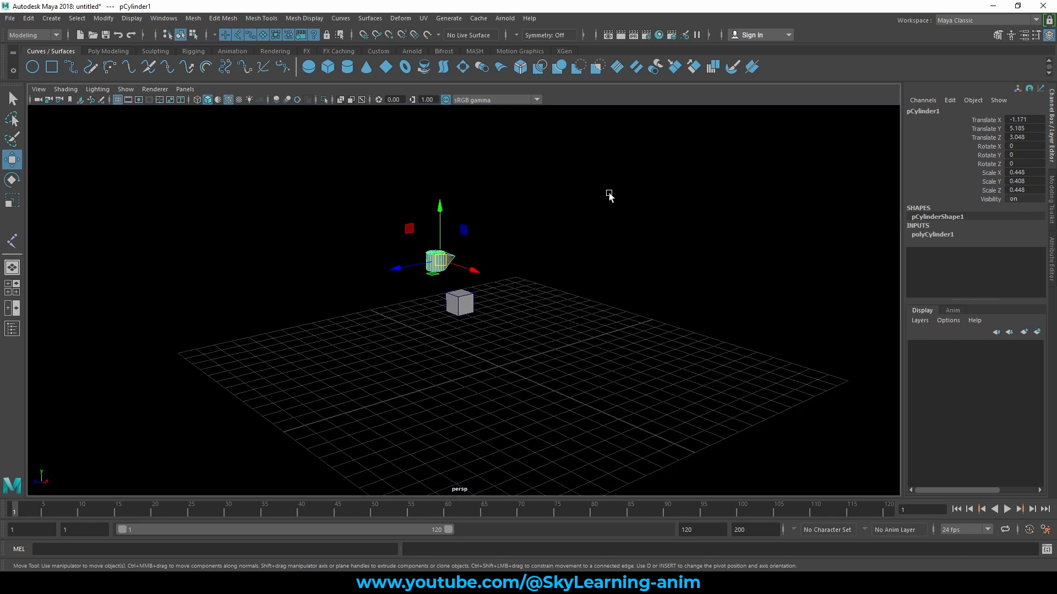
pyautogui.hotkey('alt', 'b')
pyautogui.scroll(2, 577, 255)
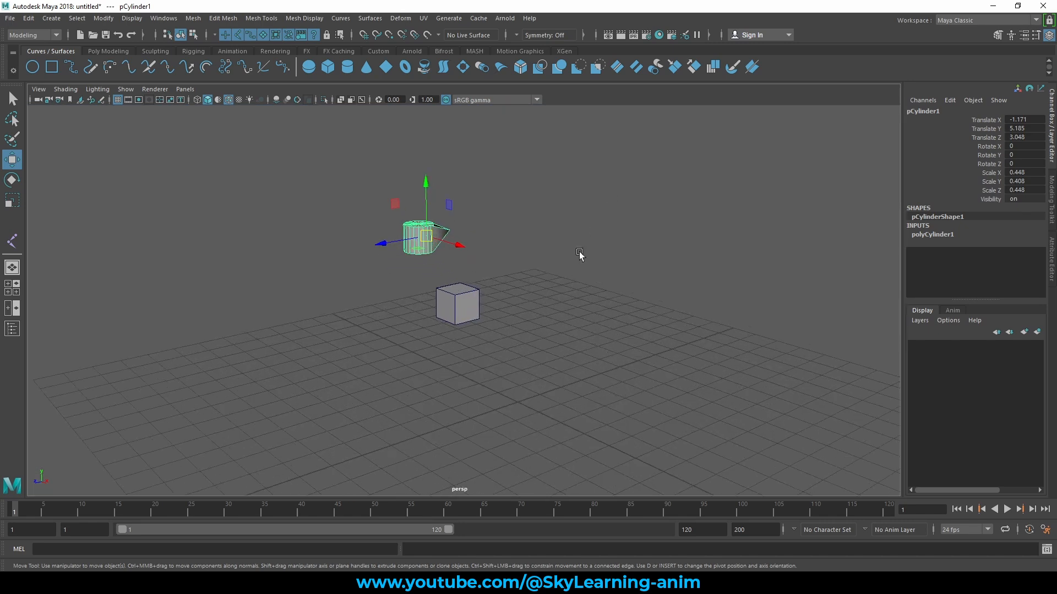